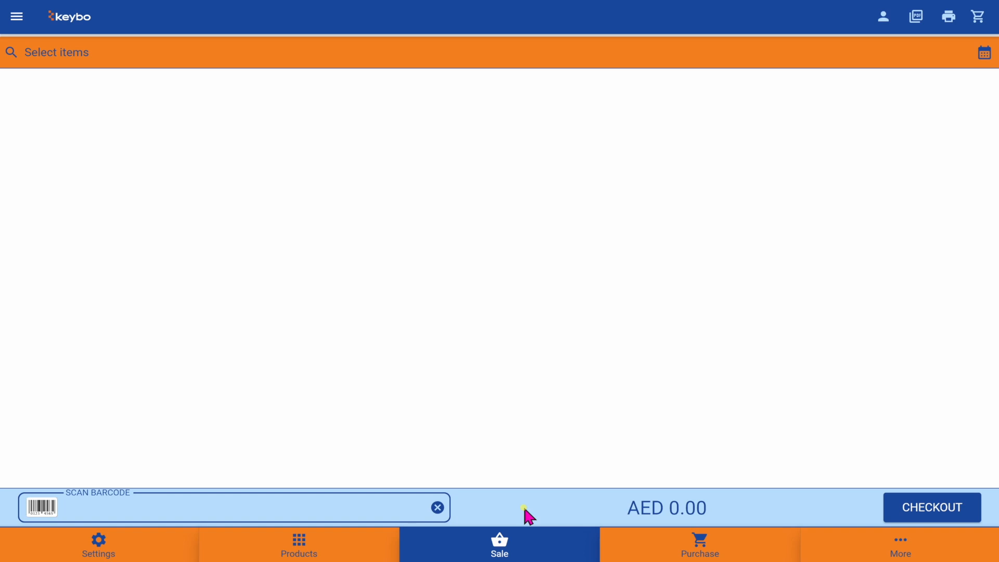
- Search the product list for 'te' and add Black Tea to the sale
left_click(566, 52)
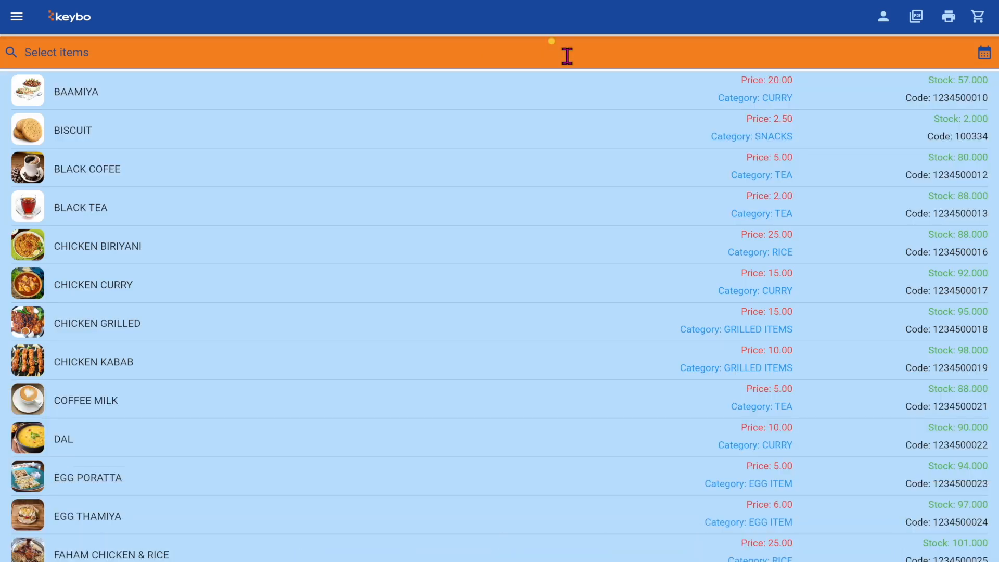
type("te")
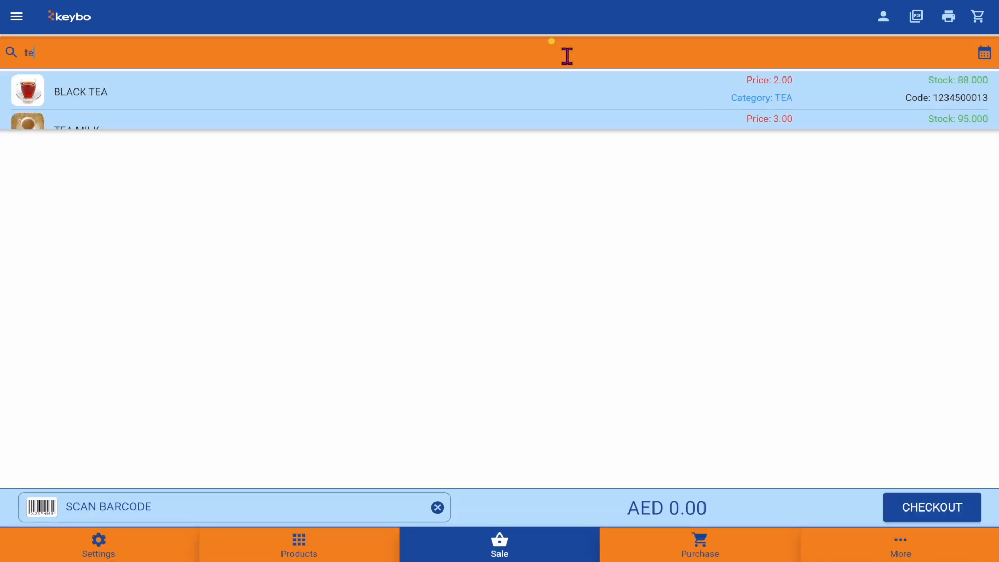
left_click(477, 93)
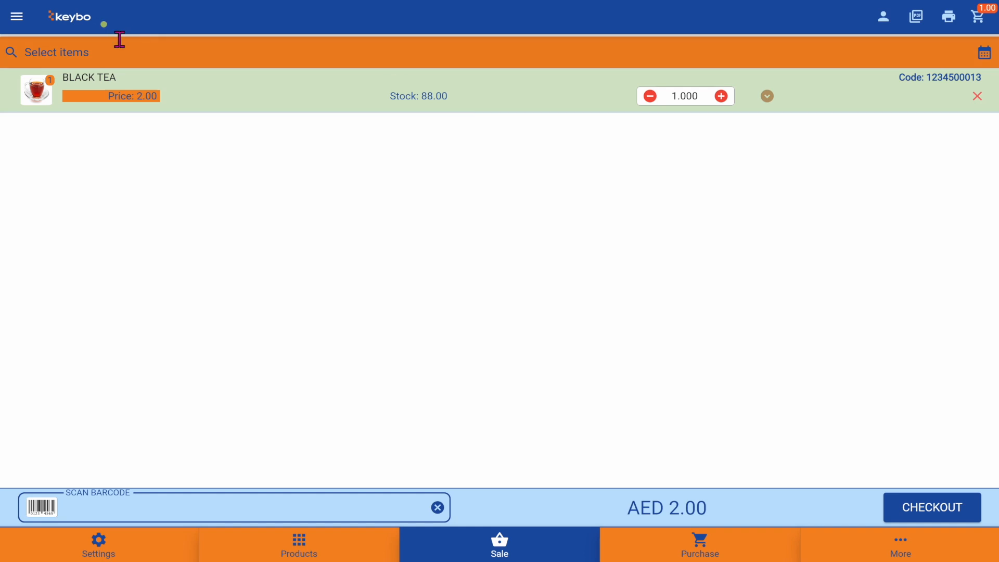
- Add Coffee Milk and Tea Milk from the TEA category
left_click(11, 19)
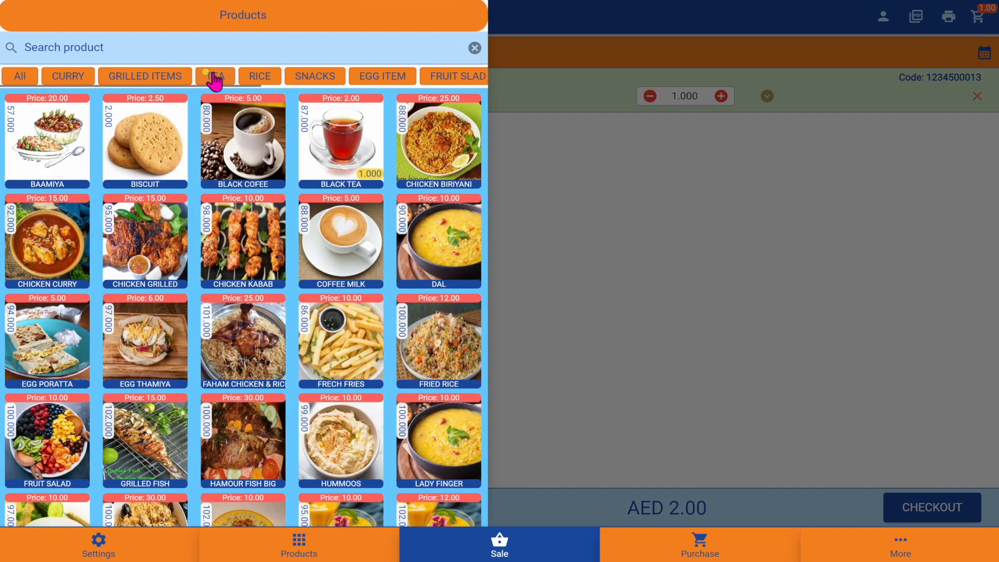
left_click(214, 78)
left_click(245, 142)
left_click(340, 142)
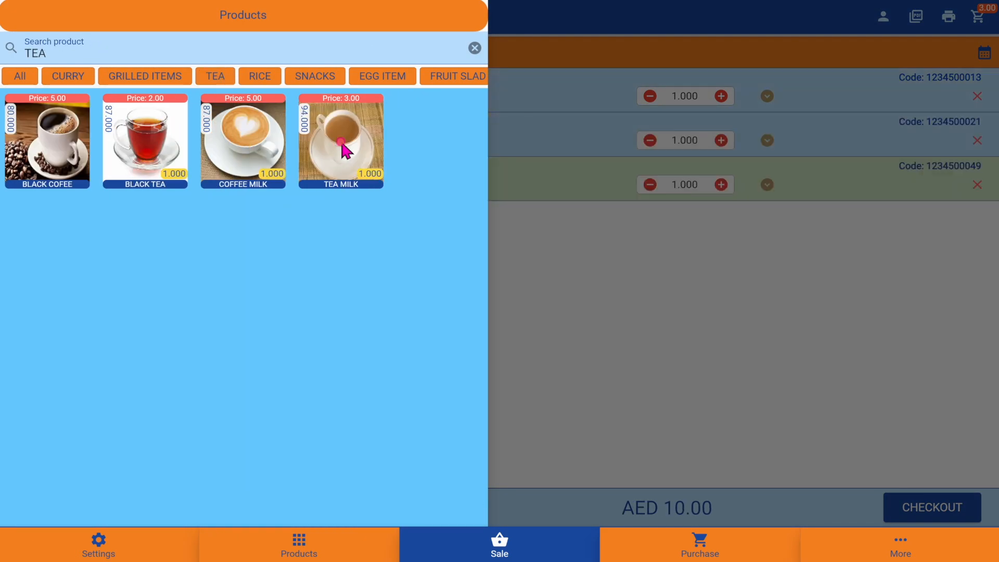
left_click(604, 286)
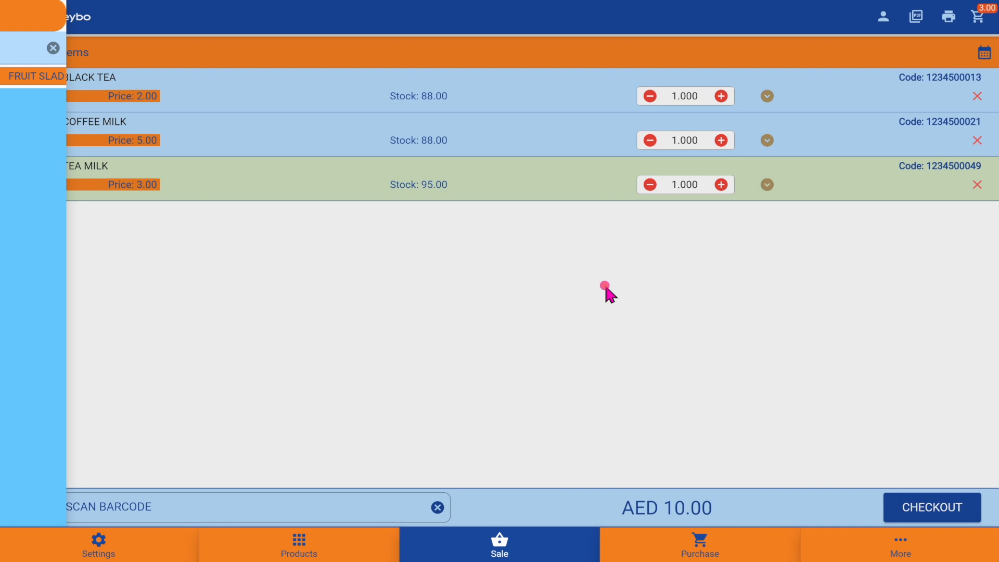
left_click(211, 501)
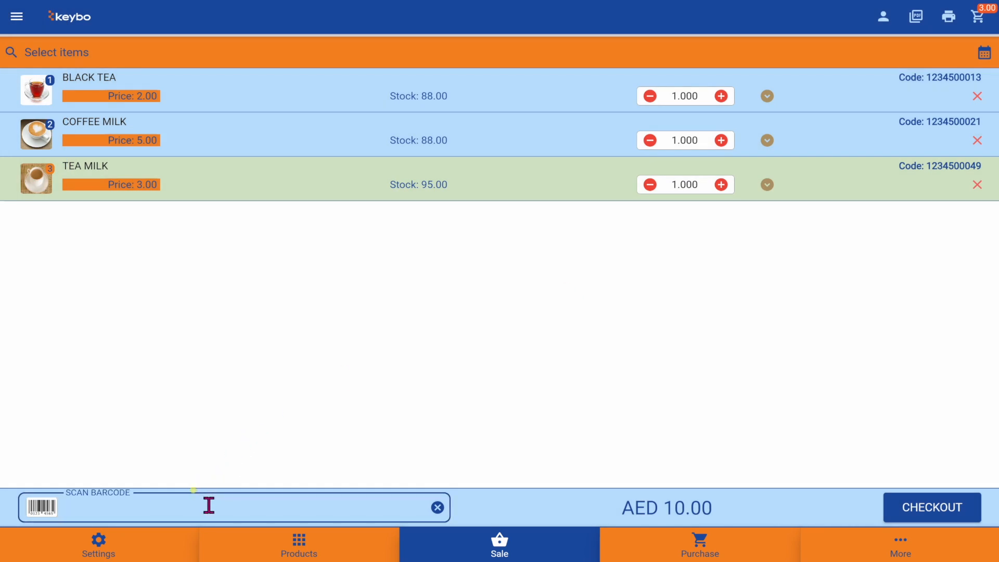
type("1234500052")
key("Return")
type("1234500052")
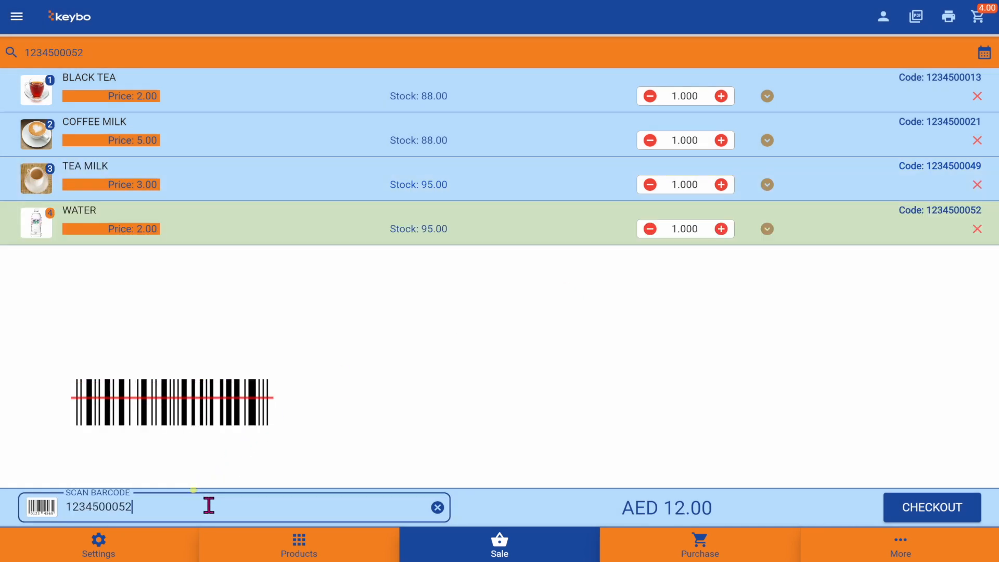
key("Return")
type("1234500052")
key("Return")
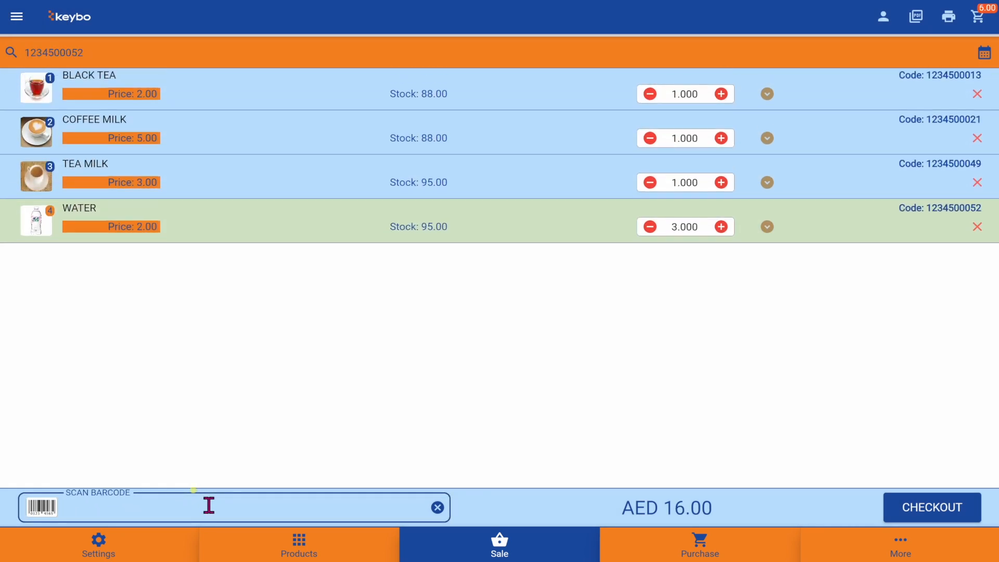
- Set the Black Tea quantity to 10
left_click(720, 102)
left_click(720, 101)
left_click(650, 99)
left_click(650, 99)
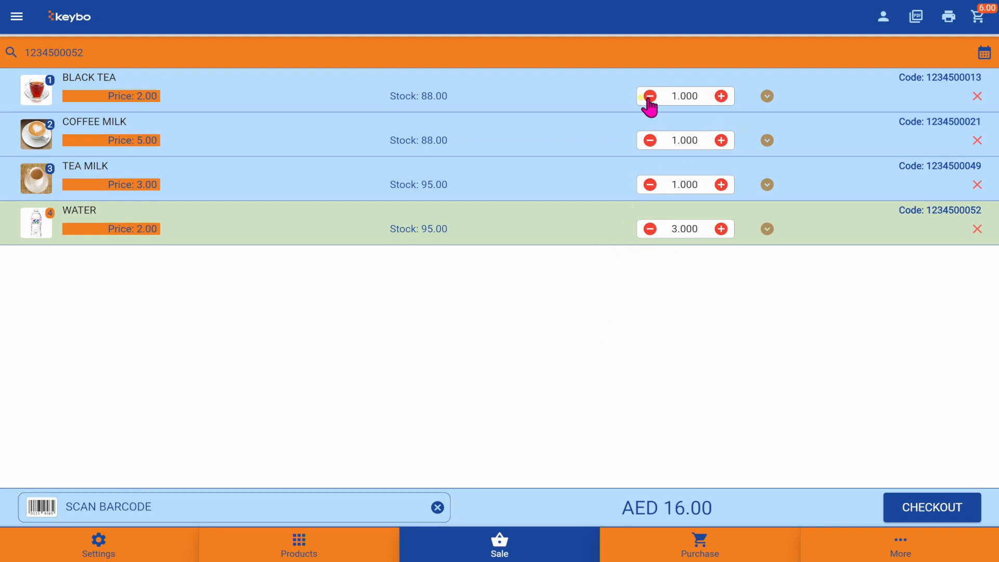
left_click(674, 95)
type("10")
key("Return")
- Raise Coffee Milk to 4 and Tea Milk to 3, and remove the Water line
left_click(721, 141)
left_click(721, 184)
left_click(721, 185)
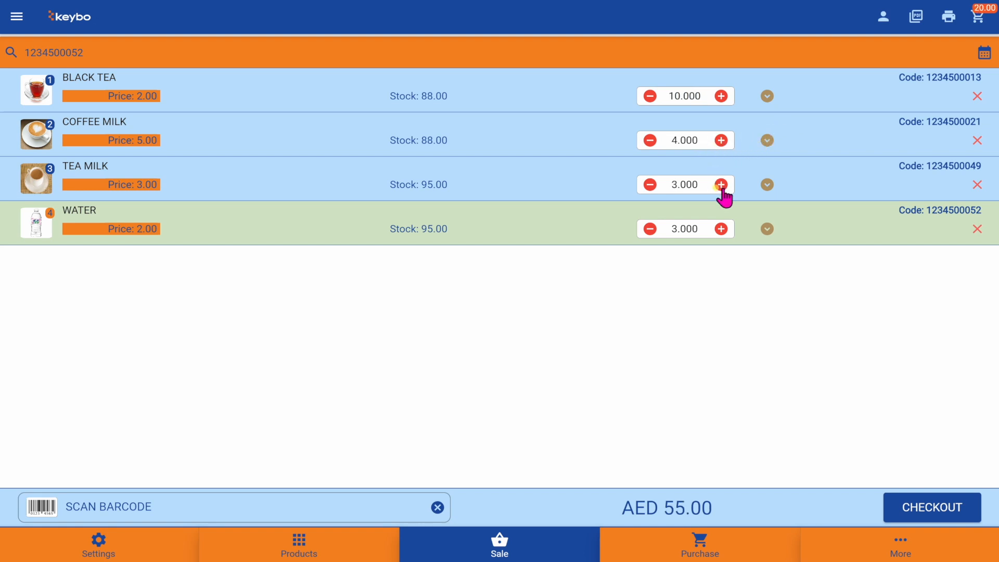
left_click(721, 229)
left_click(721, 229)
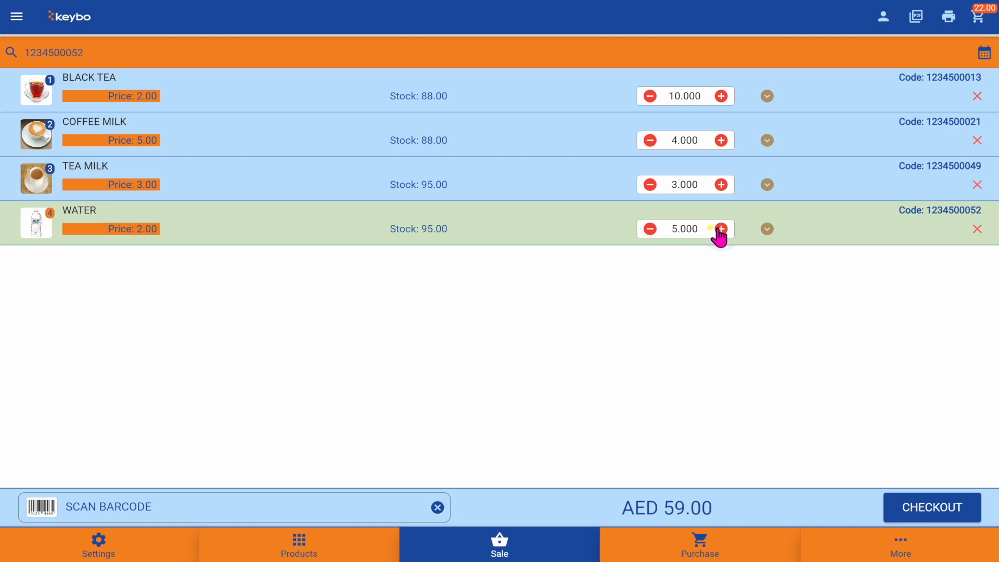
left_click(976, 229)
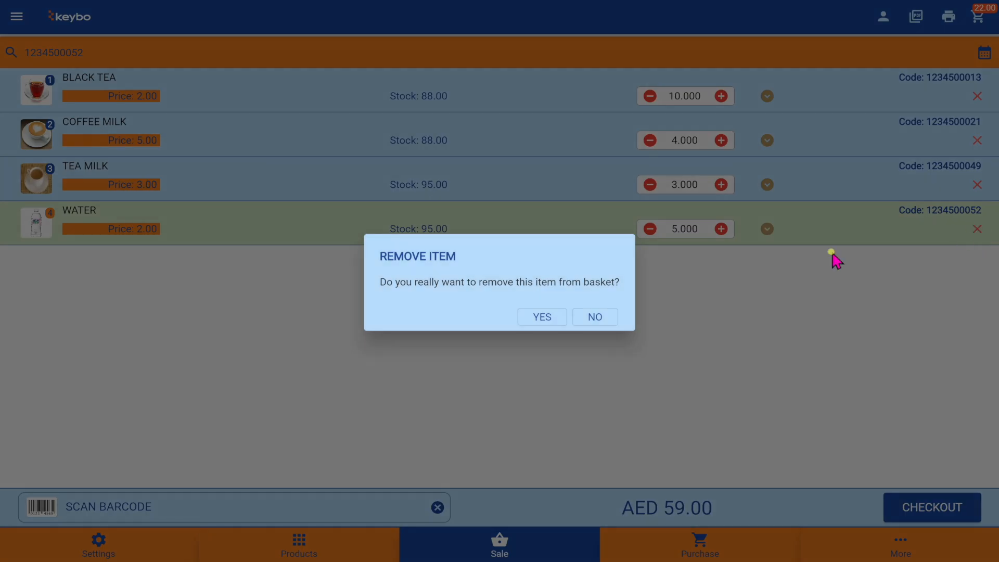
left_click(555, 322)
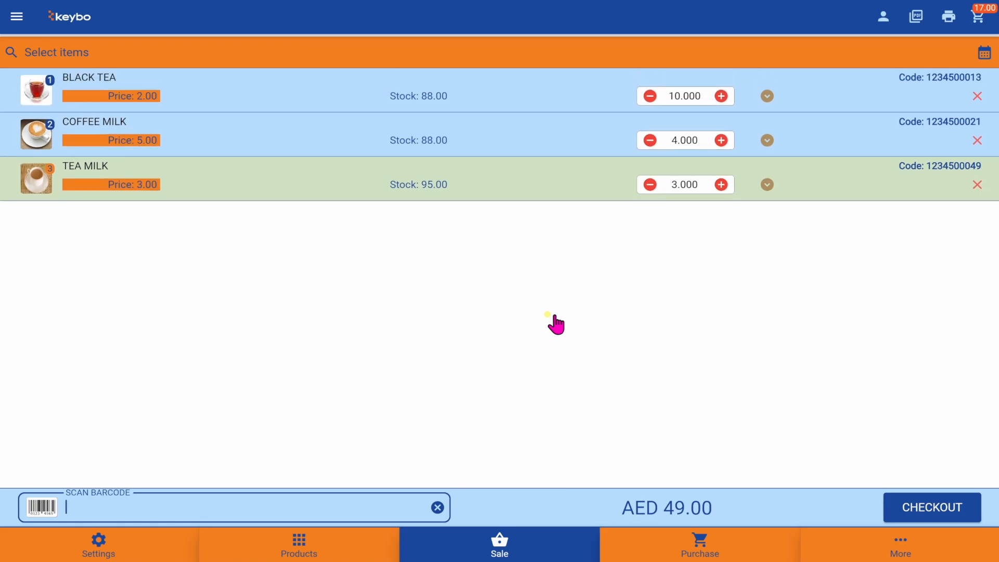
- Add four Biscuits and one French Fries from the All and SNACKS categories
left_click(15, 17)
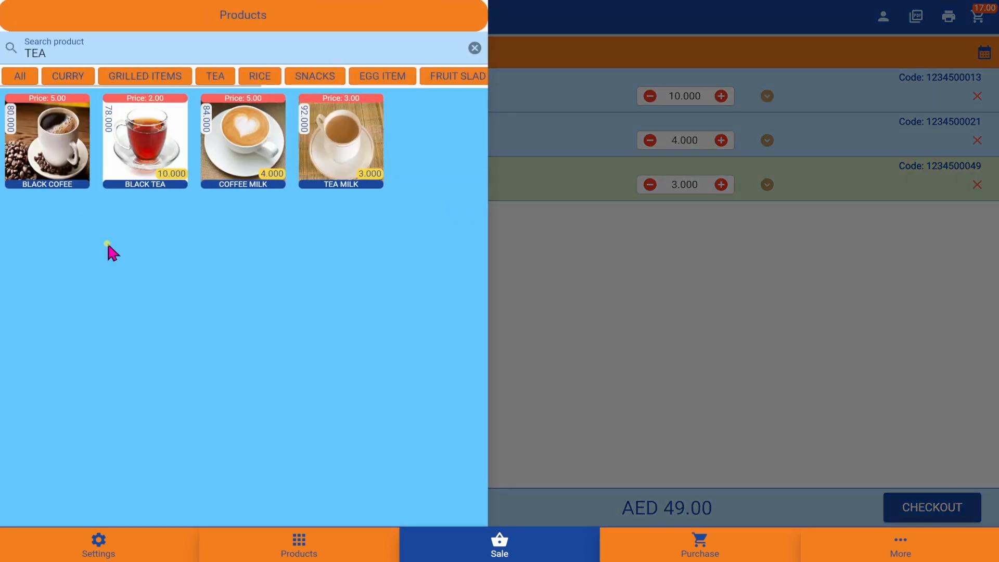
left_click(20, 78)
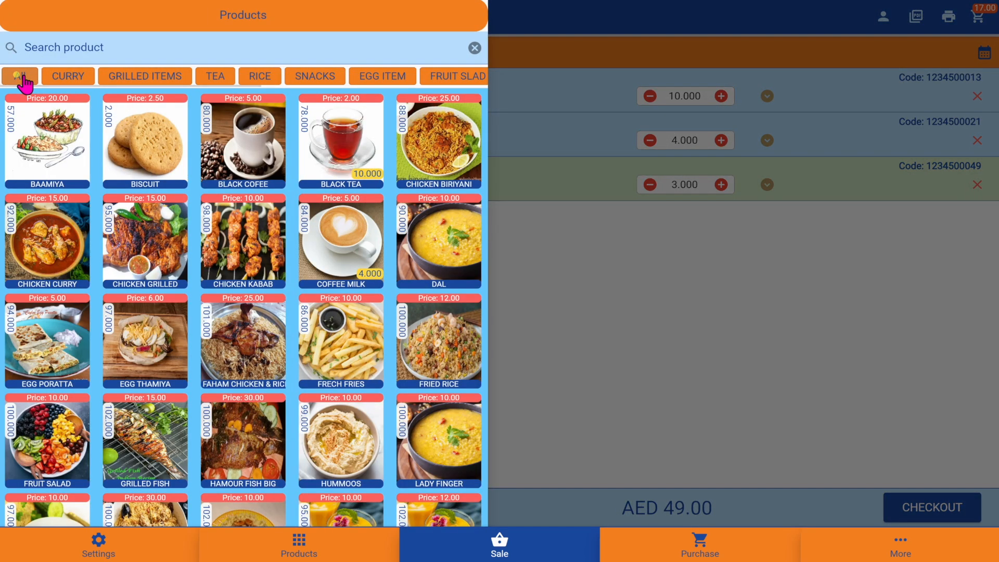
left_click(147, 136)
left_click(147, 135)
left_click(147, 135)
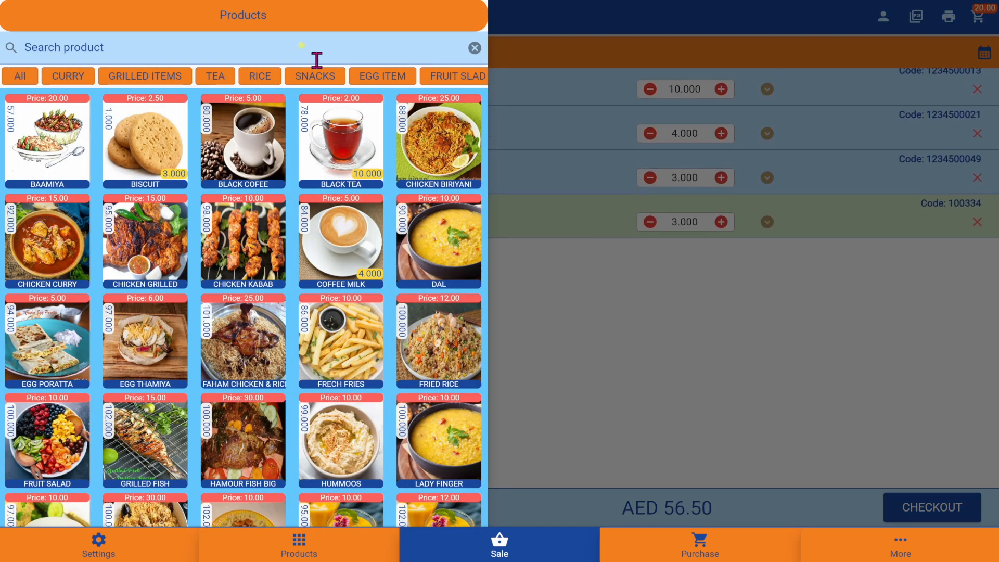
left_click(318, 77)
left_click(59, 138)
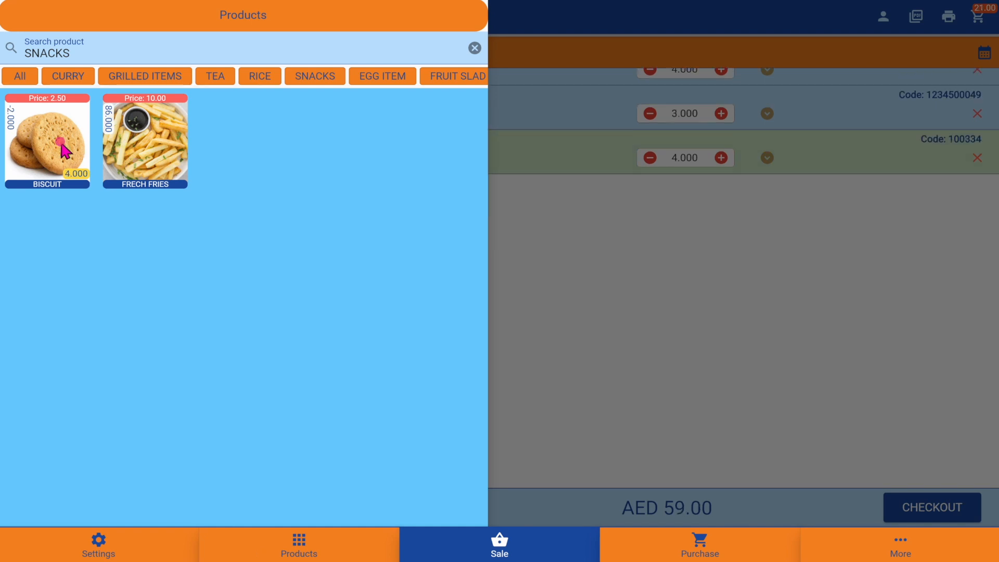
left_click(60, 138)
left_click(161, 141)
left_click(161, 142)
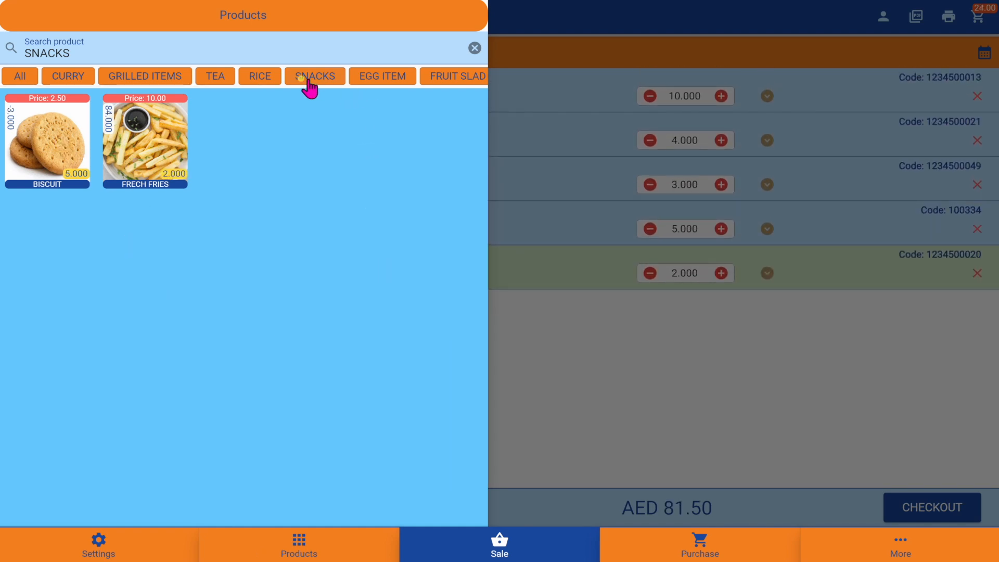
- Add two Special Chicken Biriyani, one Poratta and two Tamiya
scroll(310, 85, "right", 5)
left_click(401, 82)
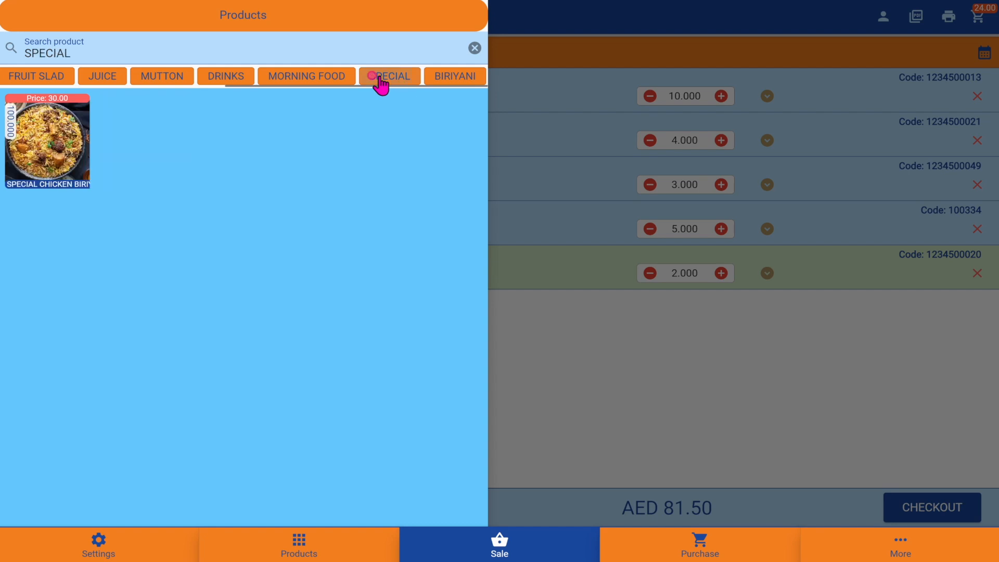
left_click(74, 141)
left_click(74, 140)
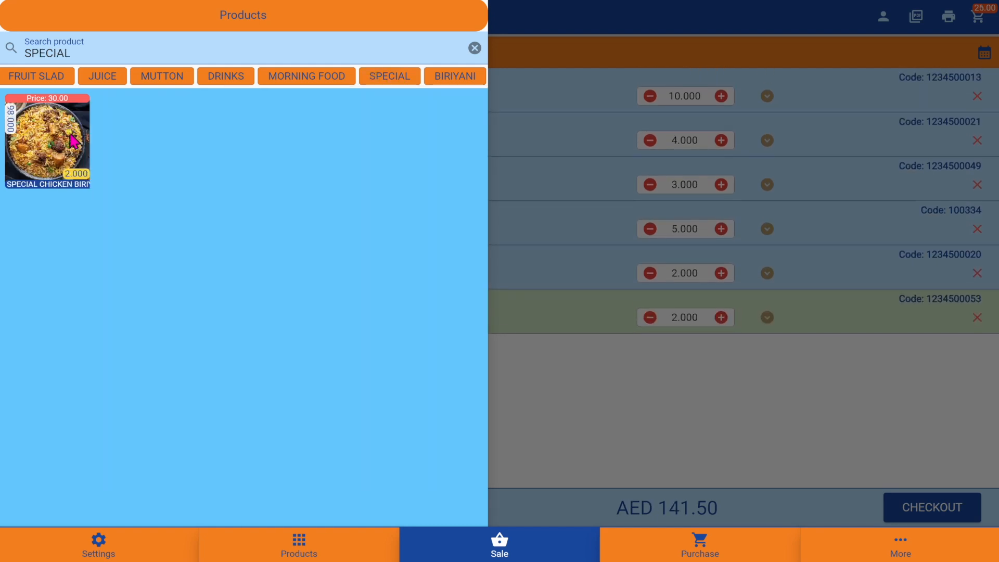
left_click(315, 82)
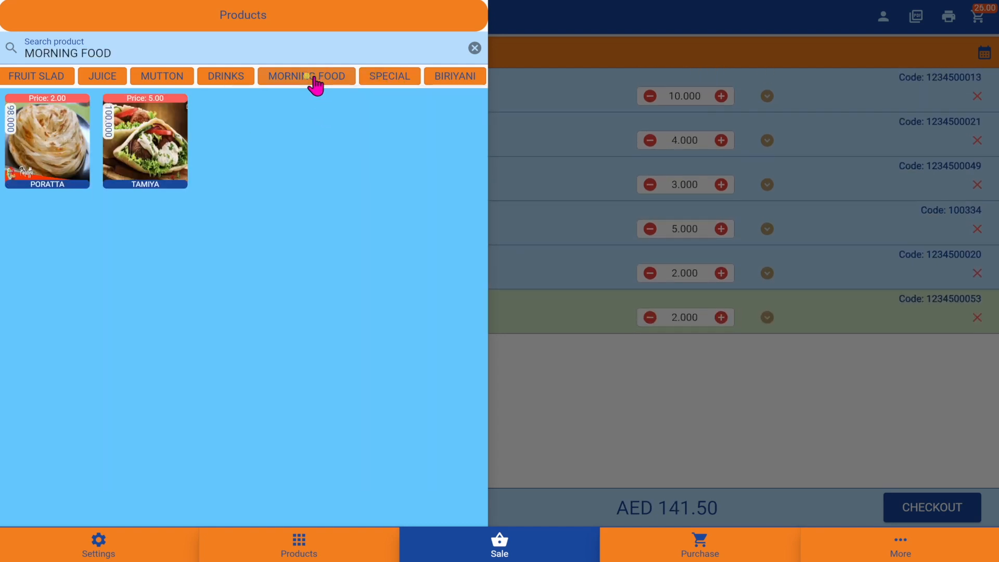
left_click(60, 156)
left_click(60, 156)
left_click(143, 157)
left_click(143, 156)
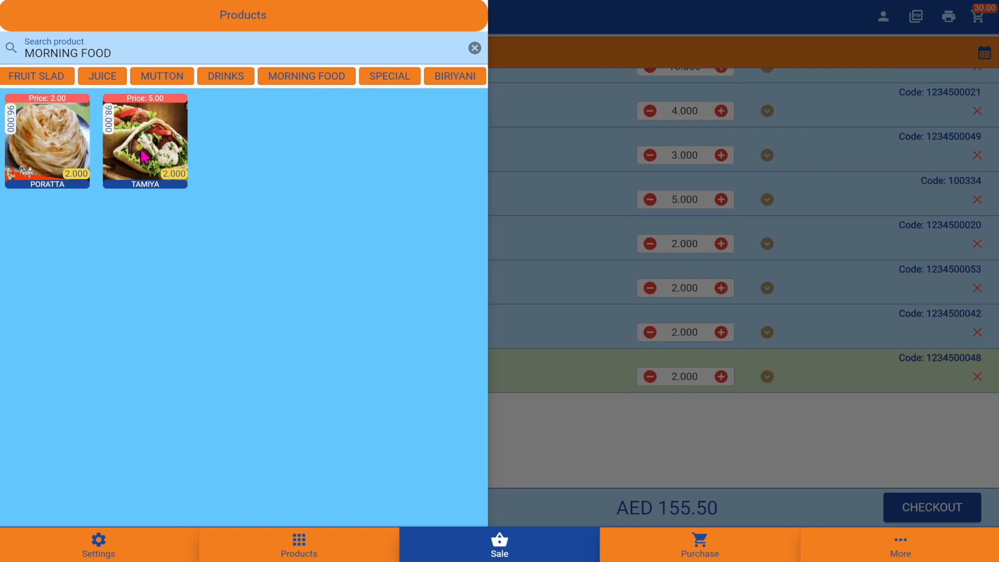
- Add two Mango, one Mango Fresh, one Mixed and one Strawberry juice
left_click(102, 76)
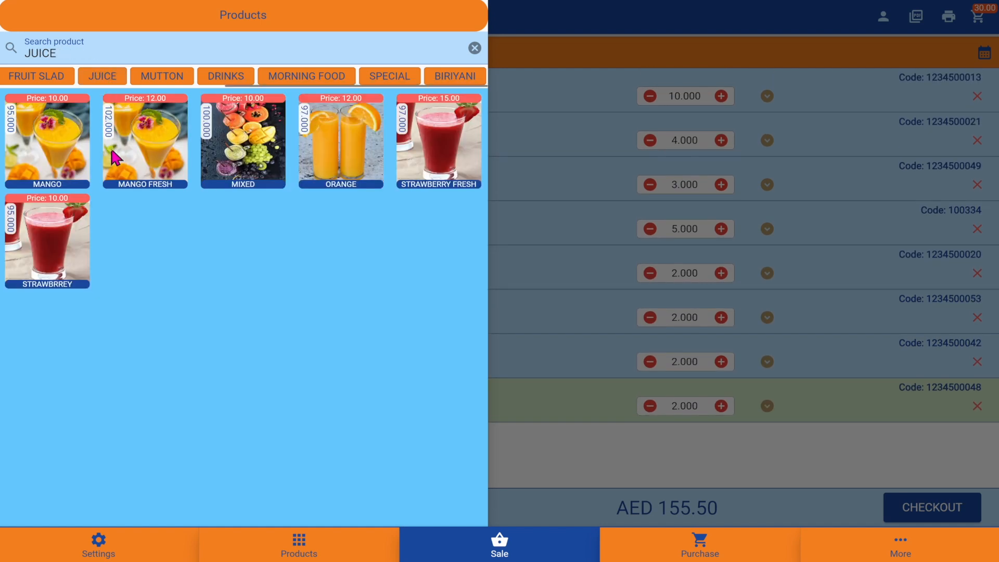
left_click(63, 135)
left_click(65, 136)
left_click(145, 127)
left_click(146, 127)
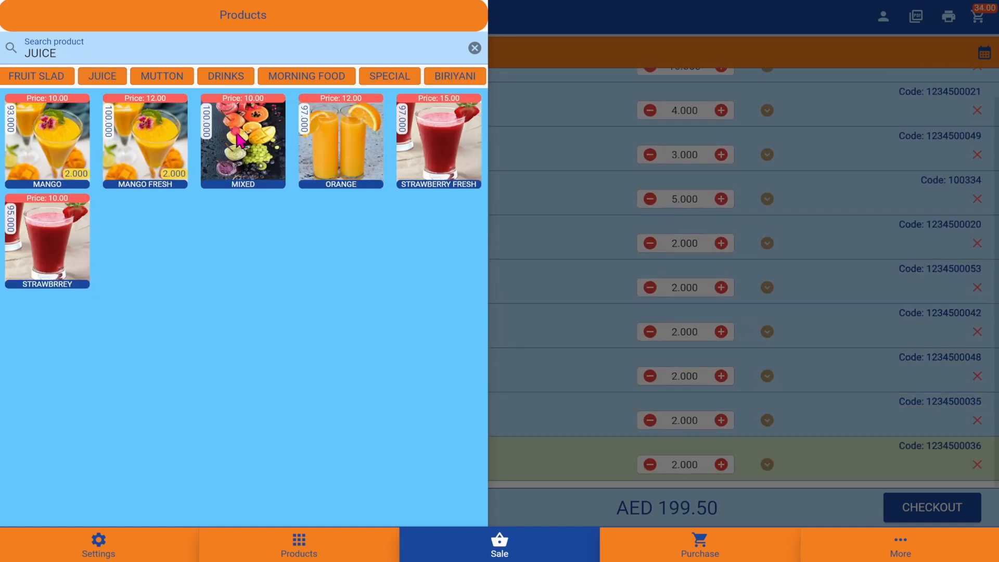
left_click(237, 136)
left_click(65, 244)
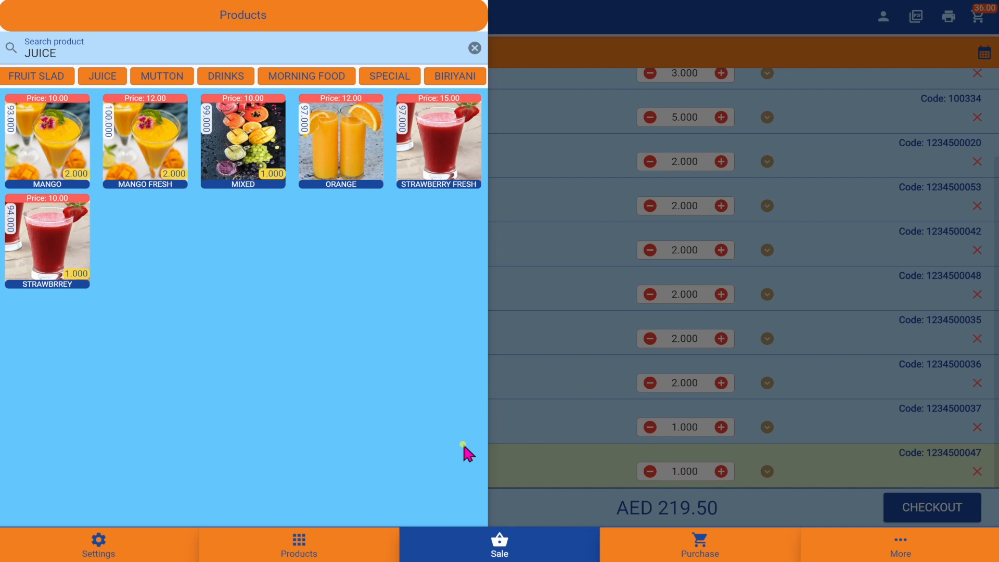
left_click(591, 252)
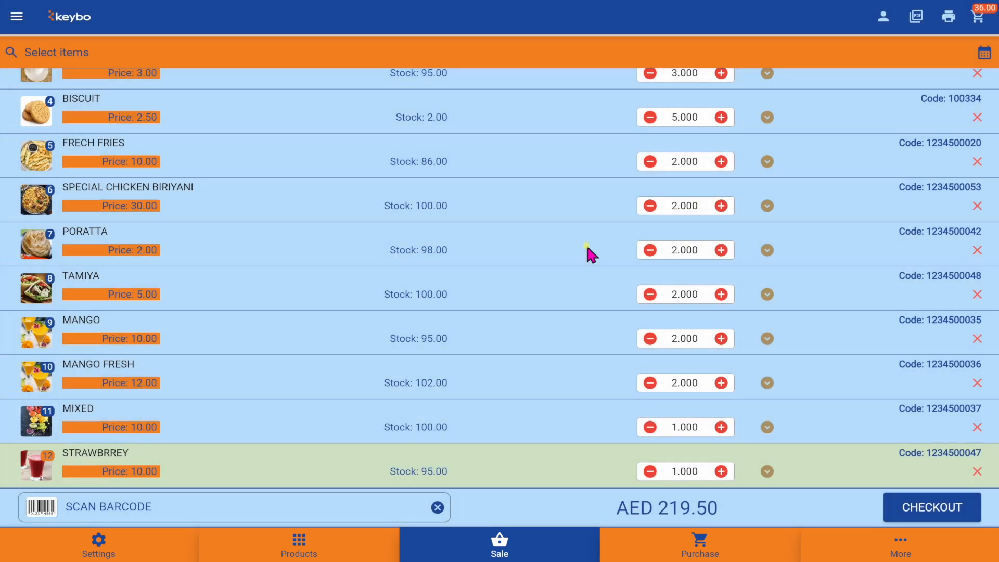
- Check out the AED 219.50 order with Cash as the payment method
left_click(921, 511)
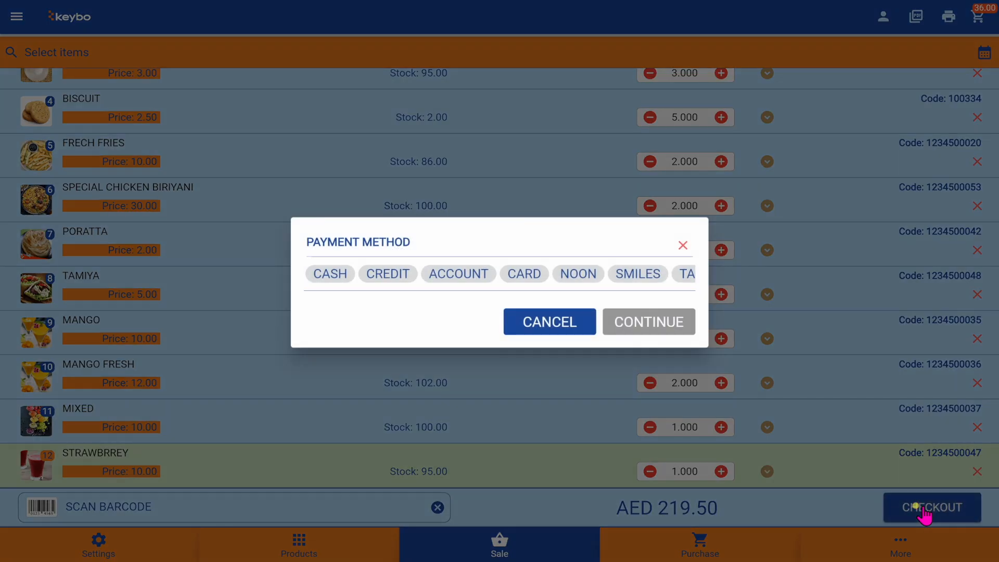
left_click(331, 275)
left_click(391, 274)
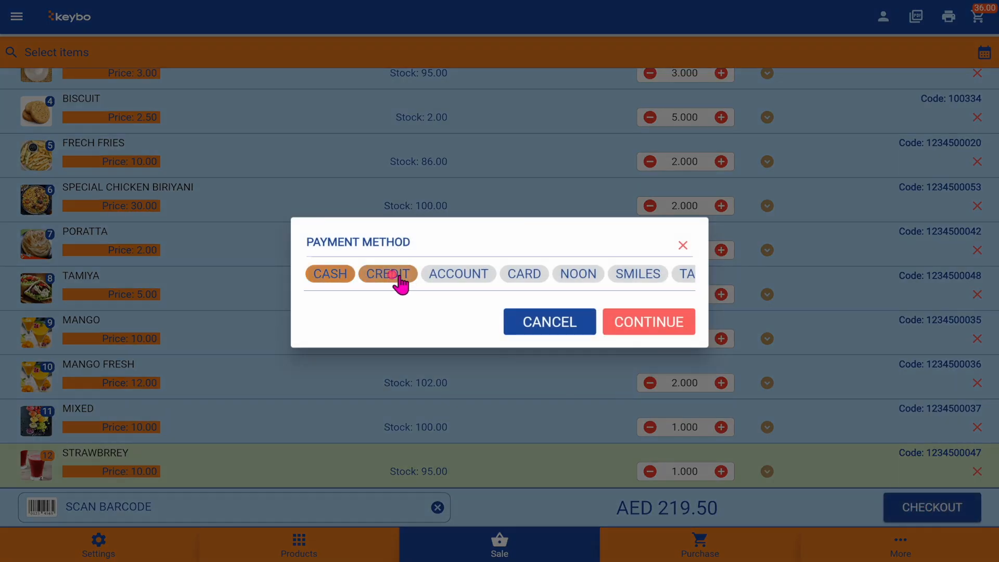
left_click(442, 277)
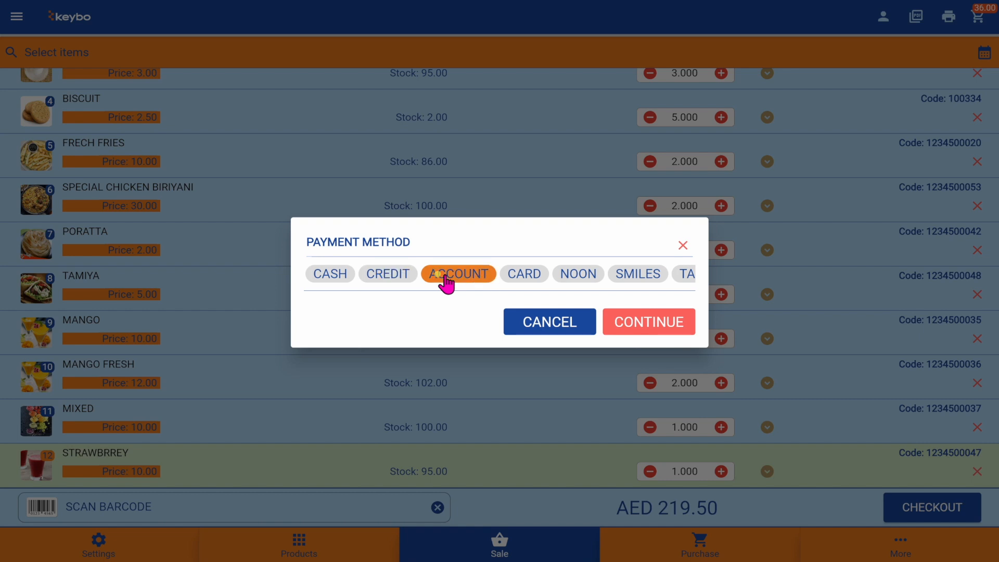
left_click(328, 274)
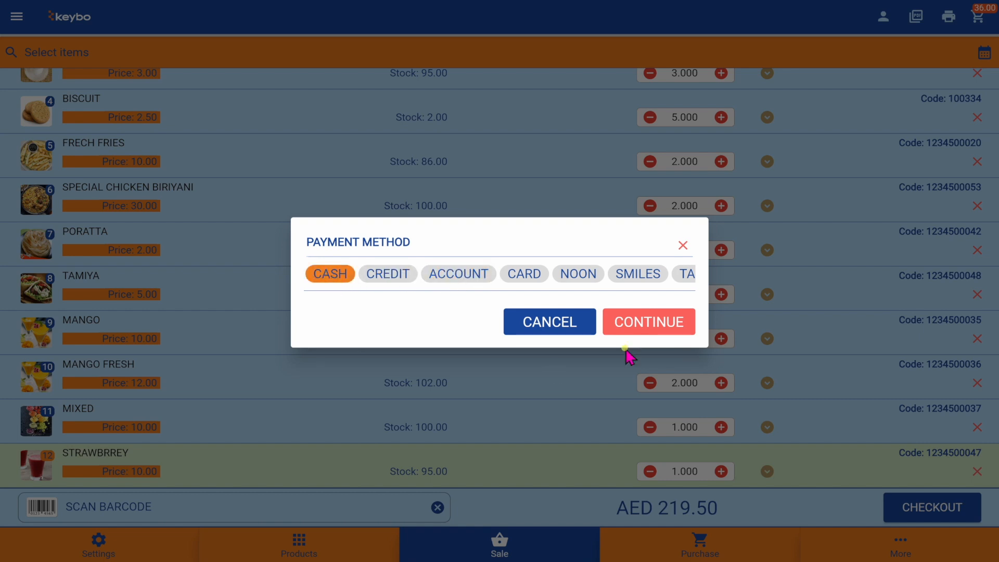
left_click(648, 320)
left_click(653, 318)
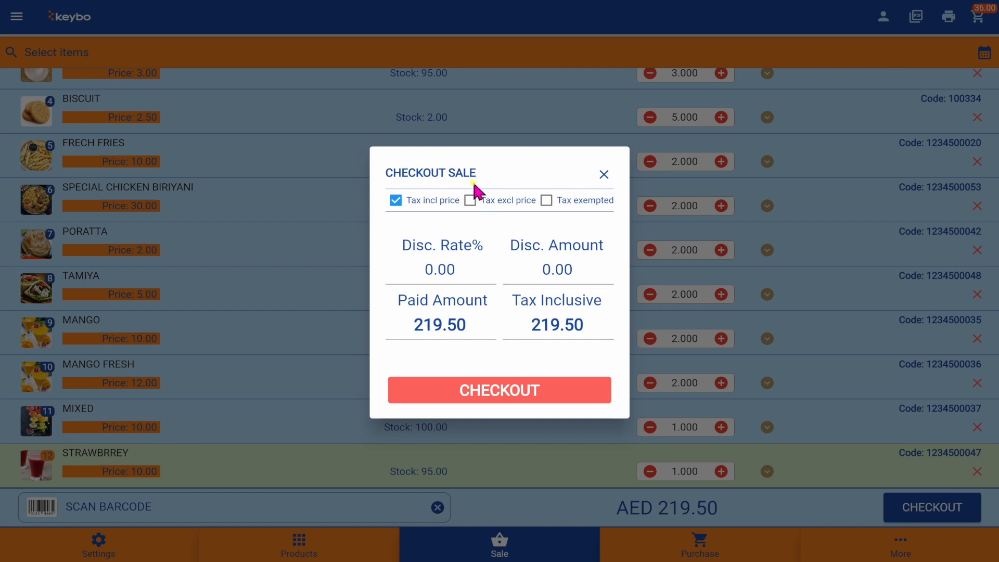
- Apply tax-exclusive pricing instead of tax exemption, raising the amount due to 252.43
left_click(469, 202)
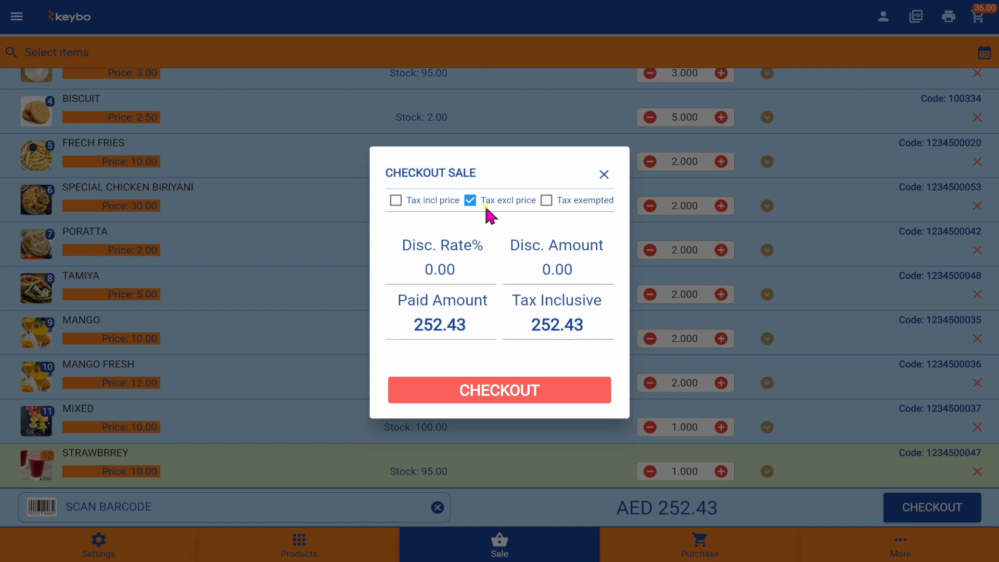
left_click(546, 201)
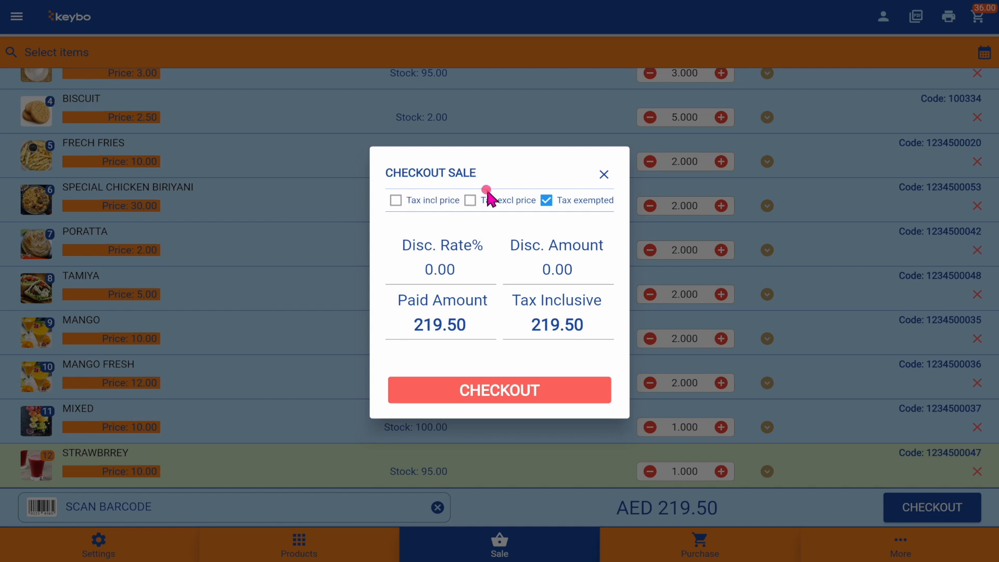
left_click(546, 201)
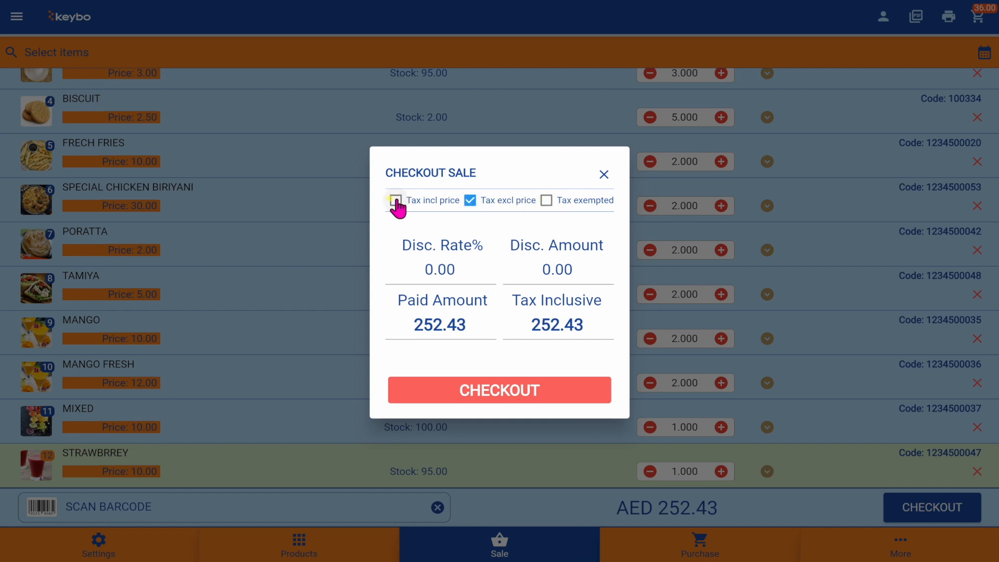
- Apply a 5% discount rate (10.98 off) and complete the sale at 239.80
left_click(567, 271)
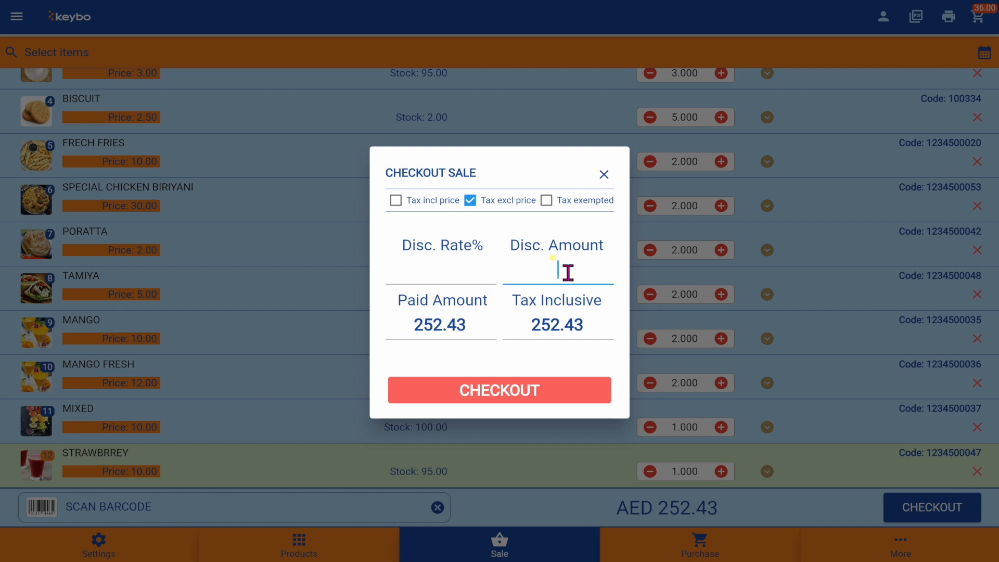
type("10")
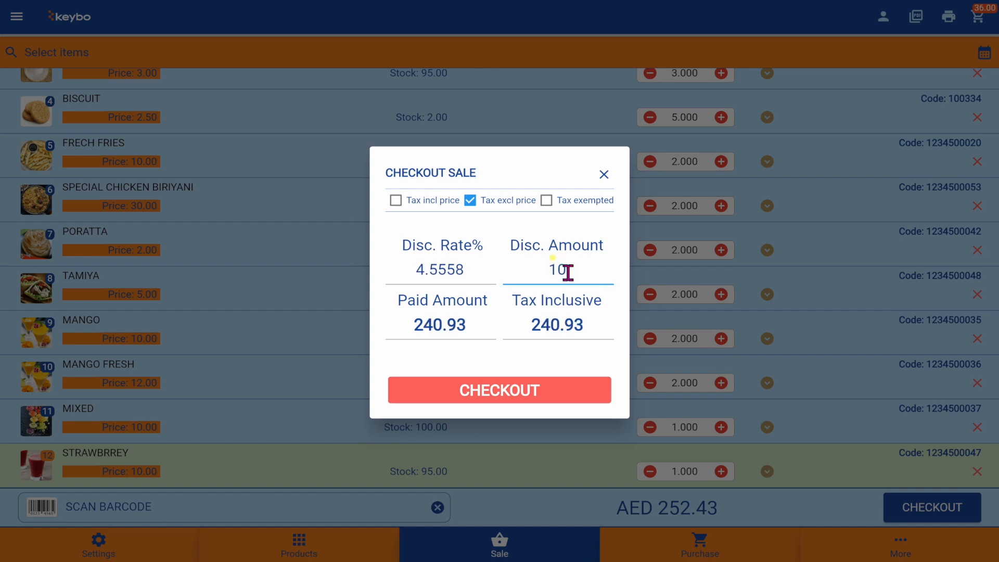
key("Return")
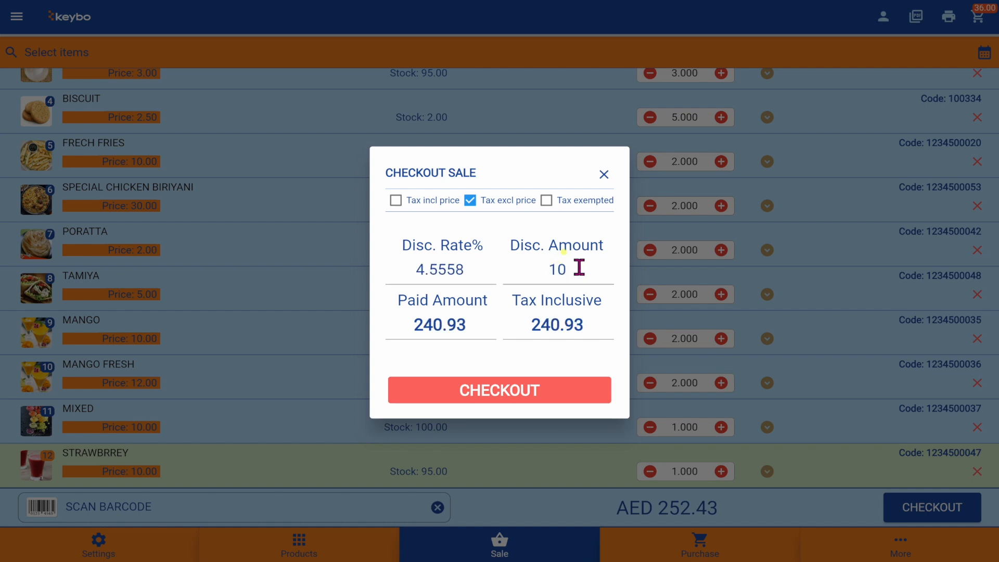
left_click(419, 257)
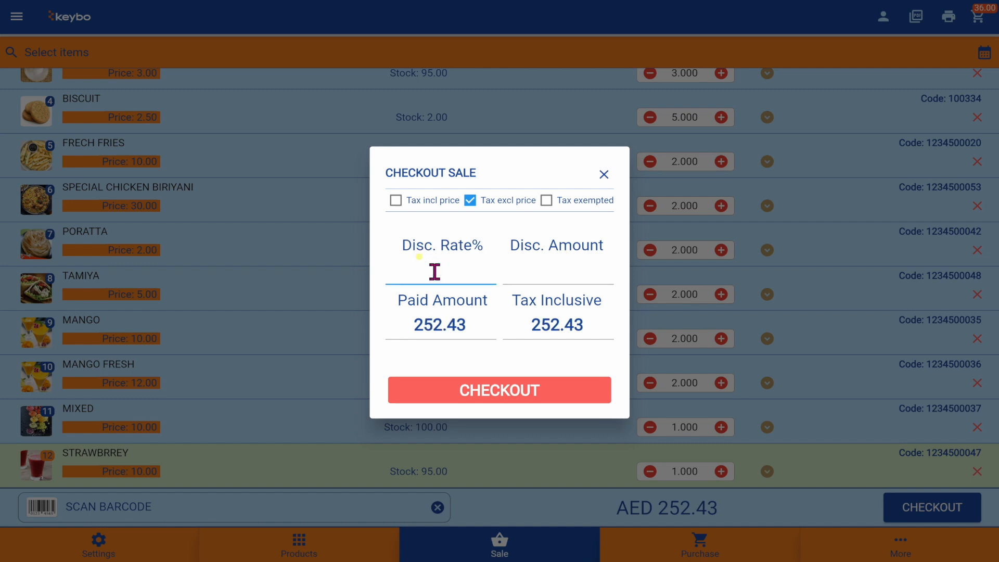
type("5")
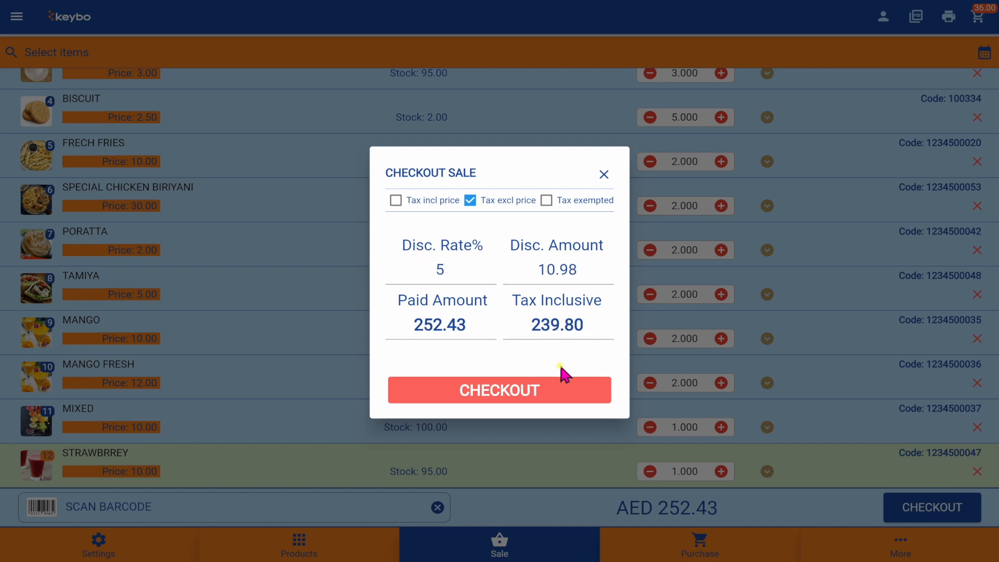
left_click(528, 387)
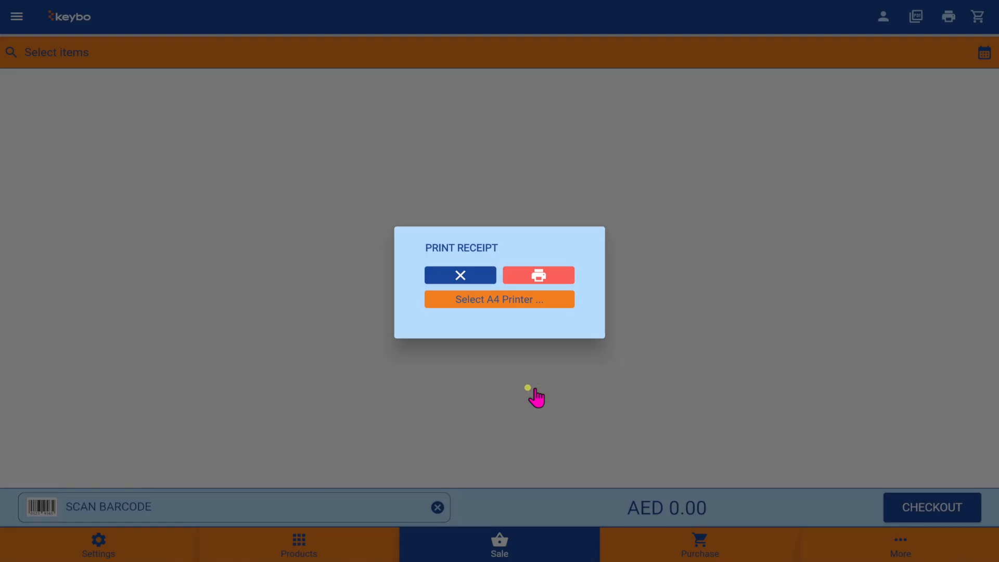
- Print the last invoice, then cancel the A4 printer selection
left_click(559, 285)
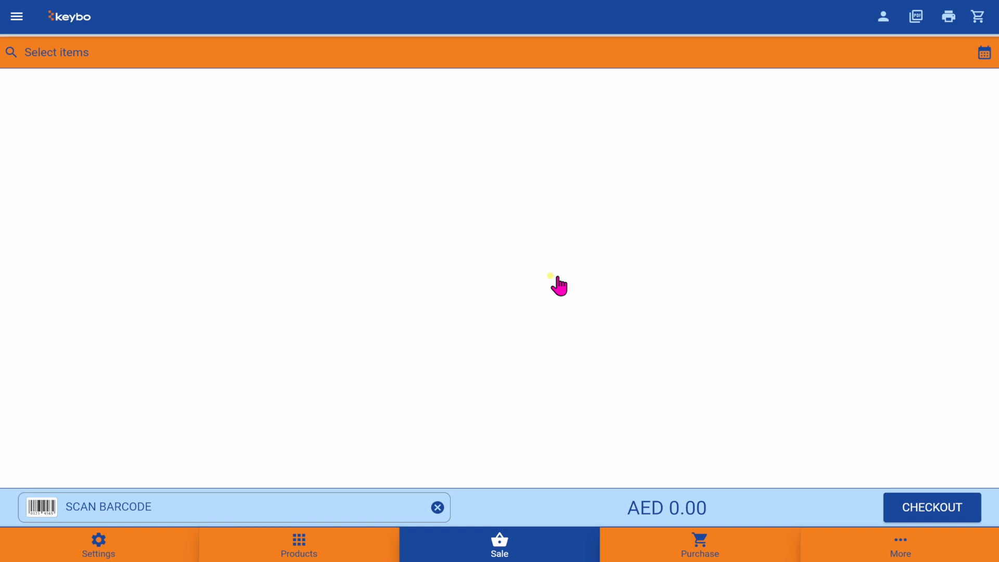
left_click(948, 18)
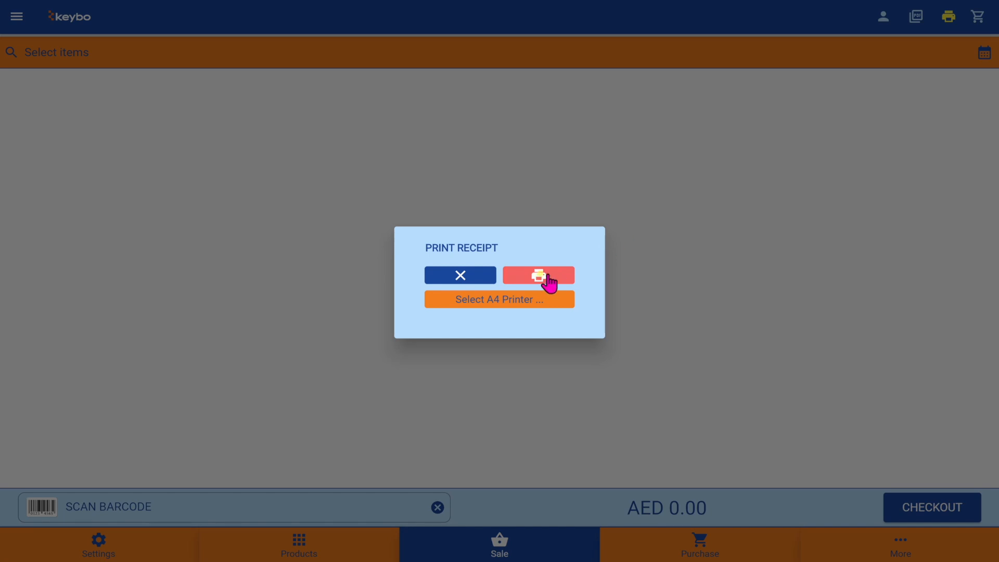
left_click(519, 309)
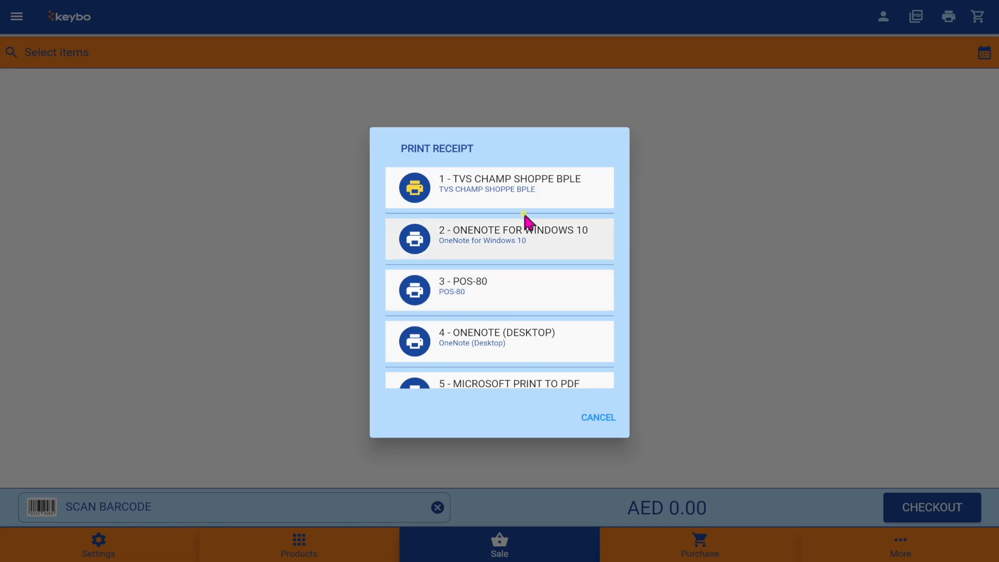
scroll(508, 341, "down", 1)
scroll(508, 338, "down", 2)
scroll(508, 338, "up", 3)
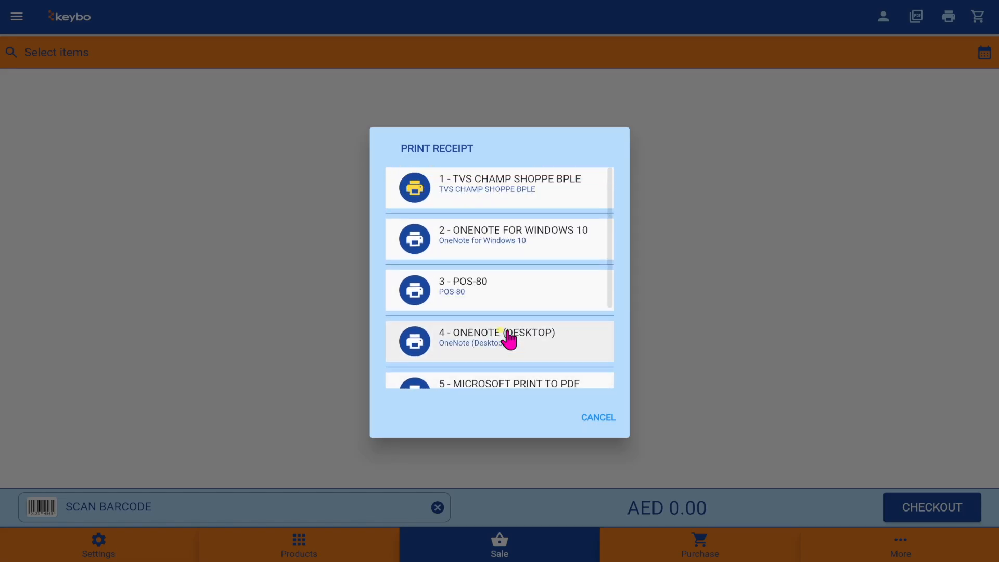
left_click(598, 417)
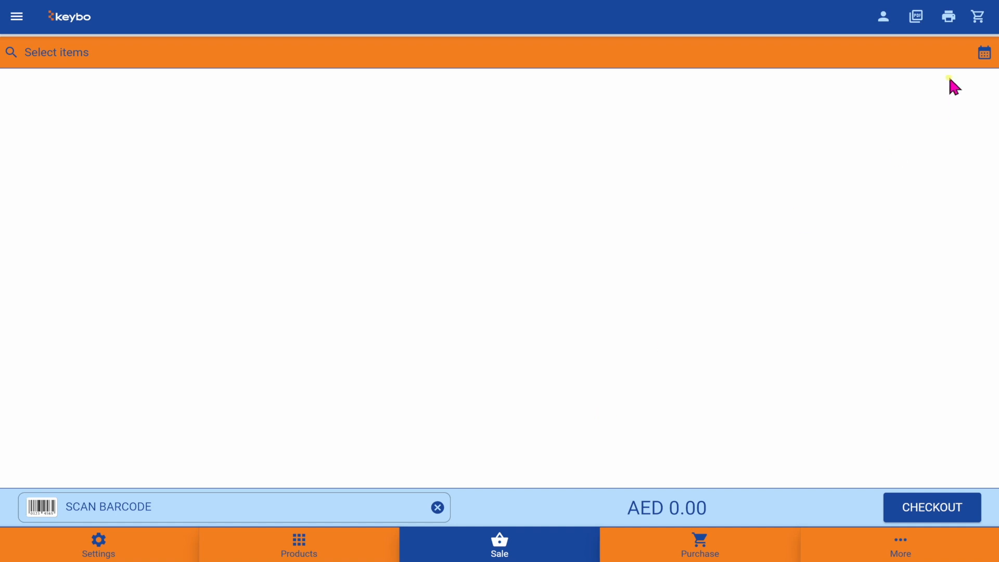
- Export the last invoice as an 80MM Roll PDF and review the 239.80 receipt
left_click(914, 22)
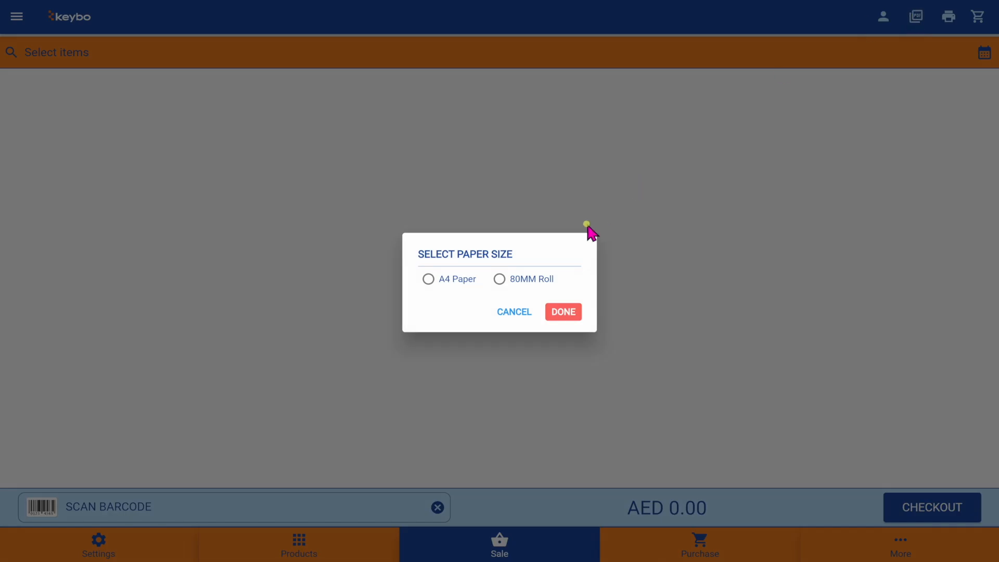
left_click(499, 279)
left_click(565, 314)
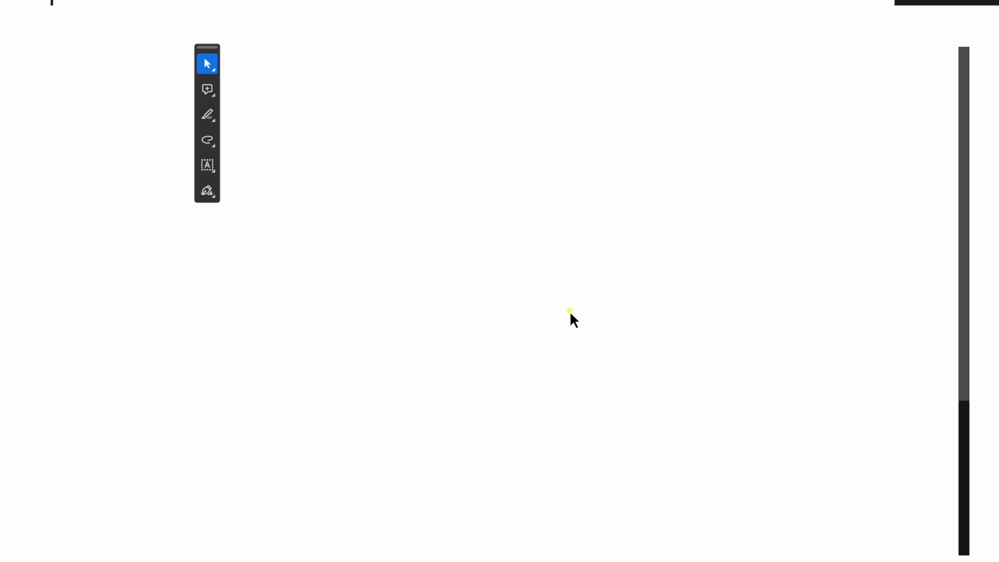
scroll(569, 310, "down", 5)
scroll(569, 310, "up", 5)
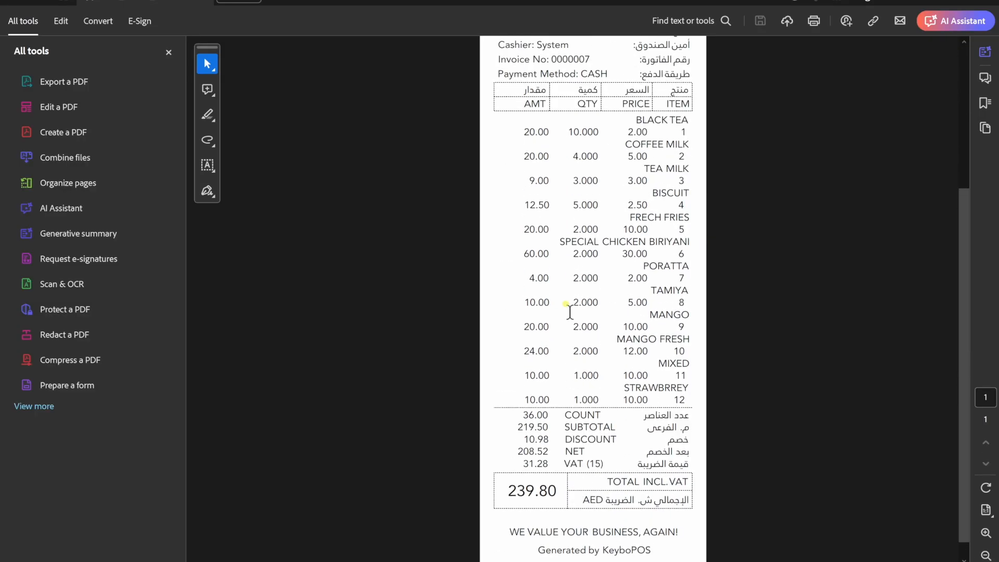
scroll(569, 311, "down", 5)
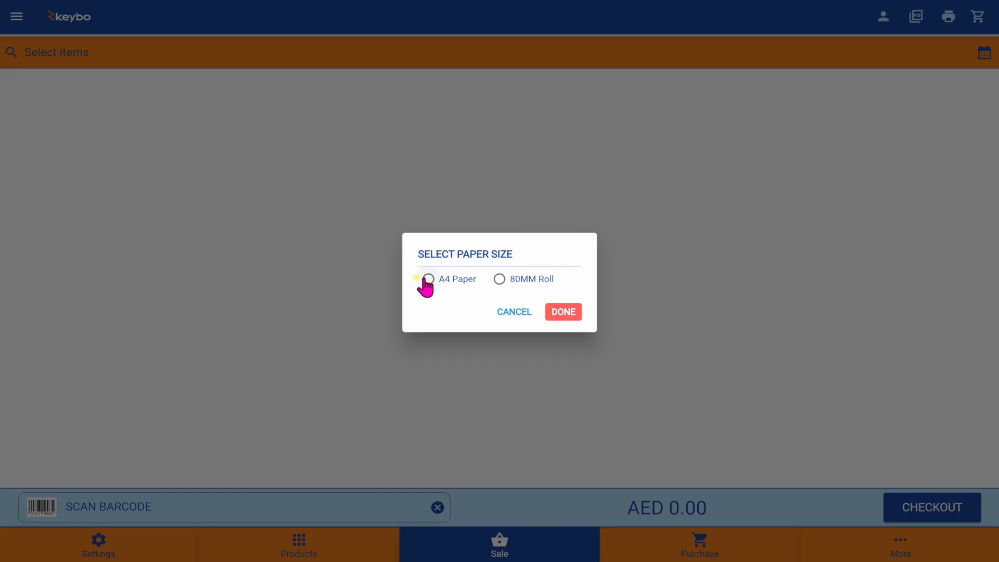
- Generate the receipt as an A4 Paper PDF, clear the customer, and open the sale date picker
left_click(427, 279)
left_click(562, 312)
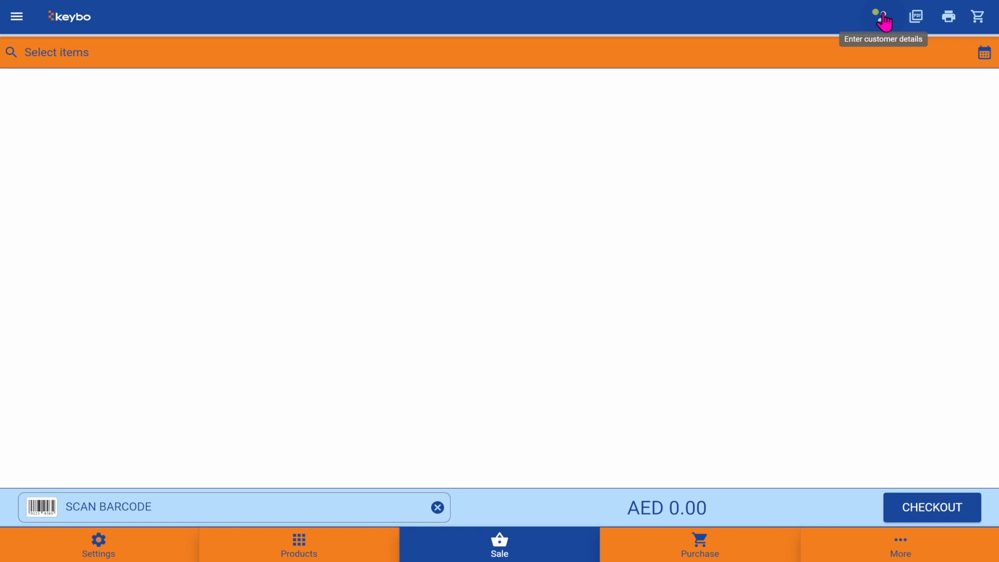
left_click(884, 22)
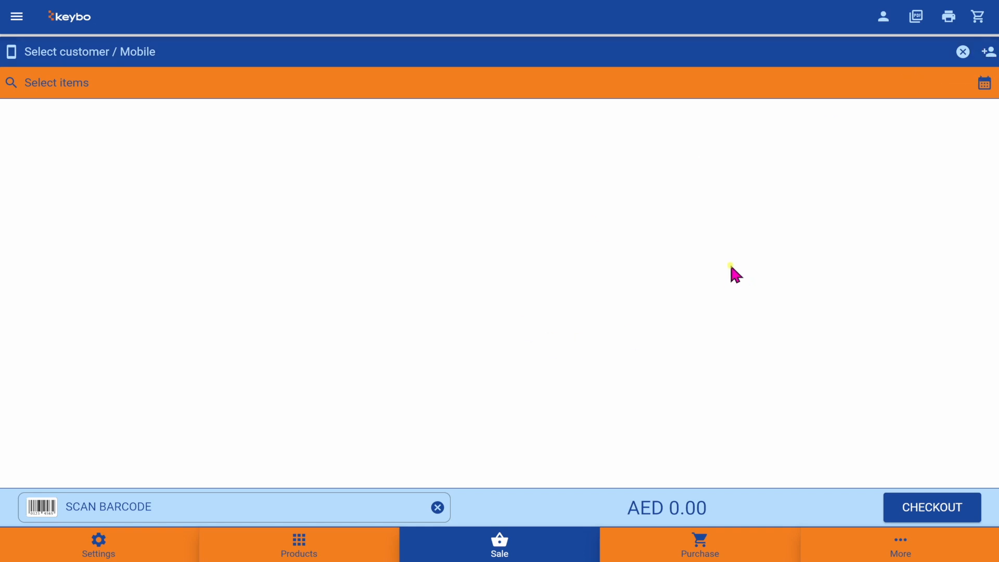
left_click(963, 52)
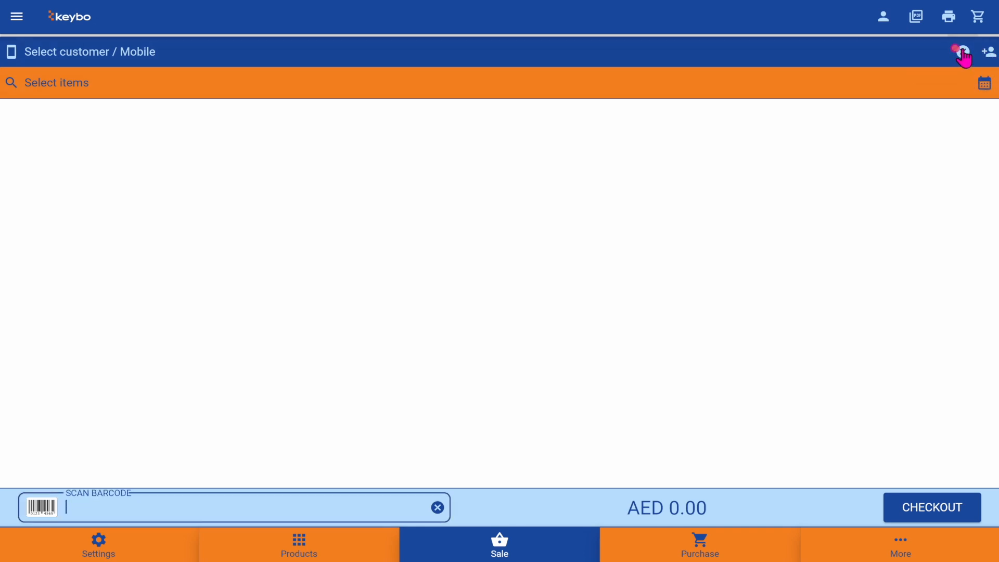
left_click(881, 17)
left_click(982, 53)
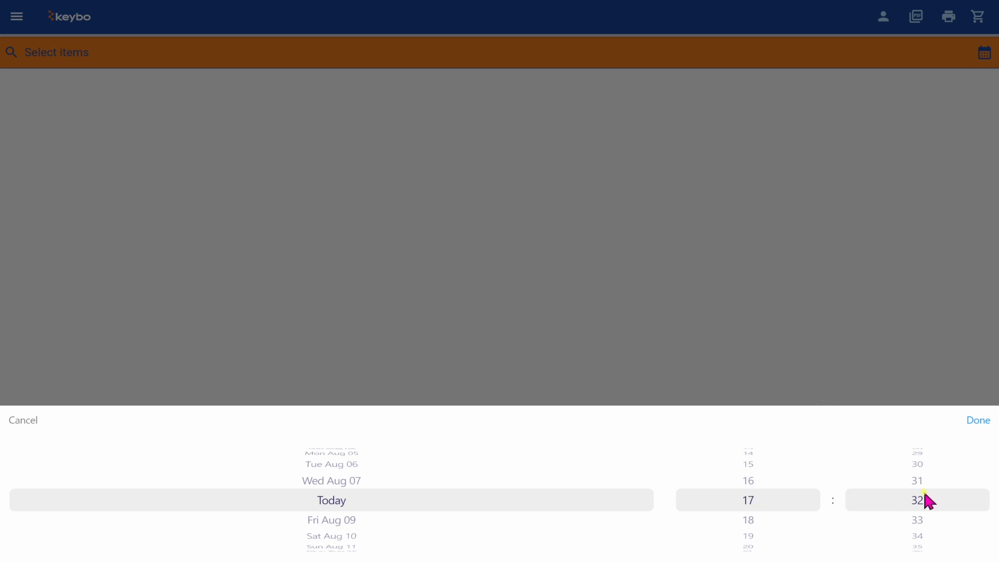
- Confirm today's 17:32 sale date and add Baamiya, Biscuits and French Fries to the order
left_click(974, 421)
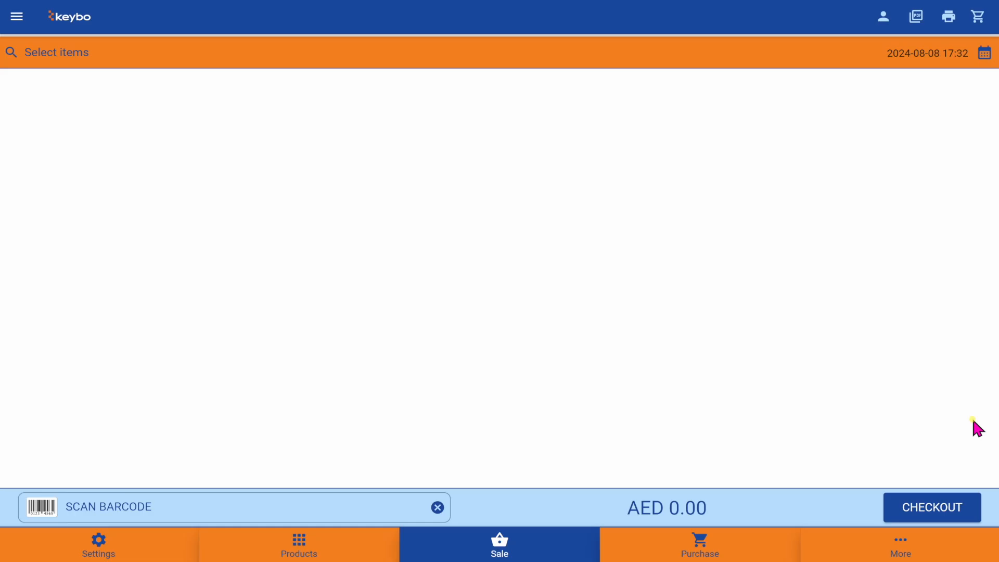
left_click(14, 21)
double_click(54, 139)
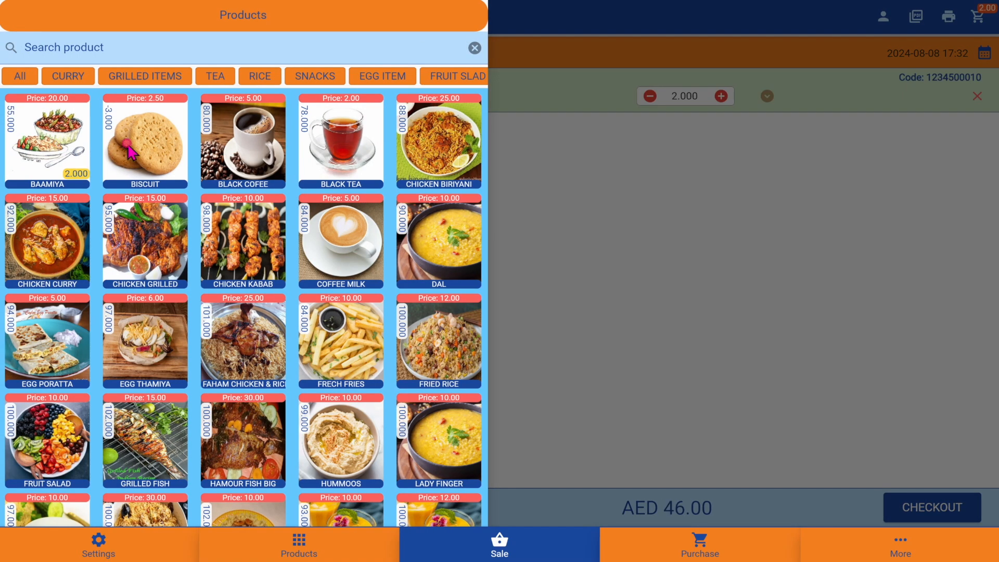
double_click(145, 141)
left_click(209, 84)
double_click(241, 155)
double_click(341, 148)
left_click(144, 156)
left_click(315, 76)
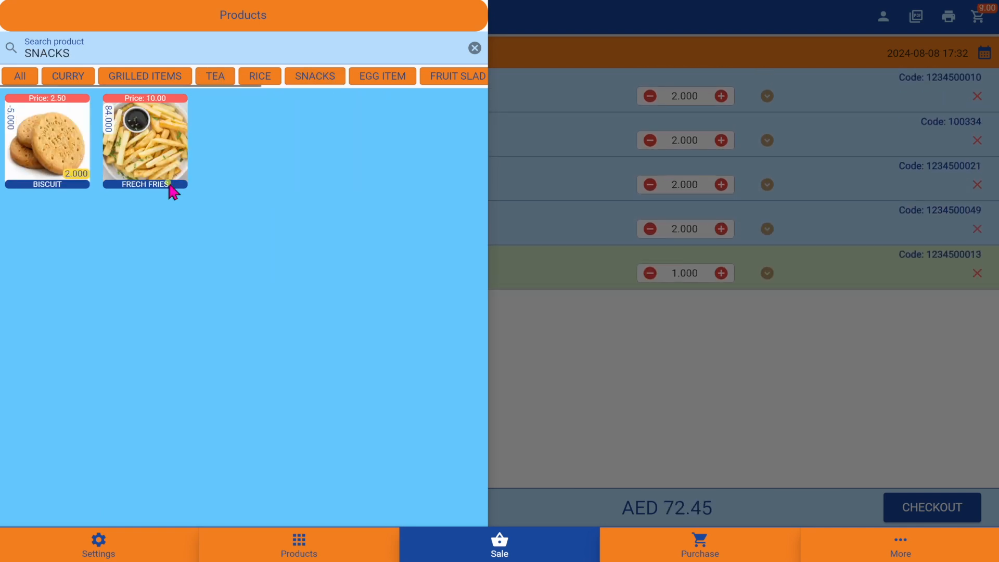
double_click(148, 151)
double_click(57, 138)
left_click(773, 387)
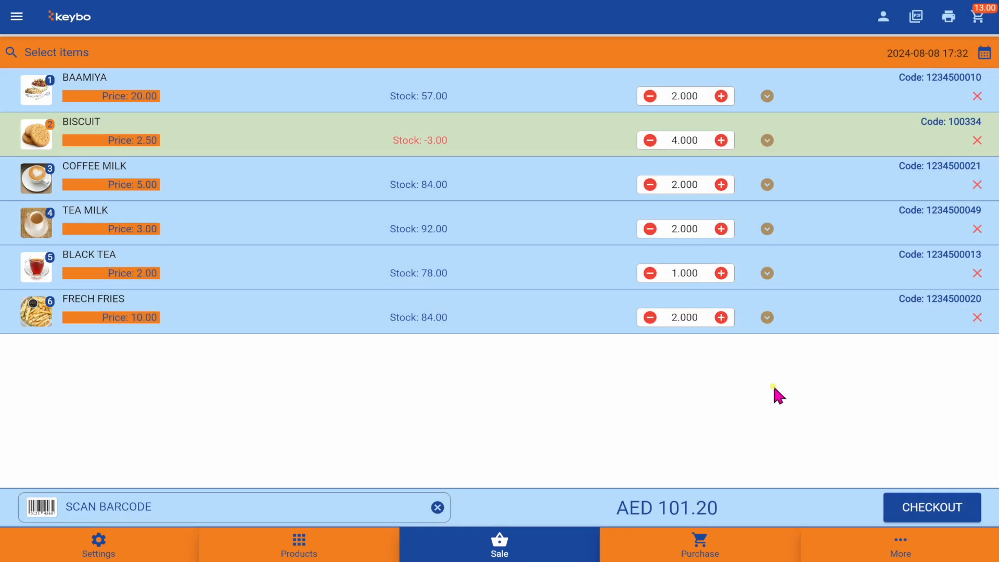
- Remove French Fries and Black Tea, then clear the whole basket
left_click(975, 318)
left_click(540, 316)
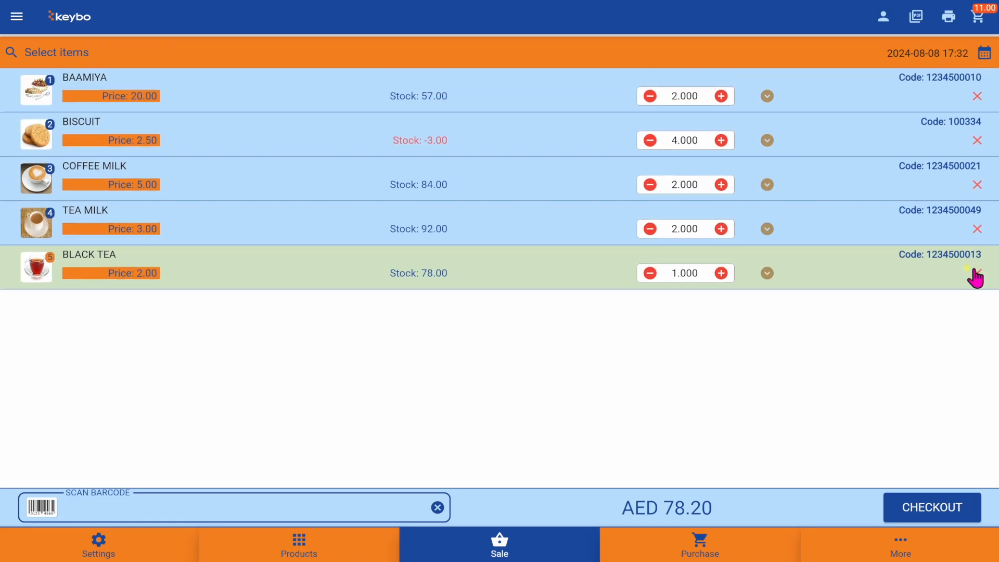
left_click(976, 270)
left_click(543, 317)
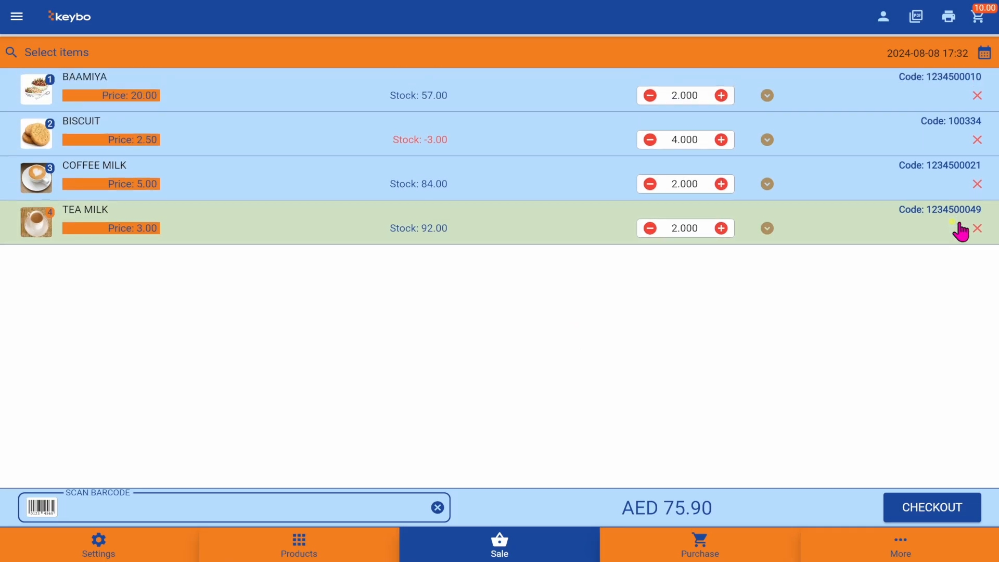
left_click(969, 17)
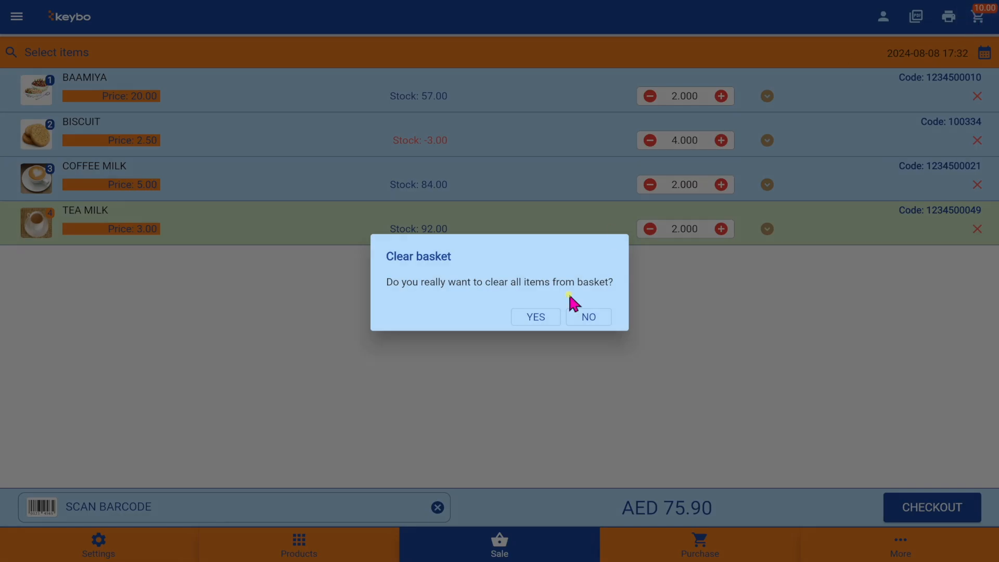
left_click(533, 315)
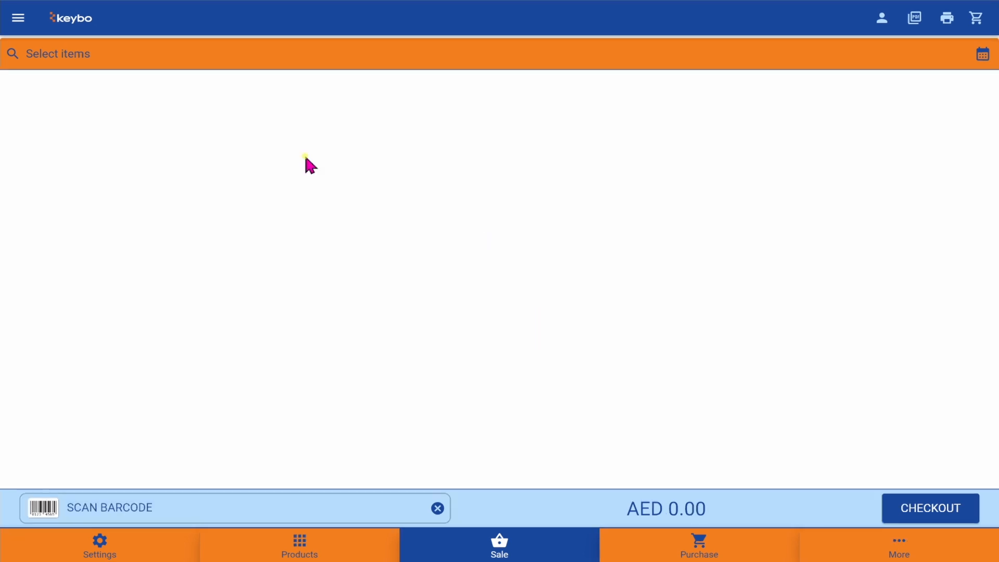
left_click(16, 17)
- Add Chicken Grilled, Chicken Kabab, Grilled Fish and Hamour Fish Big, then hold the AED 95.00 order
left_click(130, 79)
double_click(49, 143)
double_click(146, 143)
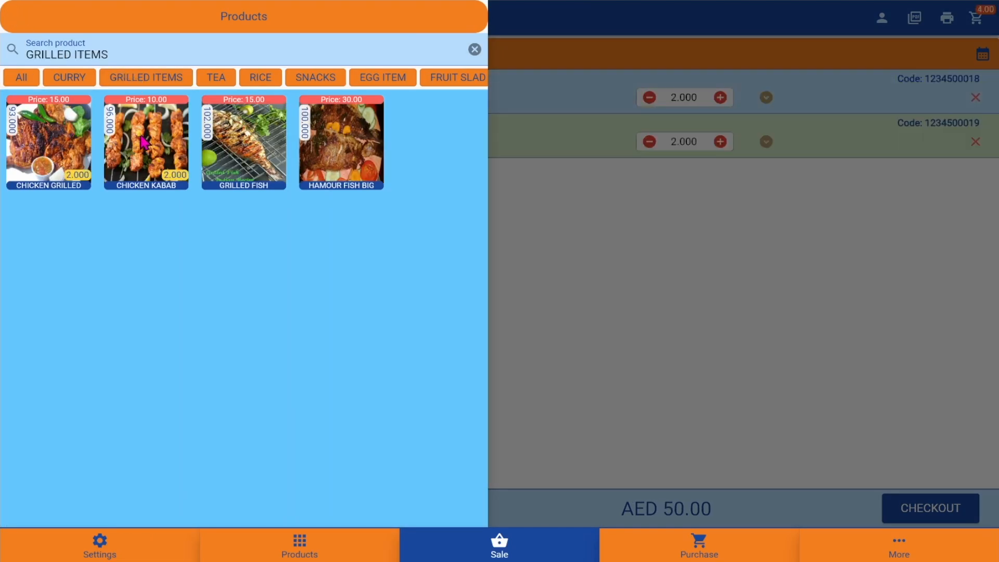
left_click(244, 143)
left_click(341, 143)
left_click(628, 369)
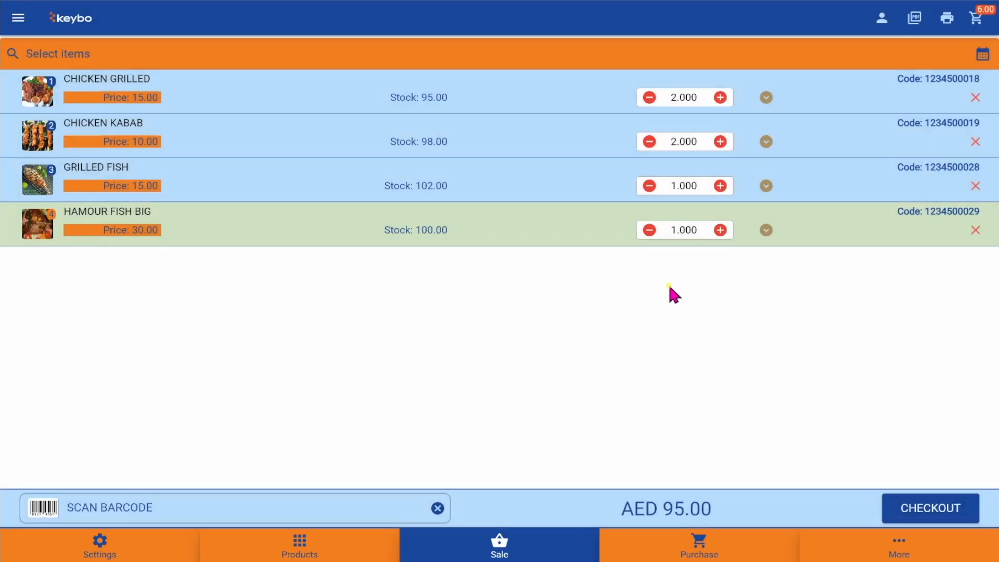
left_click(896, 512)
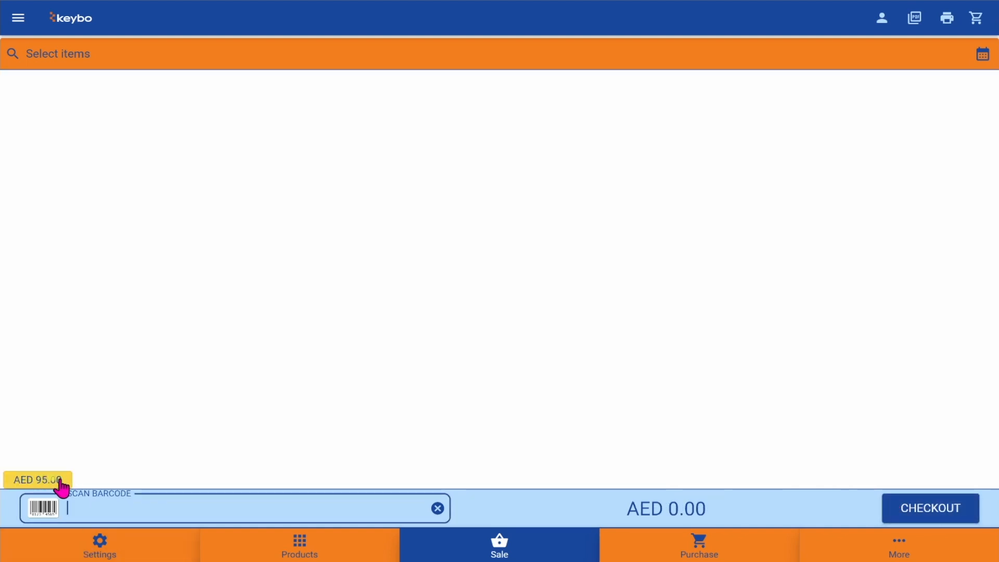
- Ring up Tea Milk and Coffee Milk as an AED 8.00 cash sale, then recall the held order
left_click(18, 20)
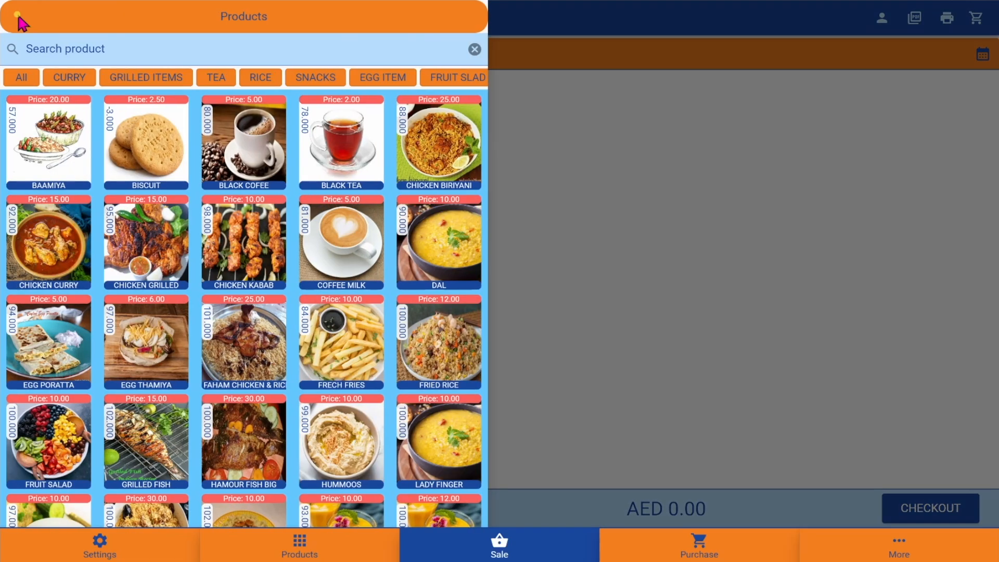
left_click(223, 84)
left_click(322, 138)
left_click(253, 138)
left_click(646, 287)
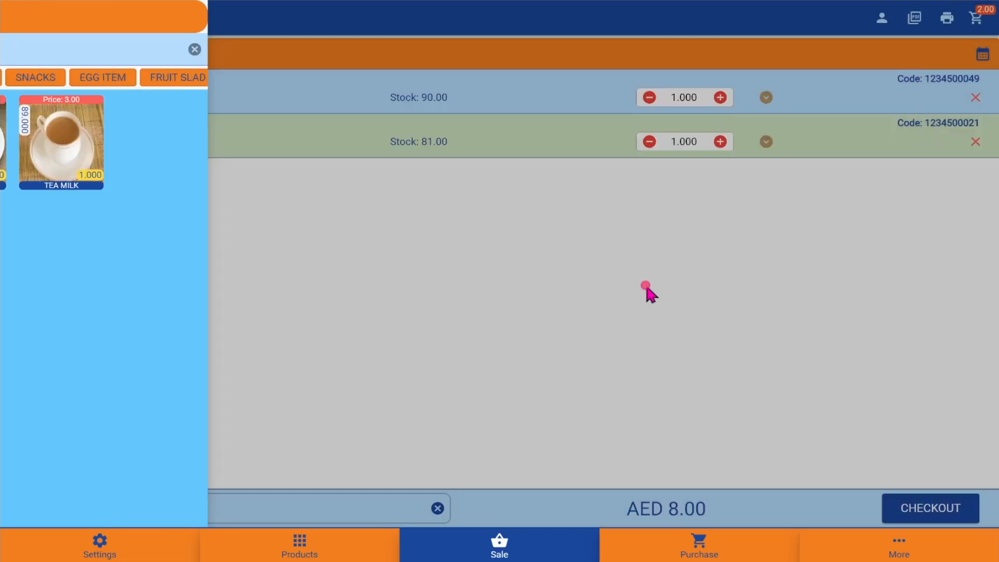
left_click(908, 507)
left_click(339, 277)
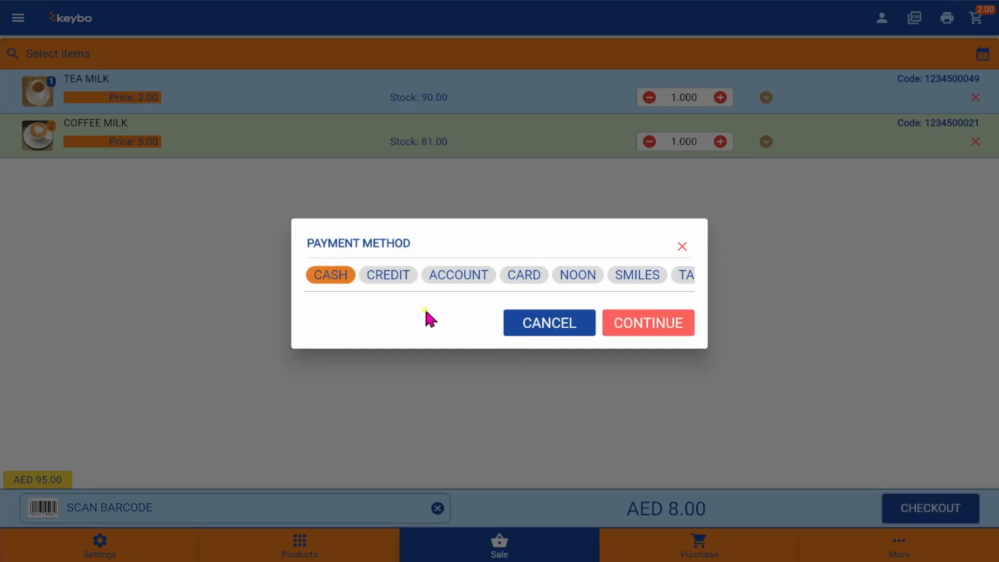
left_click(642, 323)
left_click(523, 387)
left_click(459, 278)
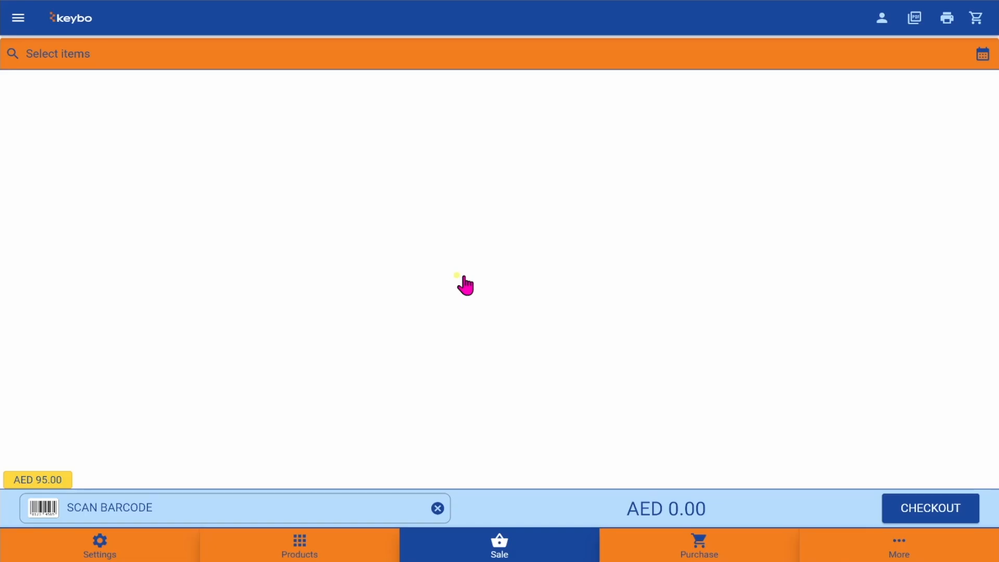
left_click(44, 477)
left_click(18, 19)
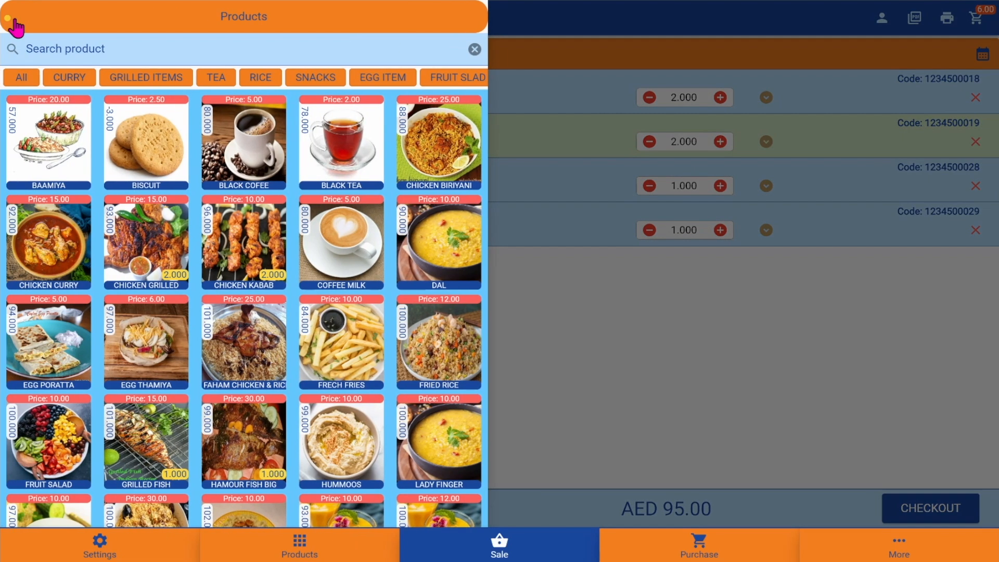
- From the FRUIT SLAD tab, add Warganab, two Salads, Leban Kiyar, Hummoos and Fruit Salad to the order
left_click(450, 80)
left_click(435, 133)
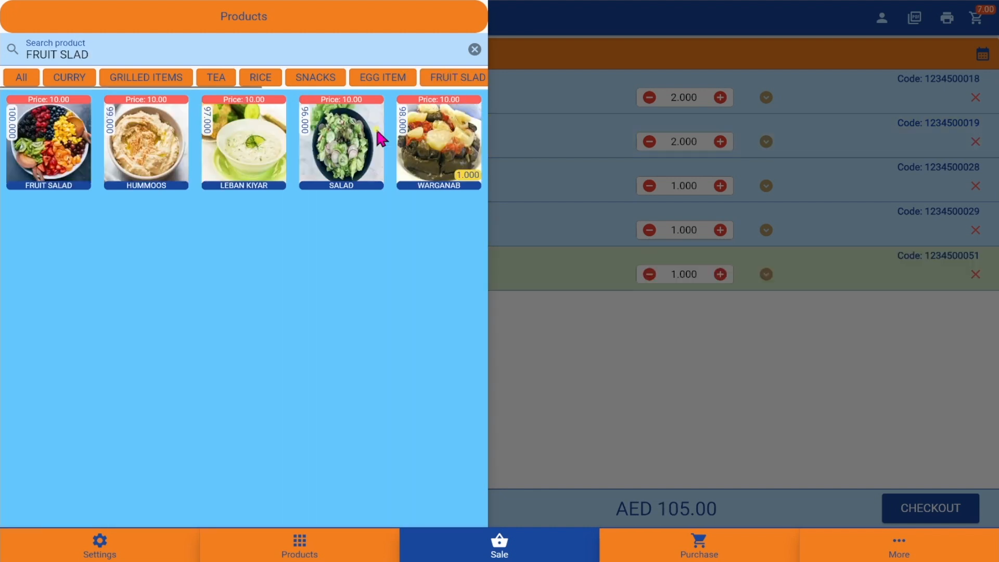
double_click(364, 129)
left_click(251, 135)
left_click(150, 144)
left_click(618, 364)
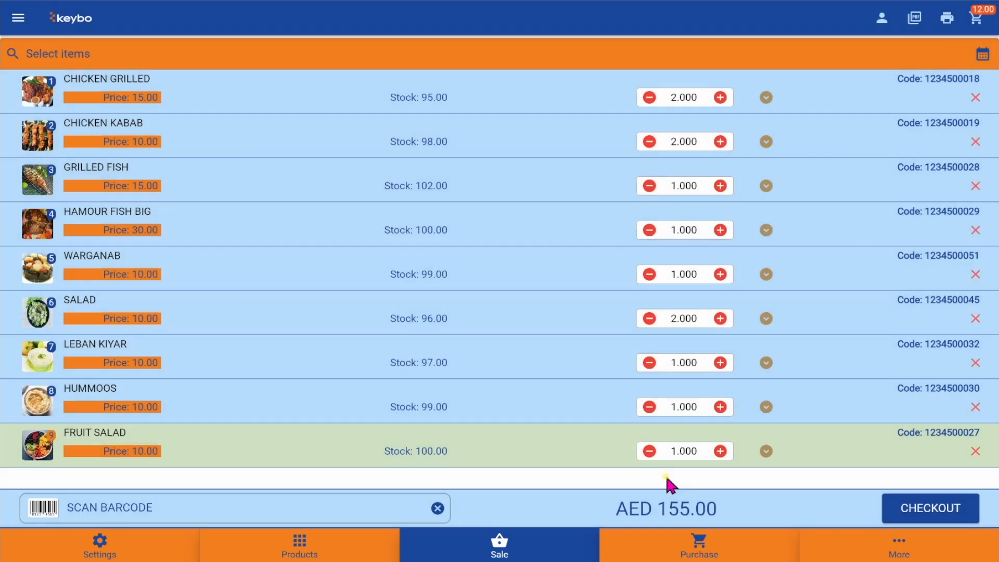
left_click(930, 508)
- Check out the AED 155.00 order, paying in cash
left_click(331, 274)
left_click(647, 323)
left_click(541, 392)
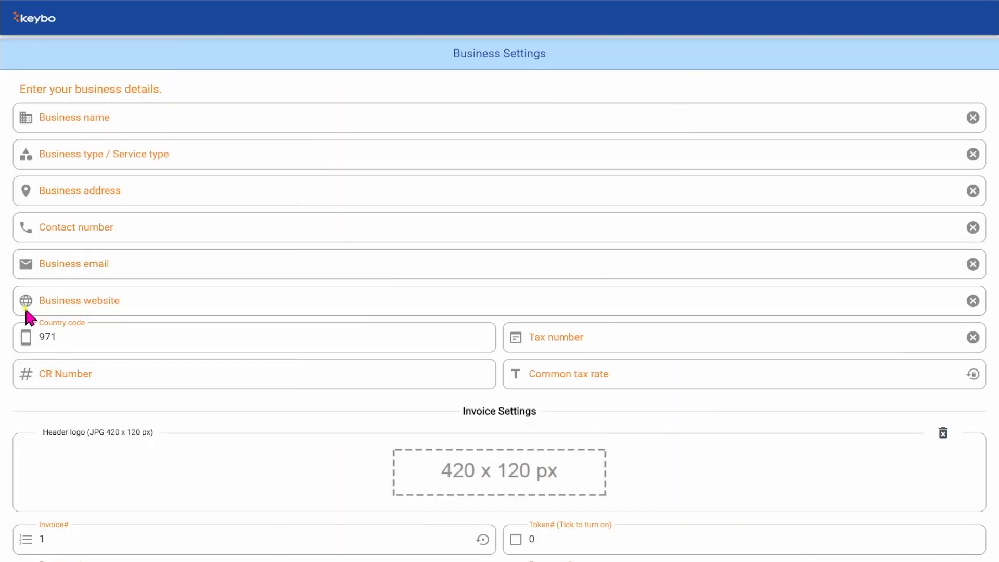
- Fill in the business name, type and address fields in Business Settings
left_click(283, 121)
key("Tab")
key("Tab")
key("Tab")
key("Tab")
key("Tab")
key("Tab")
key("Tab")
key("Tab")
key("Tab")
key("Tab")
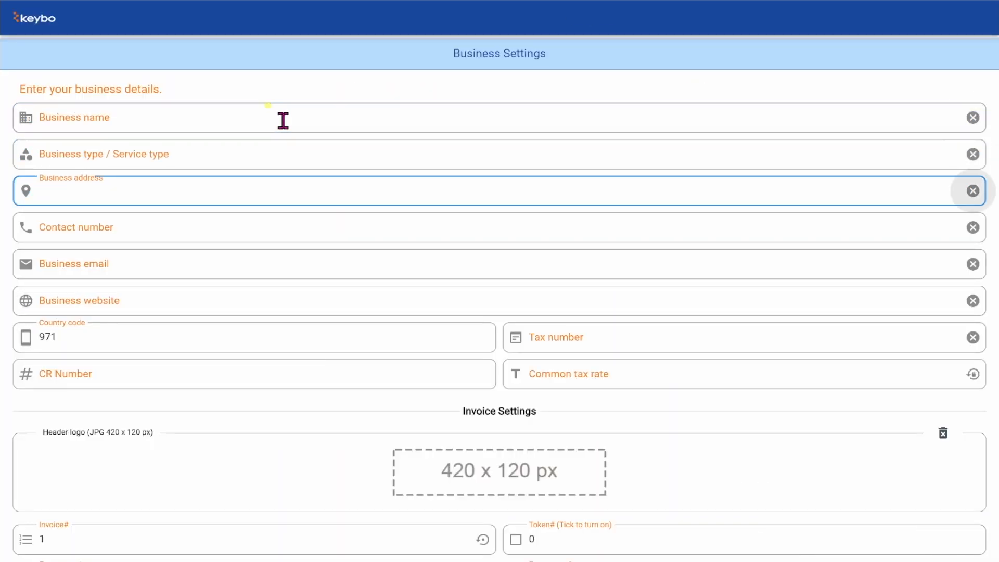
key("Tab")
key("Tab")
key("Tab")
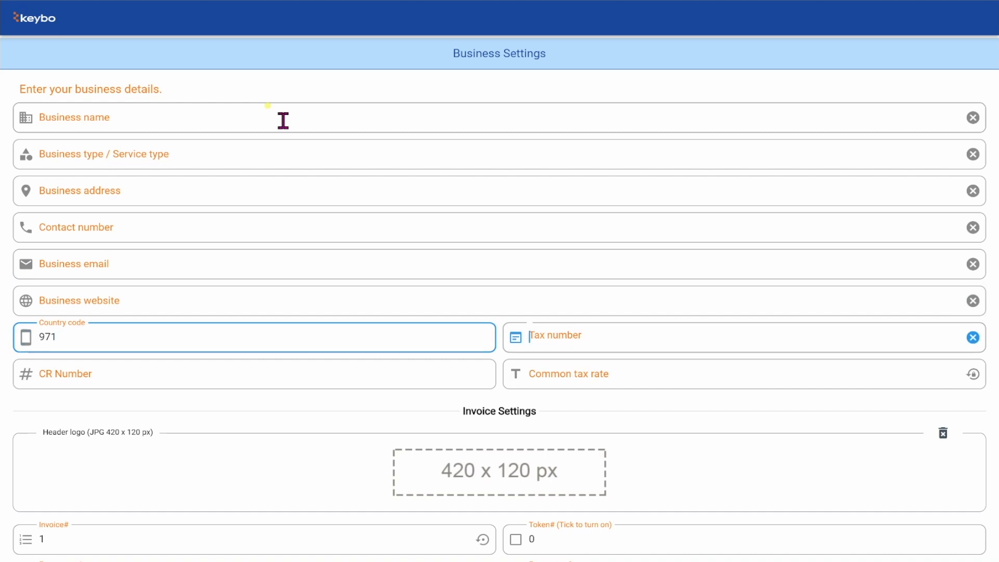
scroll(557, 417, "down", 5)
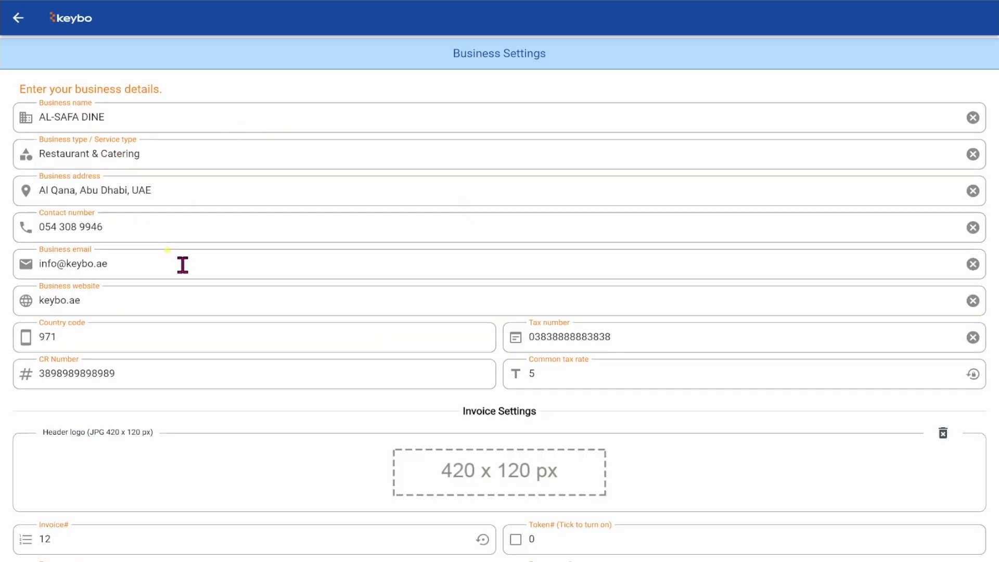
scroll(440, 388, "down", 3)
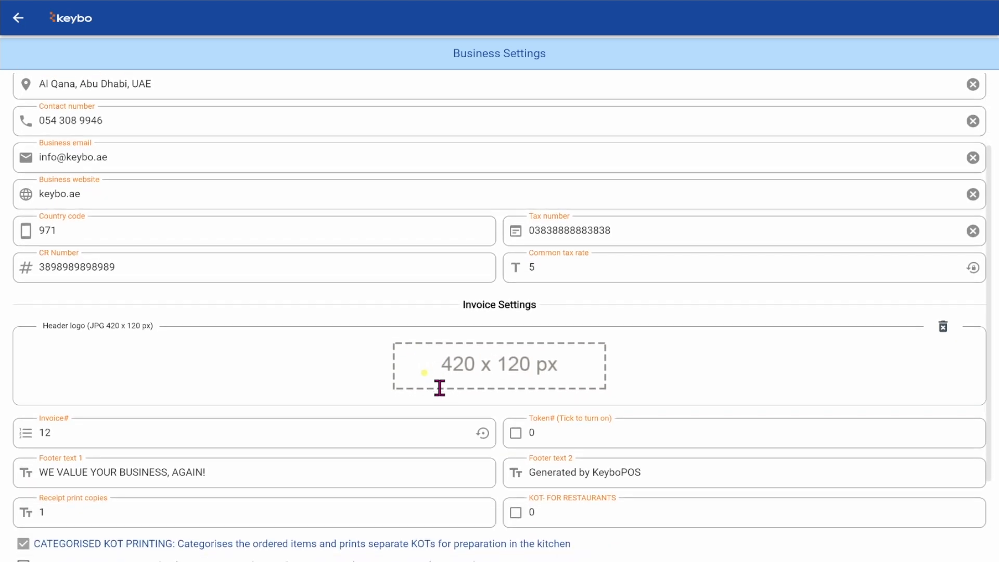
- Set Restaurant logo.jpg as the invoice header logo and save the business settings
left_click(514, 371)
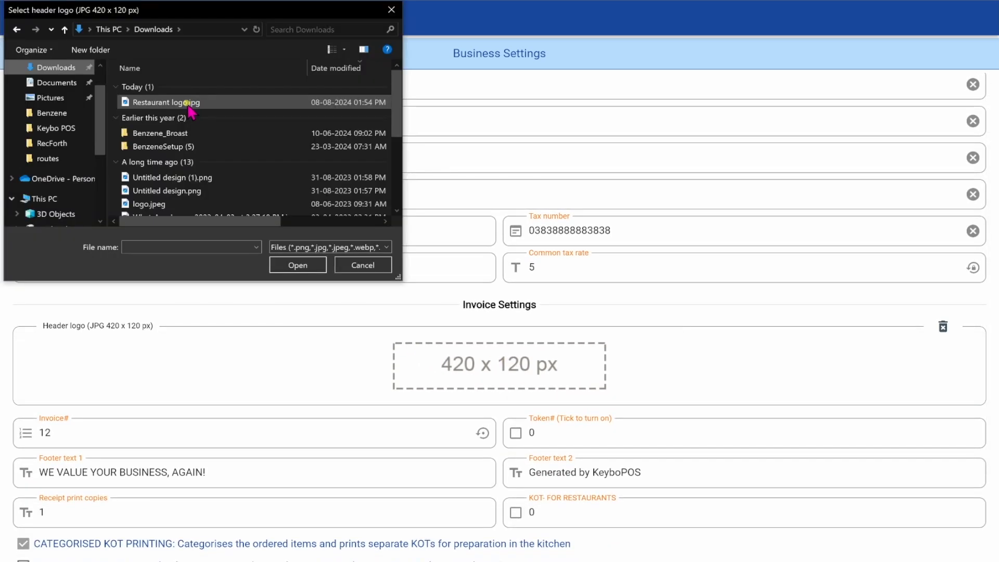
left_click(188, 106)
left_click(307, 266)
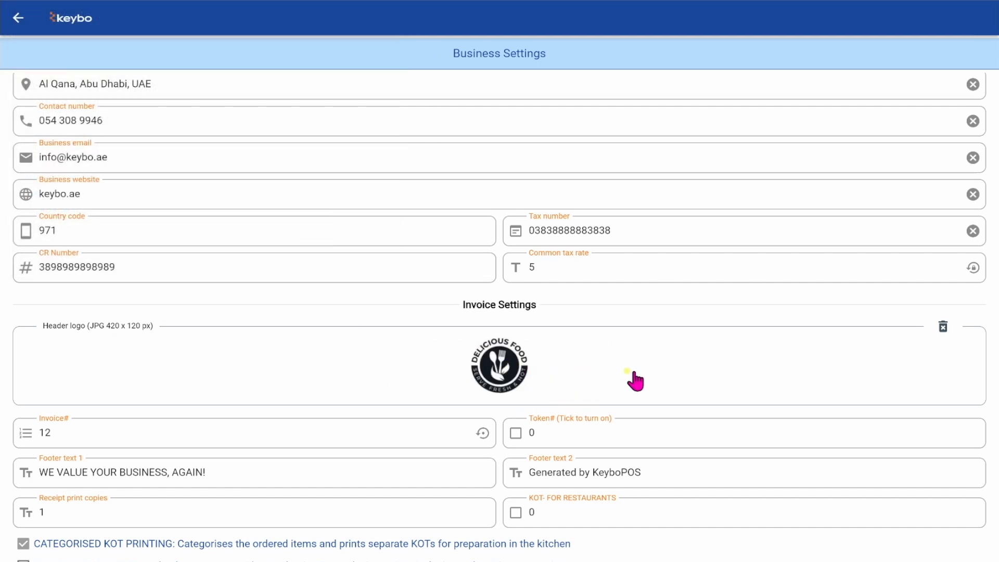
scroll(635, 381, "down", 2)
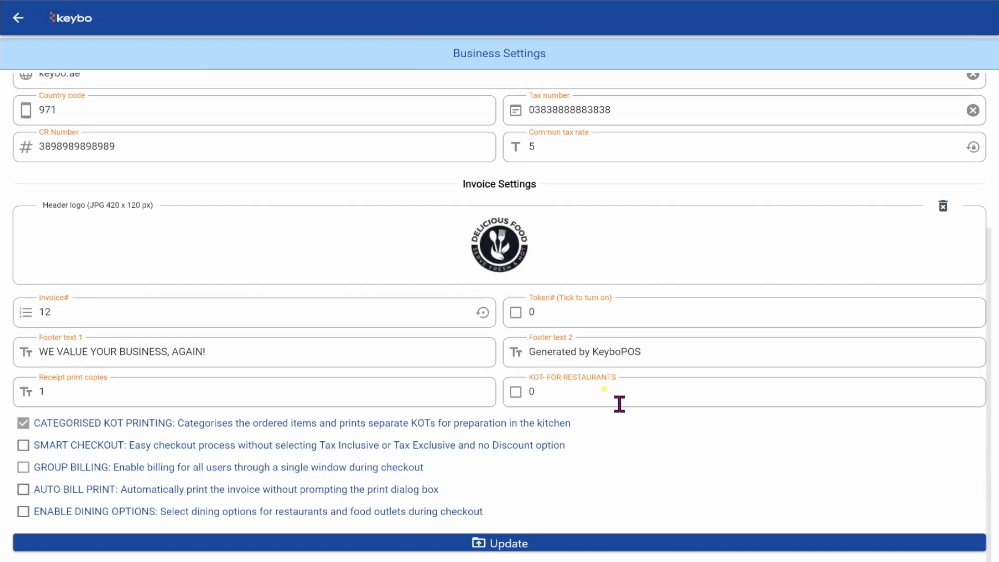
left_click(531, 544)
- Enter the license key and validate it
left_click(458, 134)
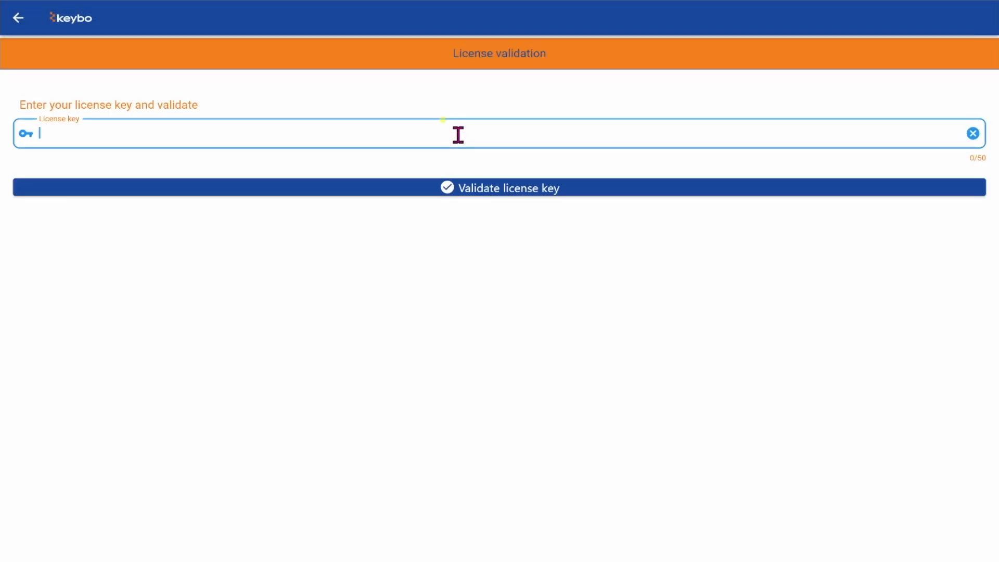
type("1234-5678-9876-5432-1012")
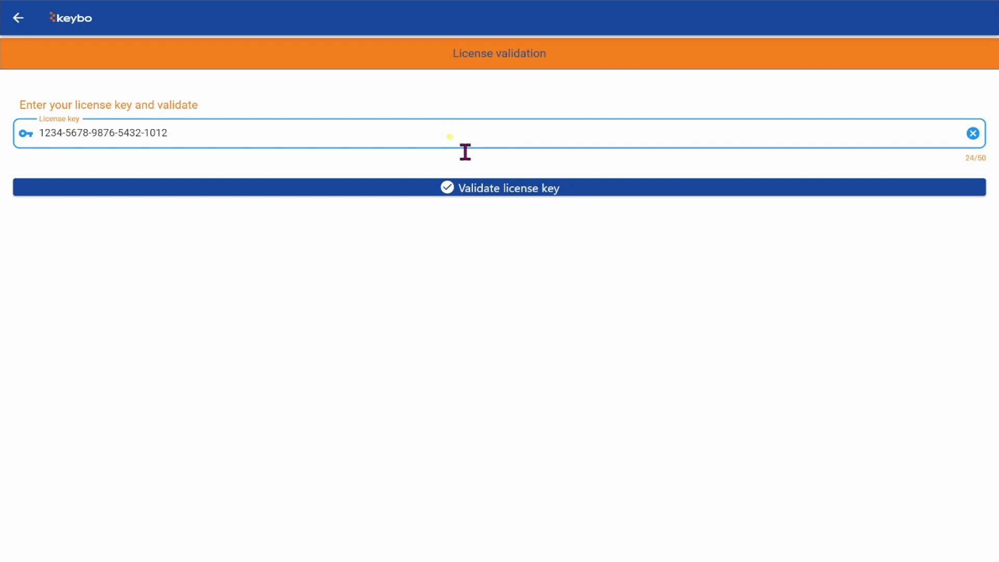
left_click(503, 187)
- Start a new user and enter the person's name, address, mobile number and e-mail
left_click(134, 180)
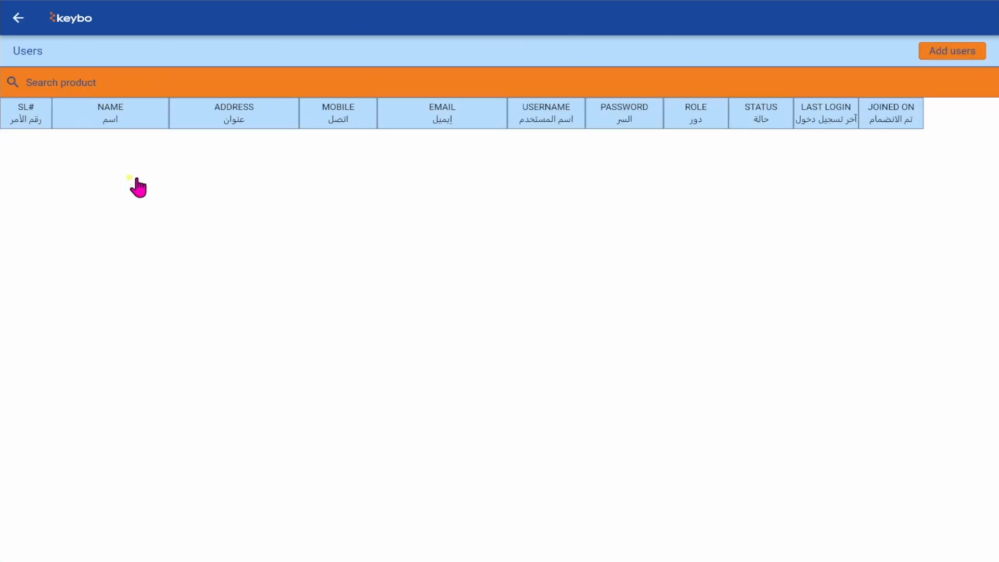
left_click(944, 56)
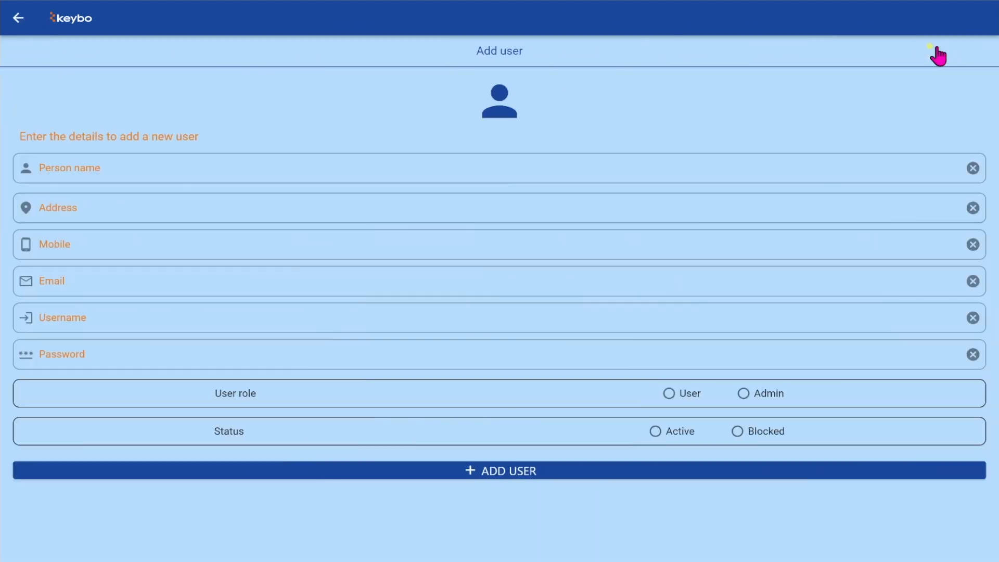
left_click(506, 160)
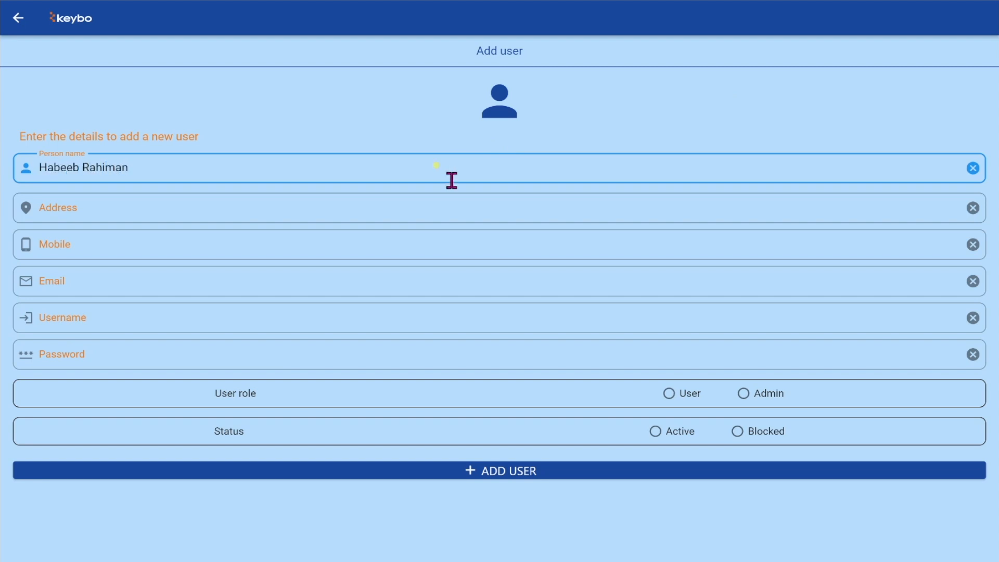
left_click(429, 200)
type("ABC Tower, Wes")
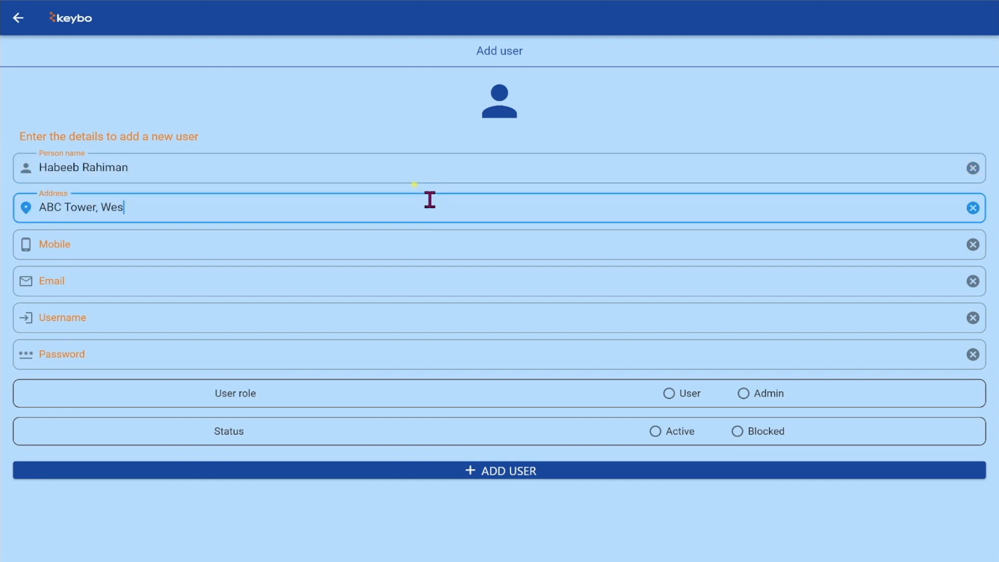
type("t Fort Road")
left_click(372, 249)
type("07478878")
left_click(351, 281)
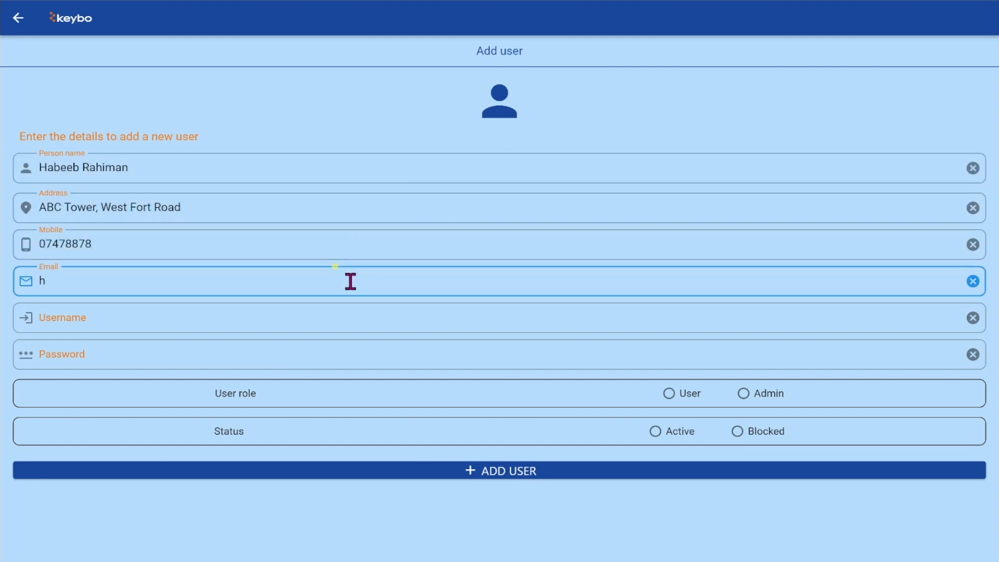
- Set the user's username and password, assign the Admin role with Active status, and save
left_click(333, 321)
type("habee")
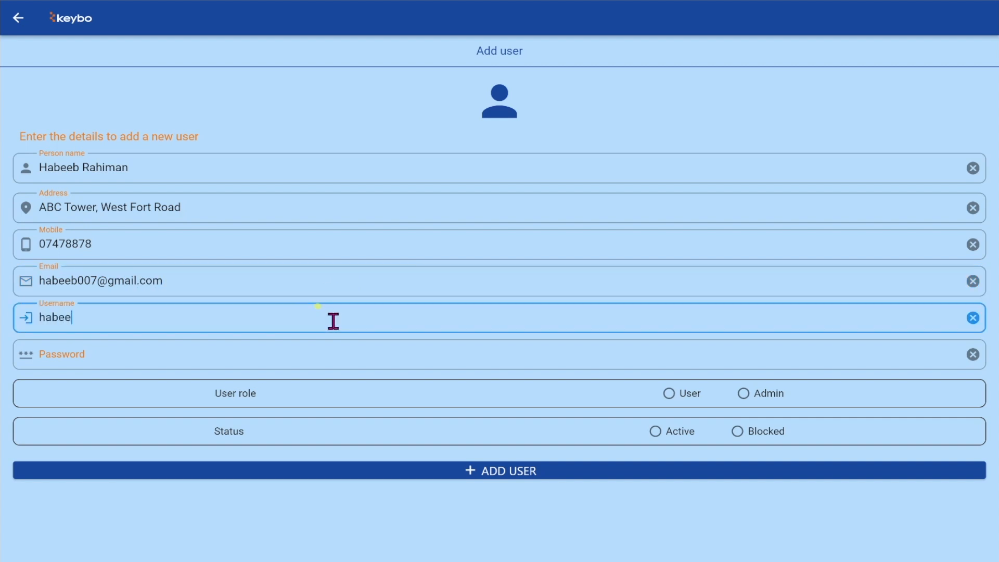
type("b")
left_click(304, 358)
type("h")
left_click(744, 395)
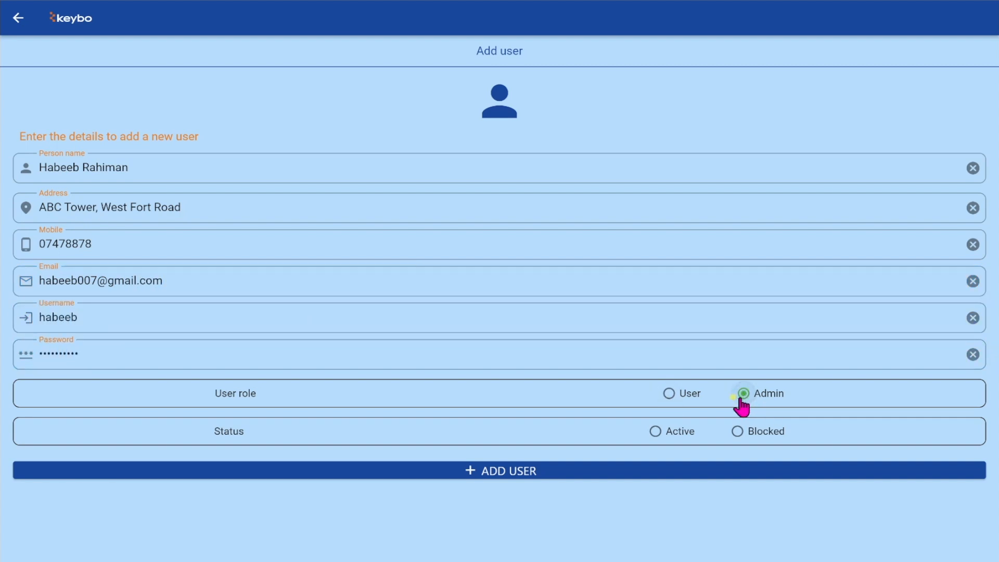
left_click(655, 431)
left_click(629, 471)
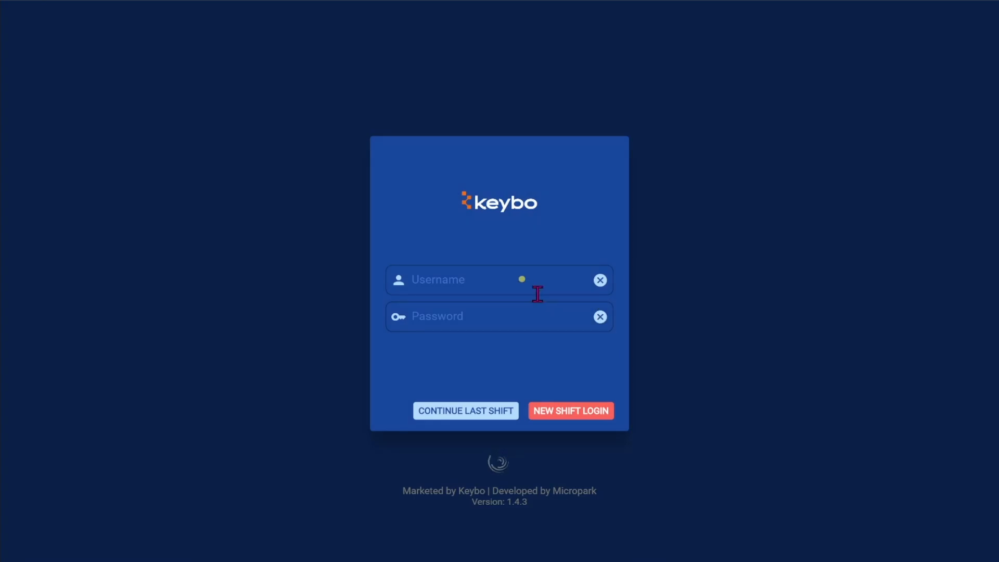
- Log in on a new shift with the new user's username and password
left_click(517, 281)
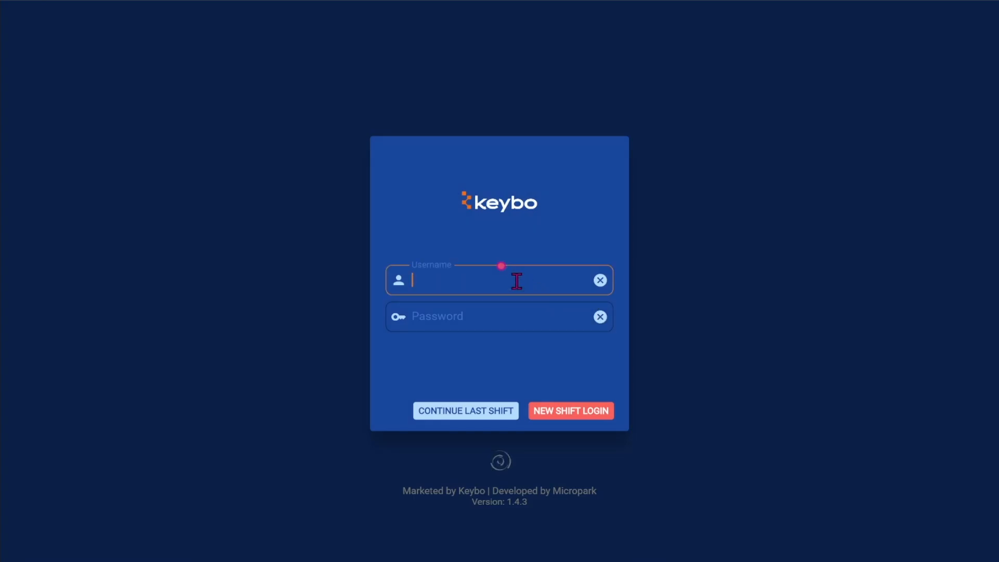
type("habeeb")
left_click(481, 319)
type("•")
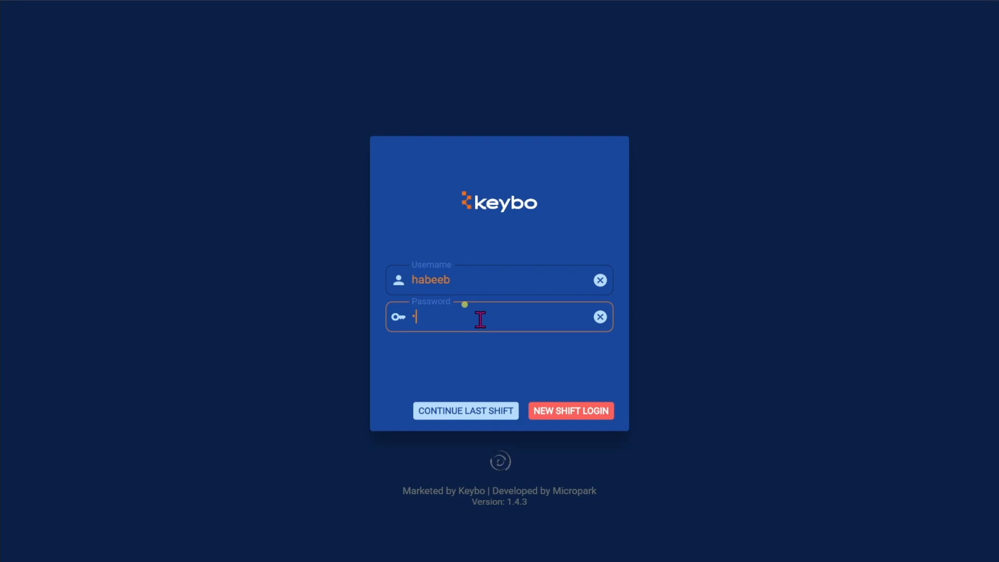
type("•••••••••")
left_click(593, 412)
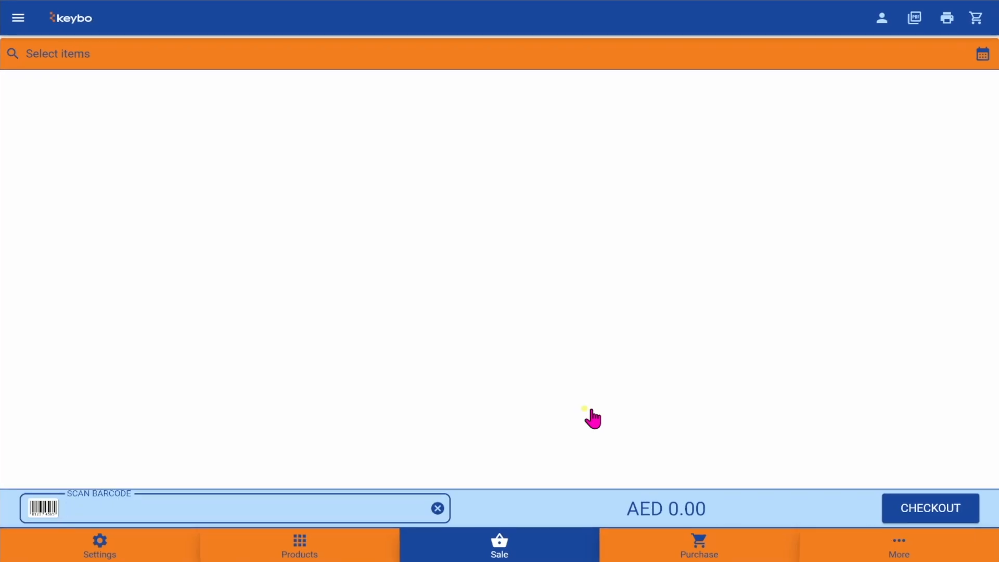
- Select POS-80 as the printer in the printer settings
left_click(153, 540)
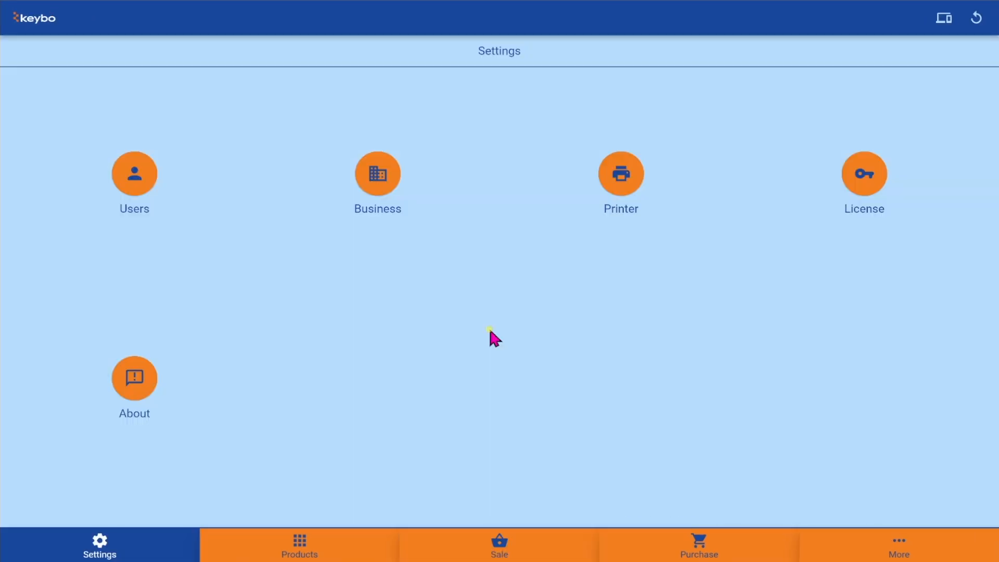
left_click(387, 177)
left_click(624, 182)
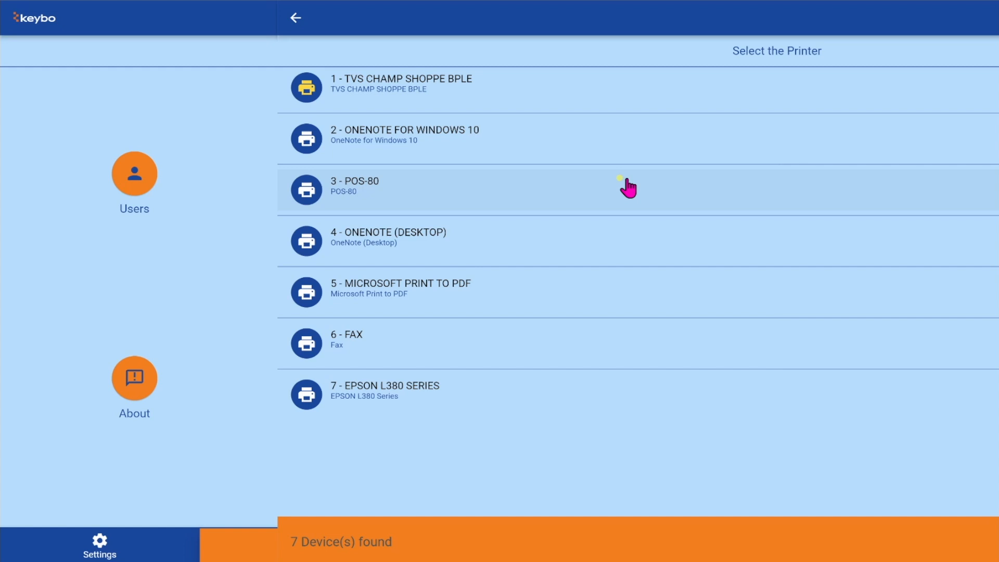
left_click(358, 183)
- Set the paper size to 80MM Roll, leave the margins unchanged, and confirm
left_click(412, 280)
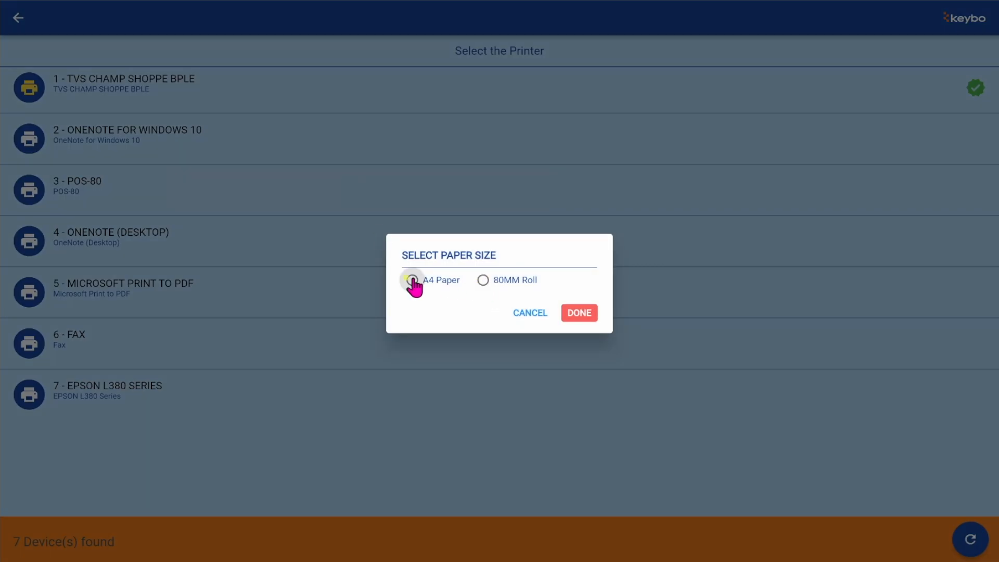
left_click(483, 280)
left_click(467, 312)
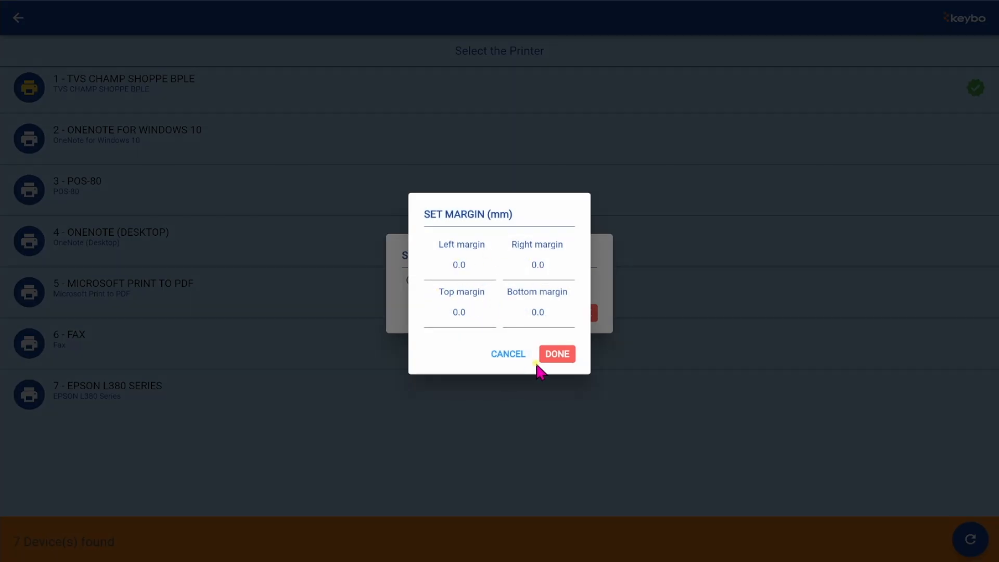
left_click(510, 357)
left_click(583, 318)
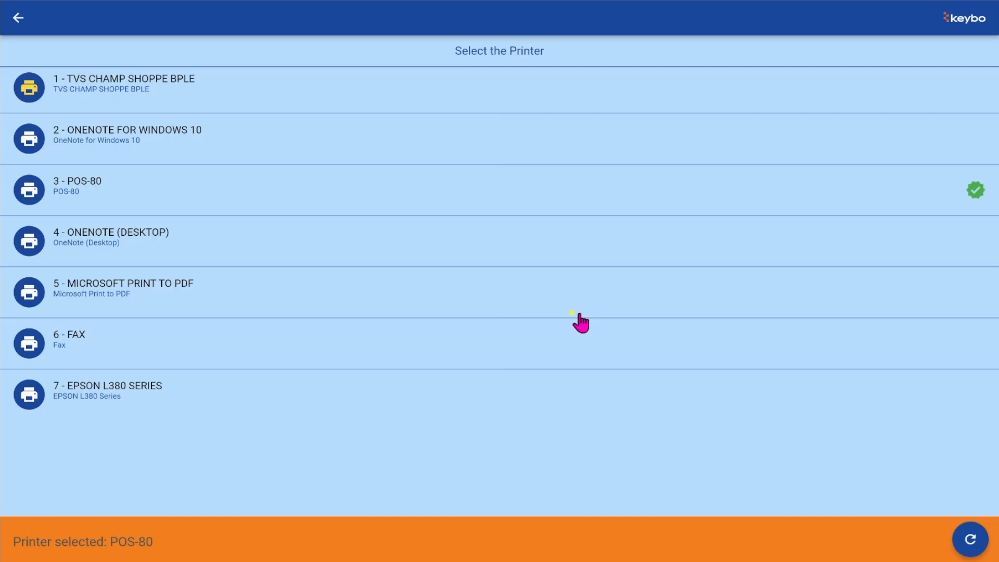
left_click(18, 21)
- Start a new product from the Products list and check the existing categories
left_click(316, 547)
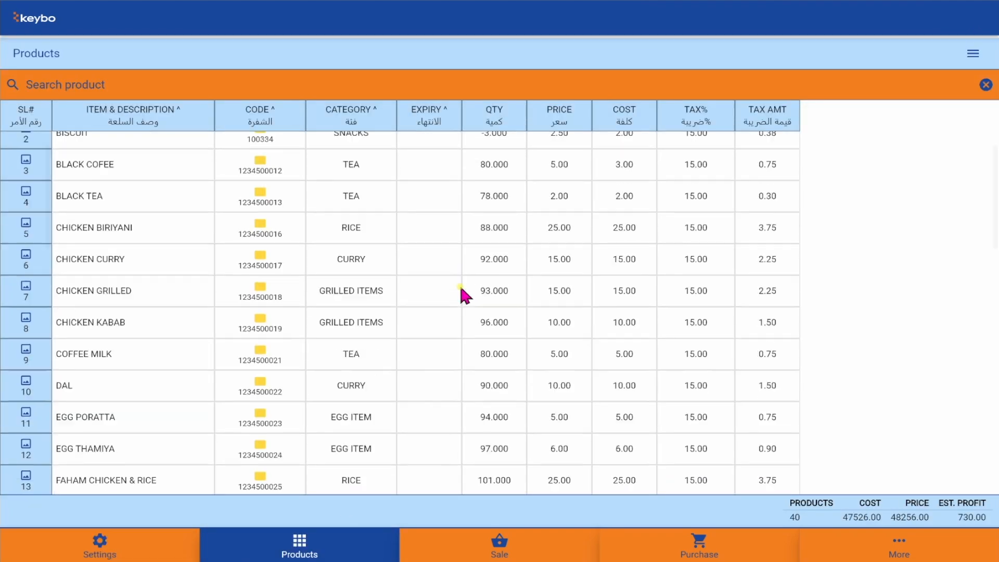
scroll(461, 289, "down", 5)
scroll(460, 287, "down", 5)
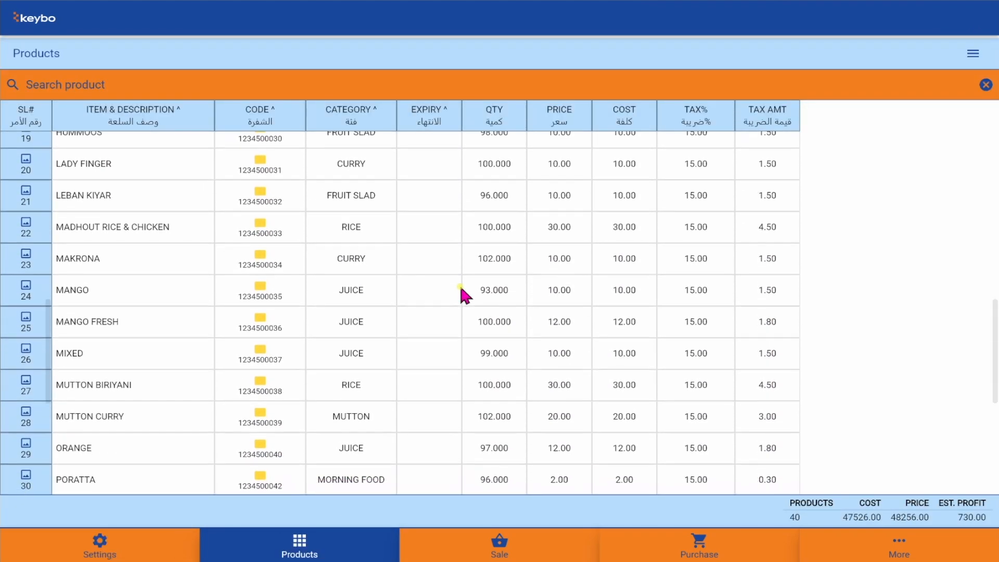
scroll(460, 287, "up", 15)
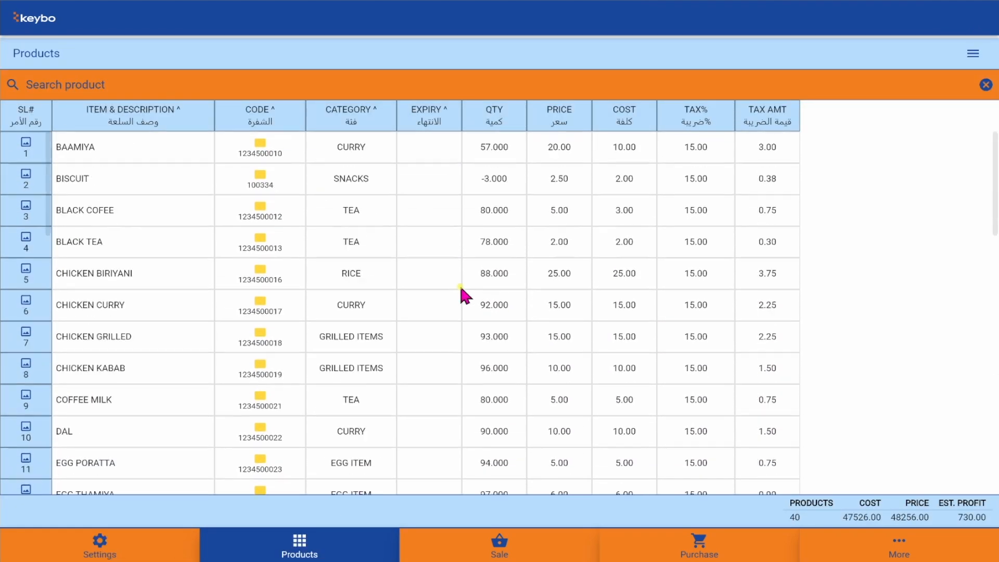
left_click(971, 62)
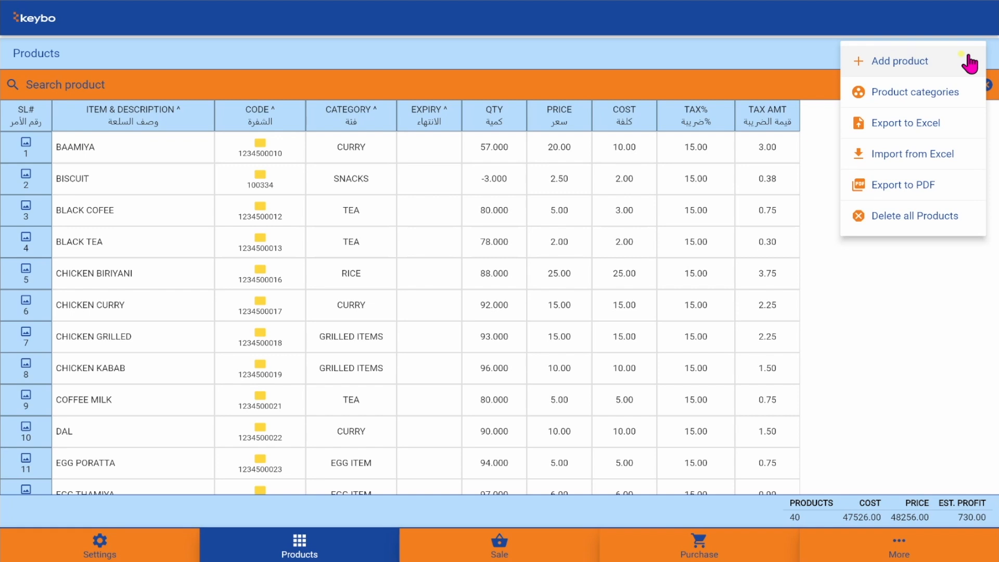
left_click(905, 62)
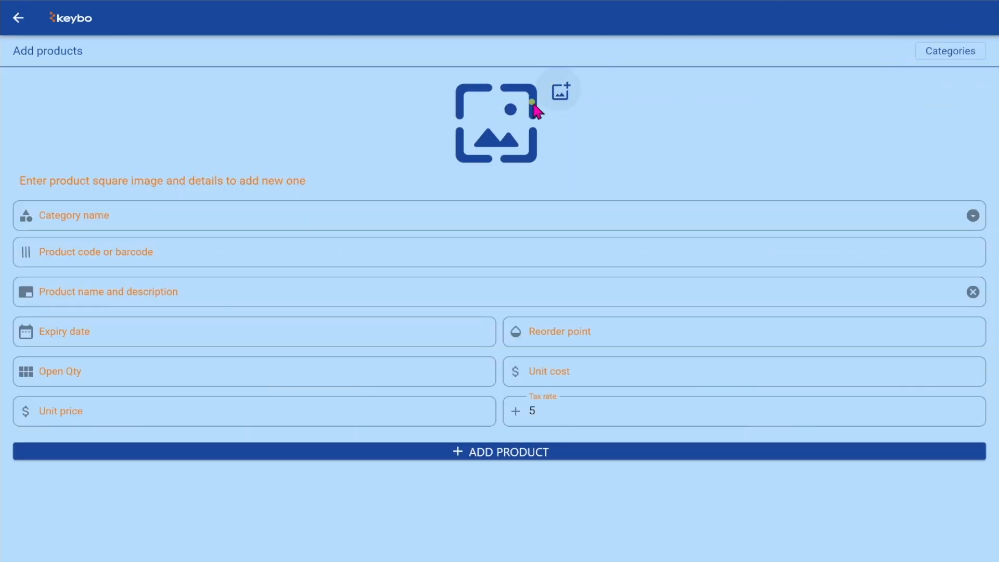
left_click(256, 218)
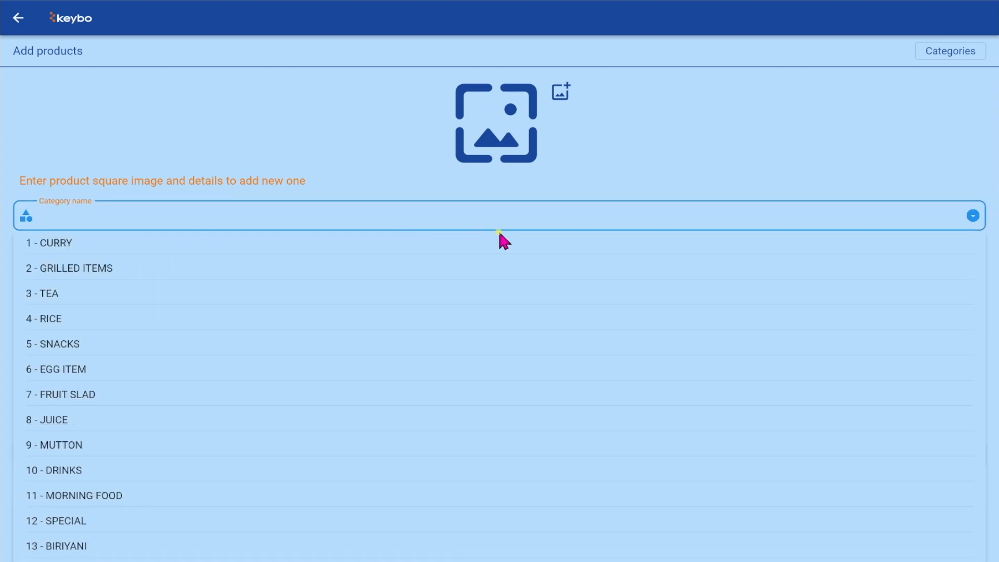
left_click(856, 165)
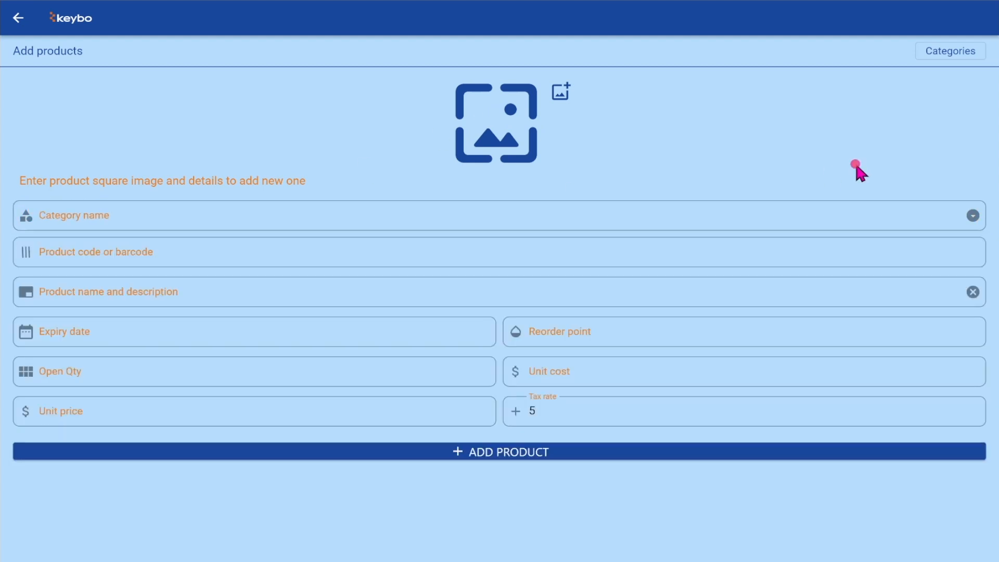
- Create a new FRUITS category and return to the product form
left_click(940, 52)
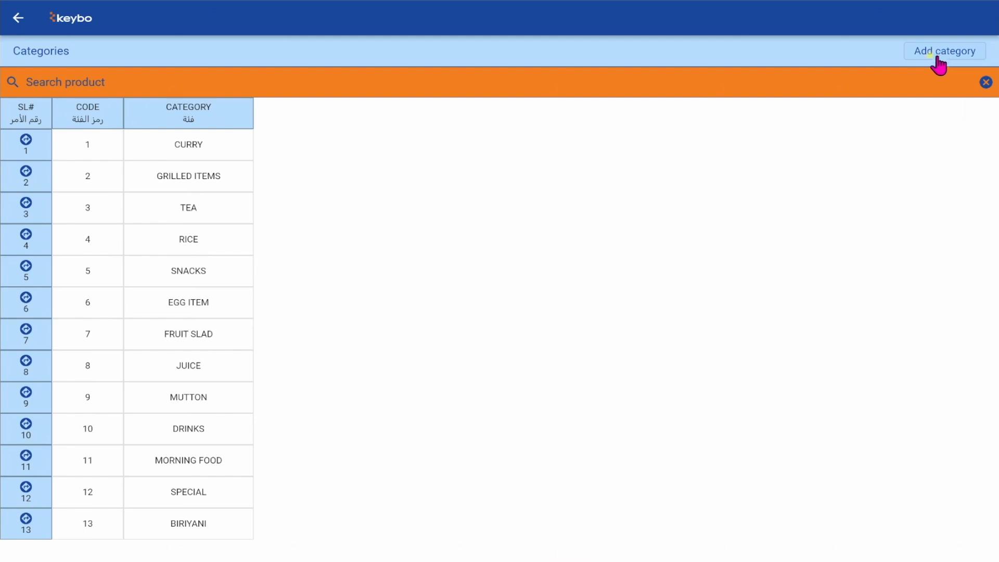
left_click(963, 55)
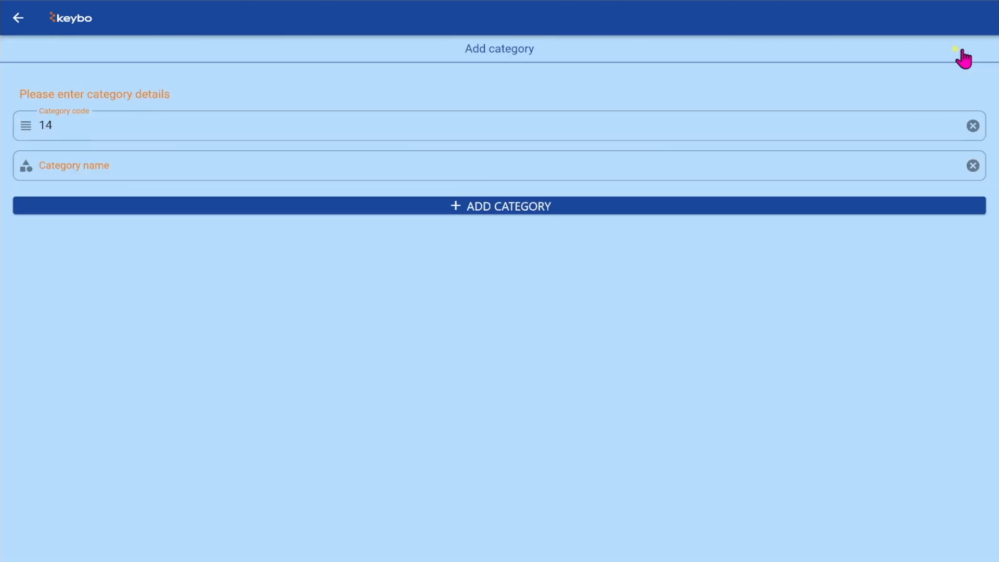
left_click(660, 154)
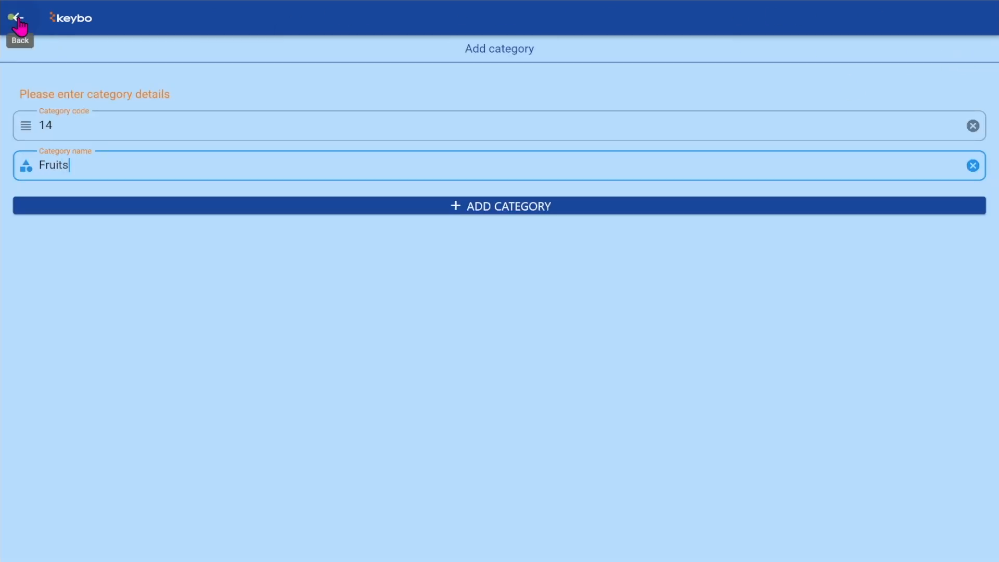
left_click(285, 206)
left_click(17, 25)
- Give the product the FRUITS category, barcode 100000021 and name 'Pine apple'
left_click(305, 210)
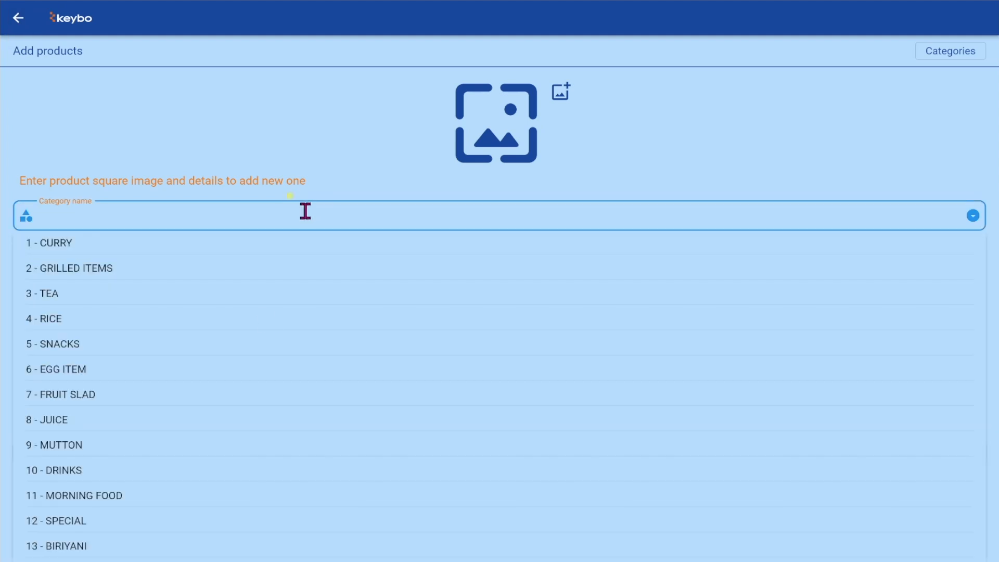
scroll(156, 468, "down", 2)
left_click(67, 548)
left_click(341, 250)
type("100000021")
left_click(283, 288)
type("Pine appl")
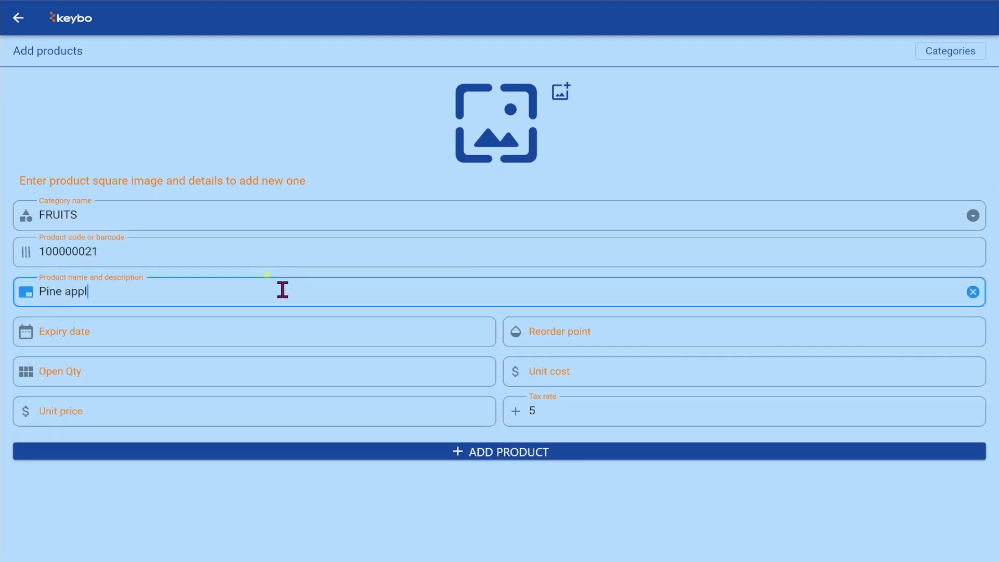
type("e")
- Enter 10.000, quantity 3.00 and price 6, then save the Pine apple product
left_click(445, 339)
left_click(437, 378)
type("10.000")
left_click(556, 374)
type("3.00")
left_click(377, 414)
type("6")
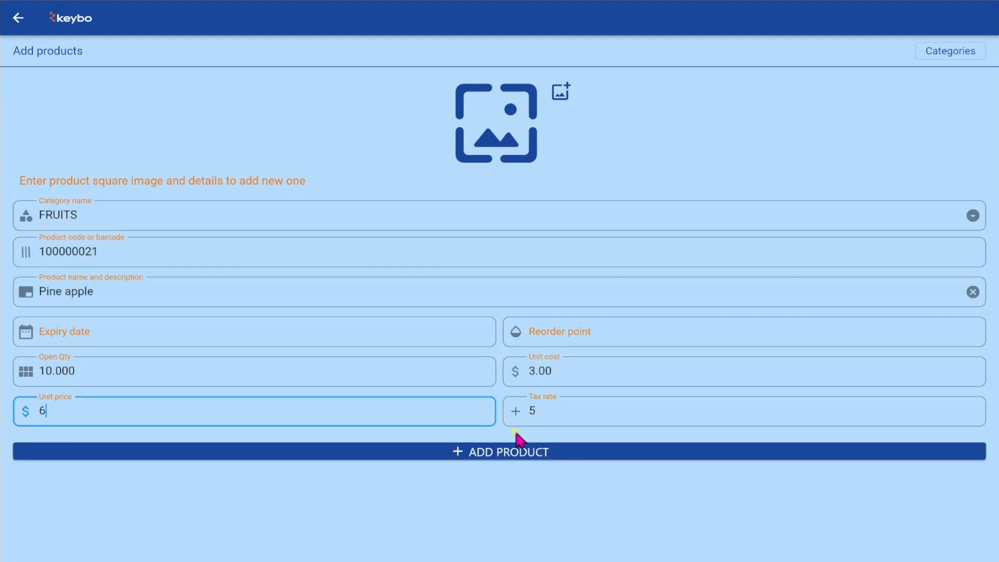
key("Tab")
left_click(583, 453)
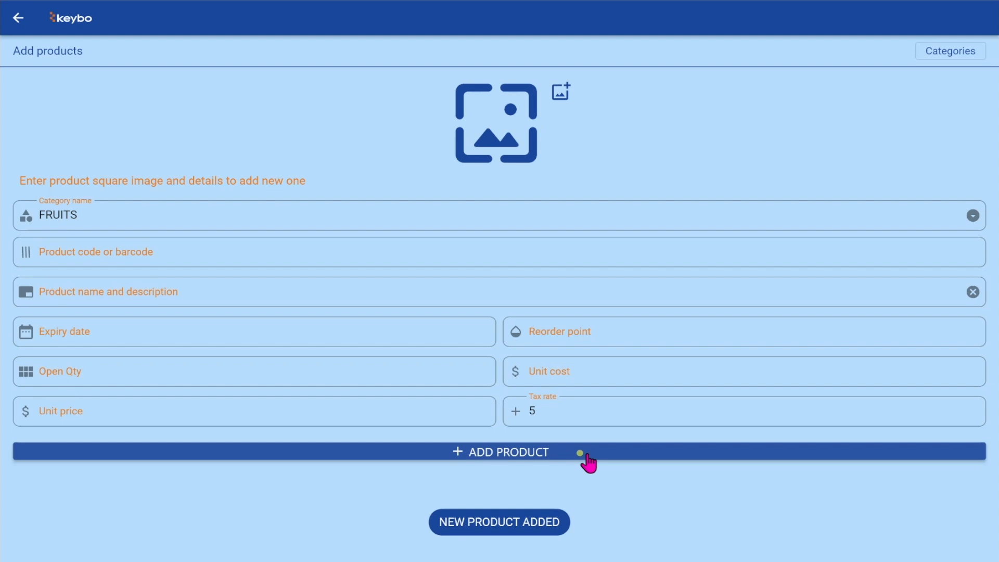
left_click(17, 19)
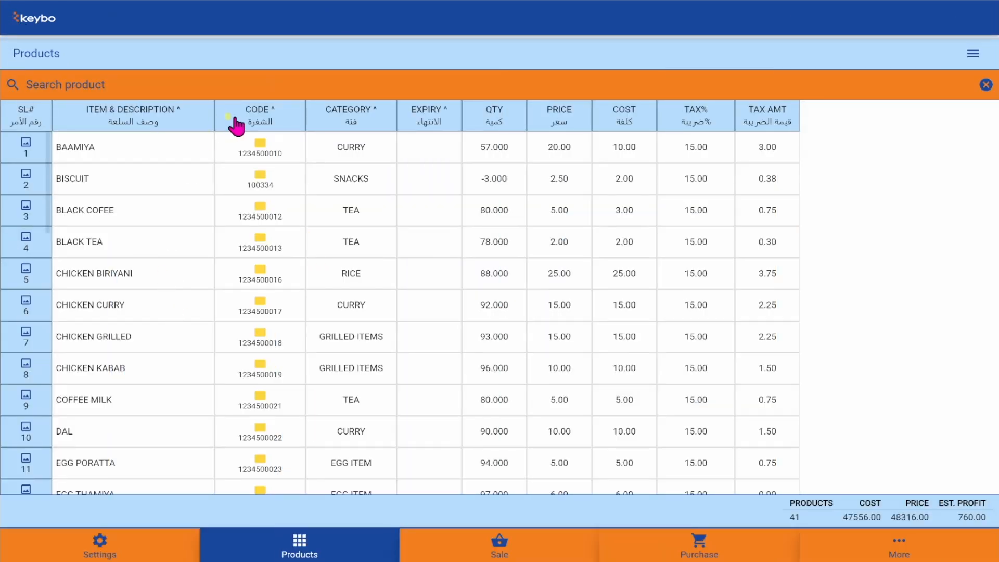
- Set up a PINE APPLE barcode label with MFG 12/08/24, expiry 12/08/25 and footer 'PINE APPLE'
left_click(276, 87)
type("pin")
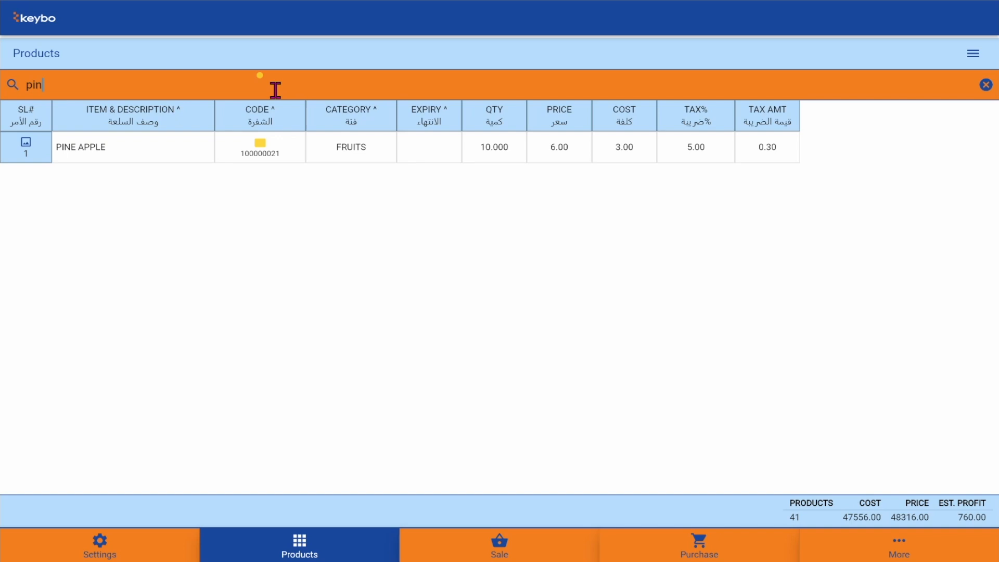
left_click(259, 145)
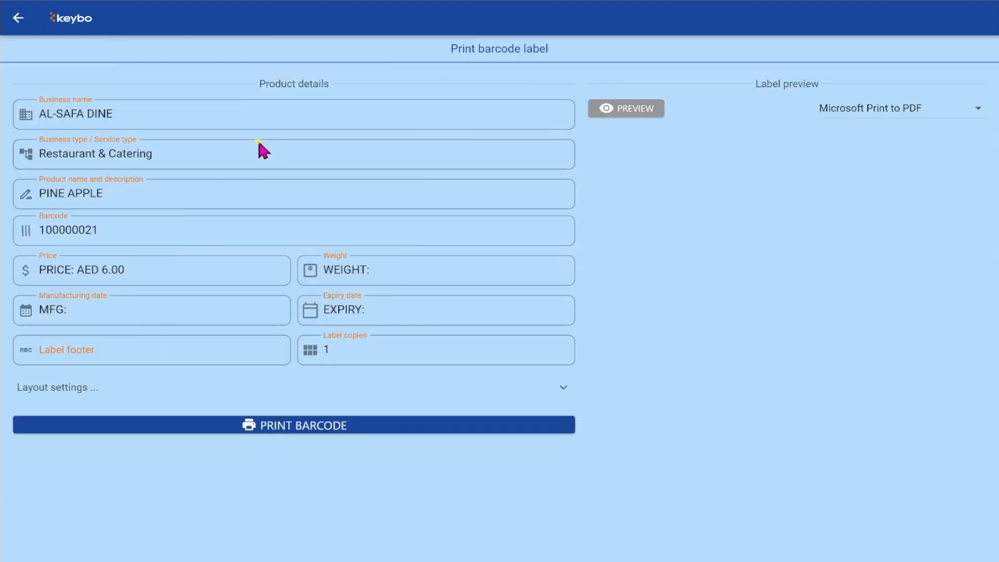
left_click(162, 311)
type("12/08/24")
left_click(406, 310)
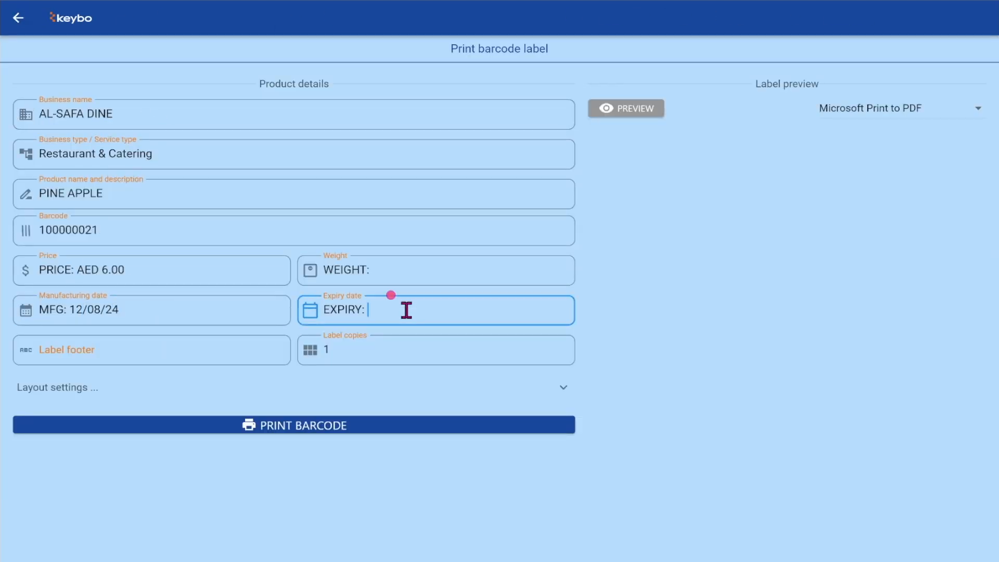
left_click(212, 352)
type("PINE APPLE")
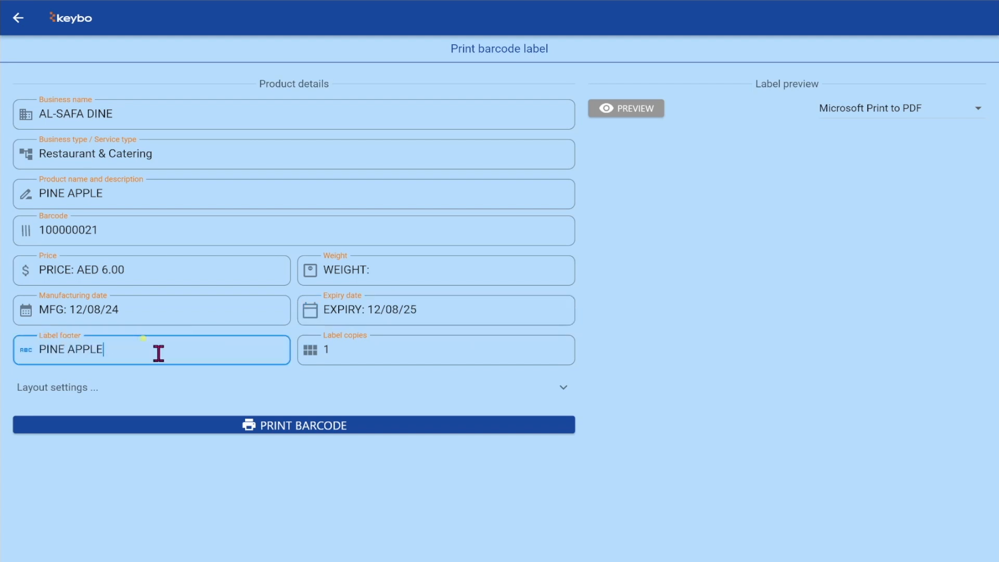
key("Tab")
- Preview the label, print it to Microsoft Print to PDF, and return to products
left_click(623, 109)
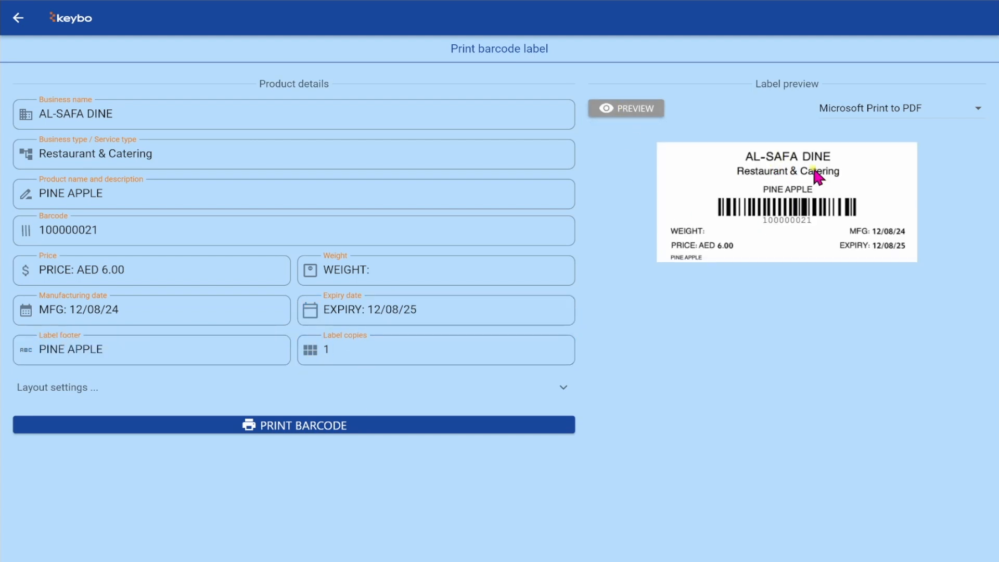
left_click(971, 110)
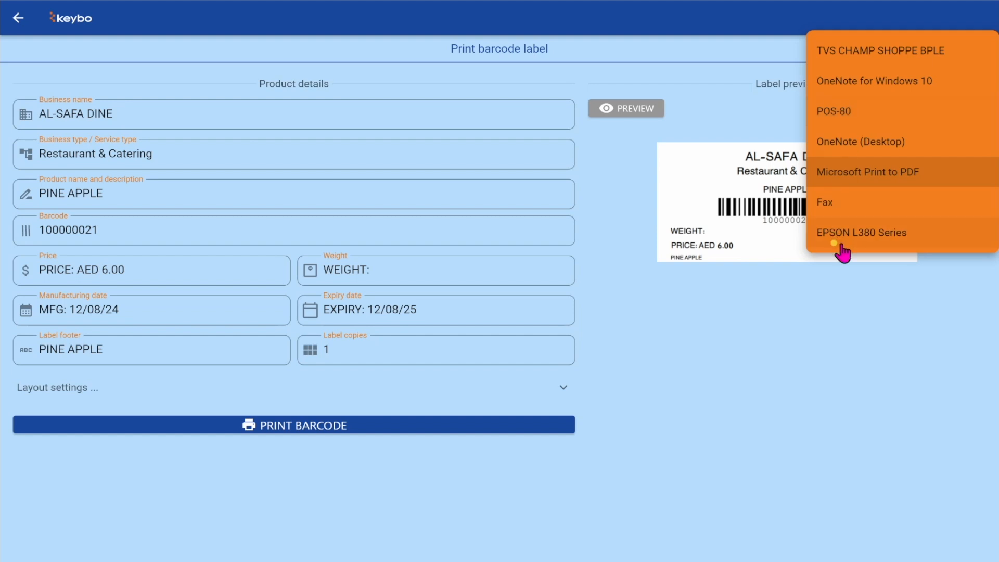
left_click(814, 310)
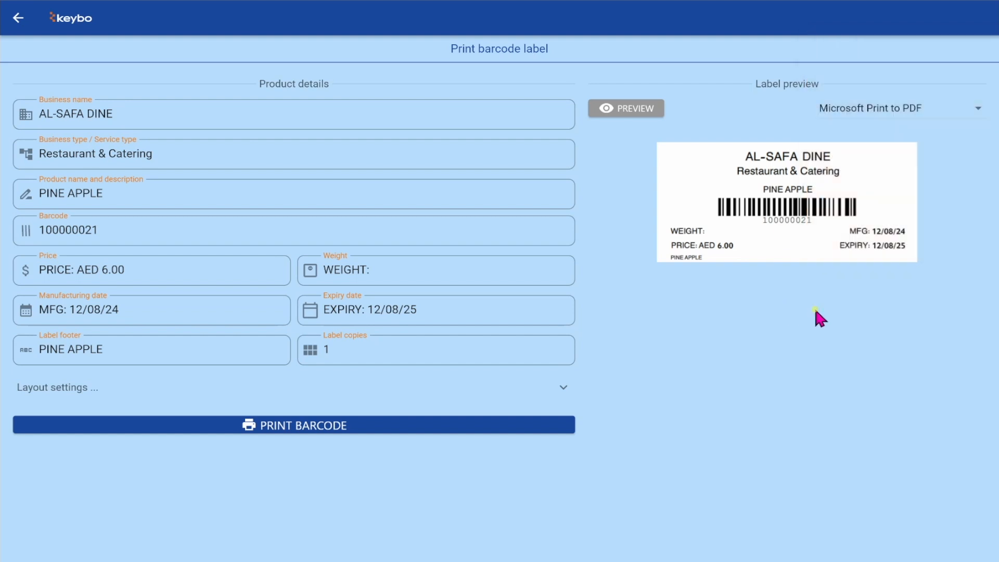
left_click(415, 428)
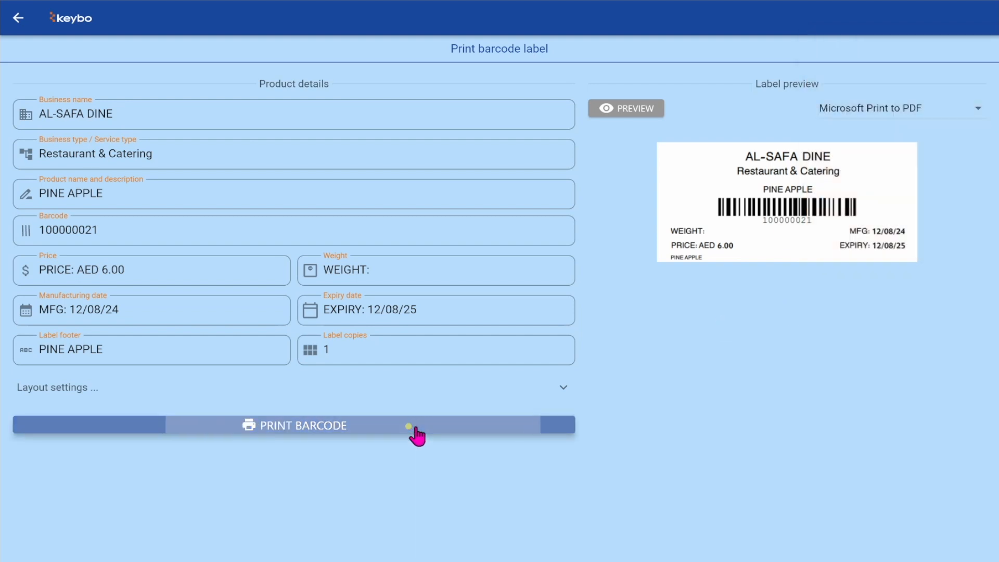
left_click(20, 23)
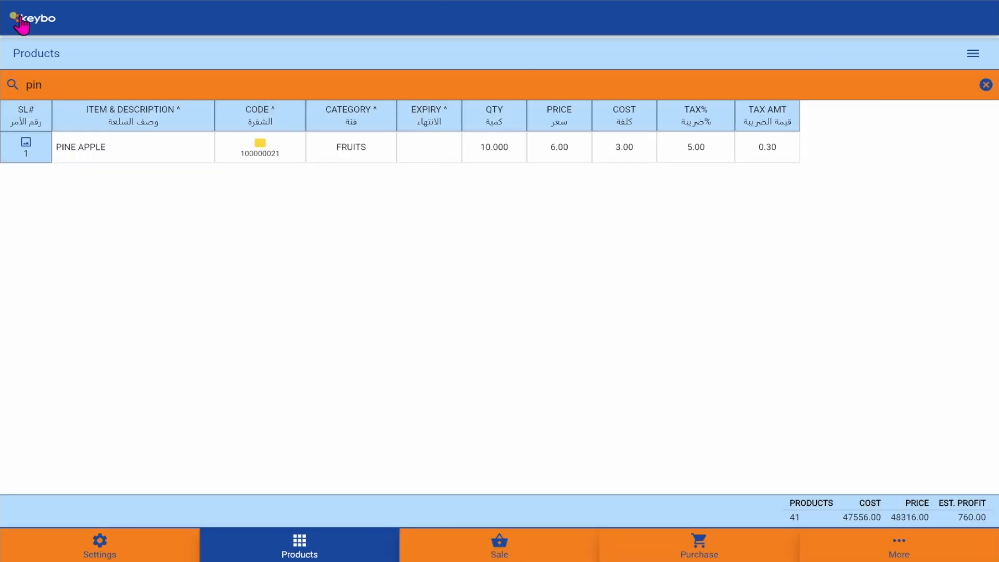
left_click(974, 49)
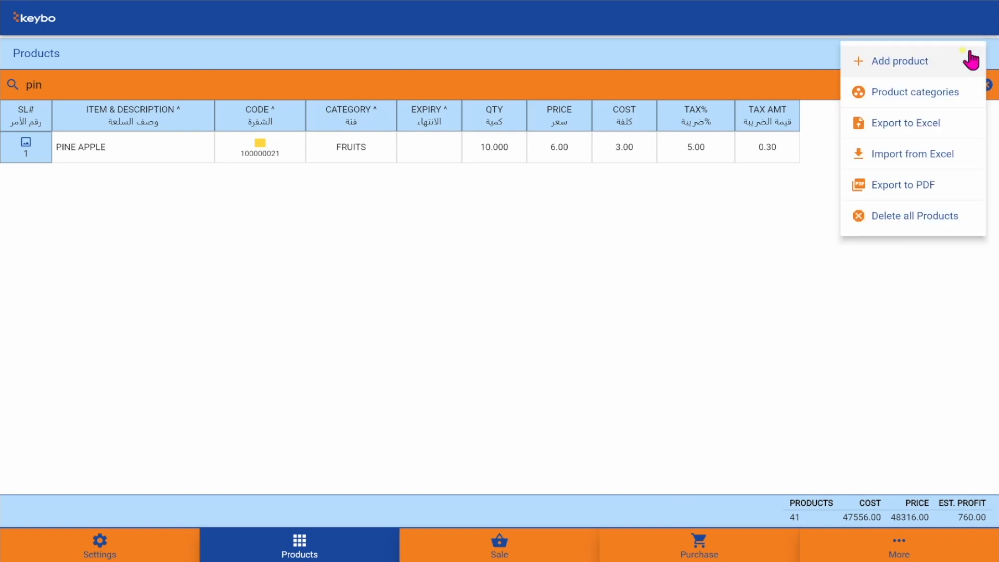
- Export the product list to an .xlsx file and check the PINE APPLE row at price 6.00
left_click(927, 128)
left_click(297, 264)
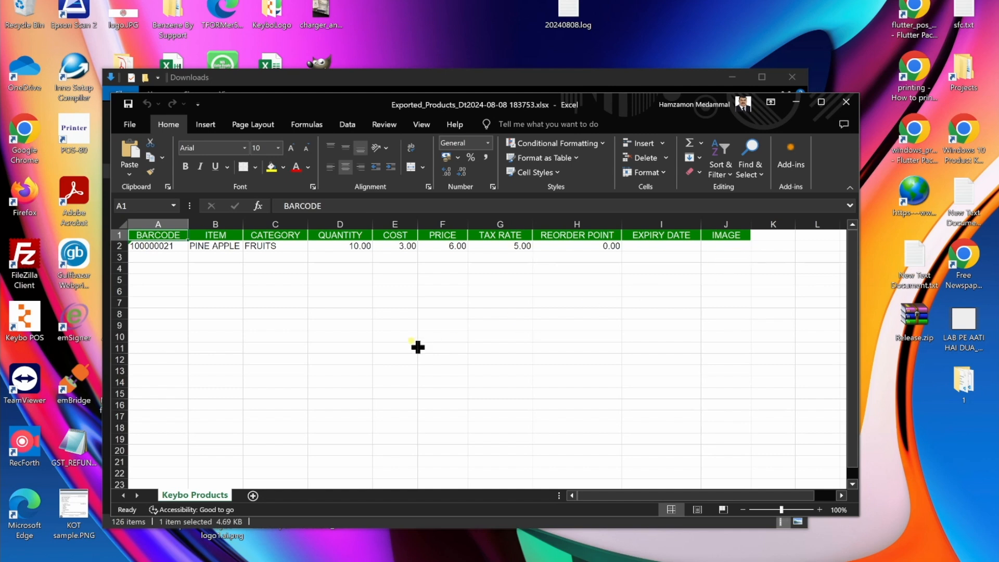
left_click(725, 238)
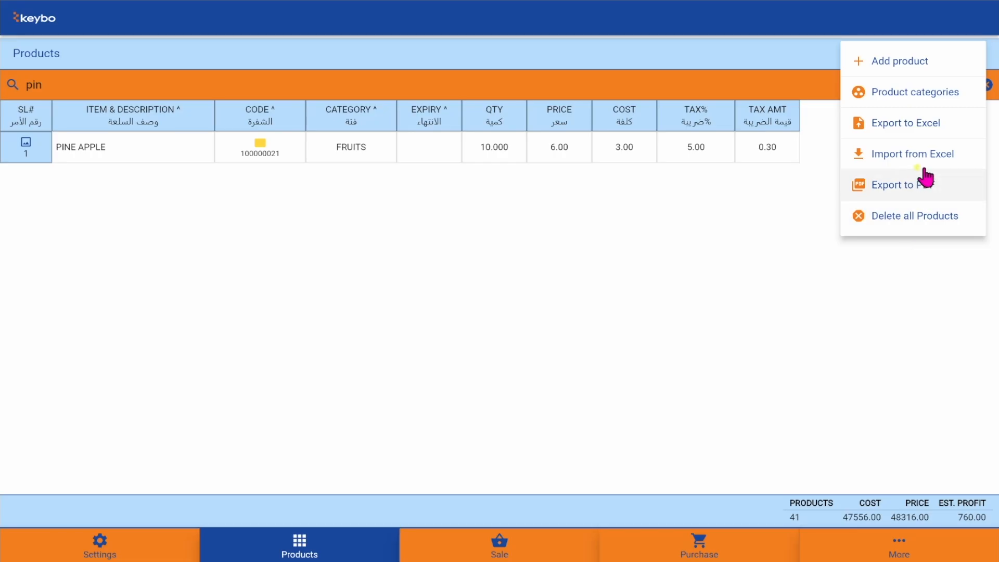
- Import the Exported_Products spreadsheet, which reports 0 products imported and 1 already in stock
left_click(930, 155)
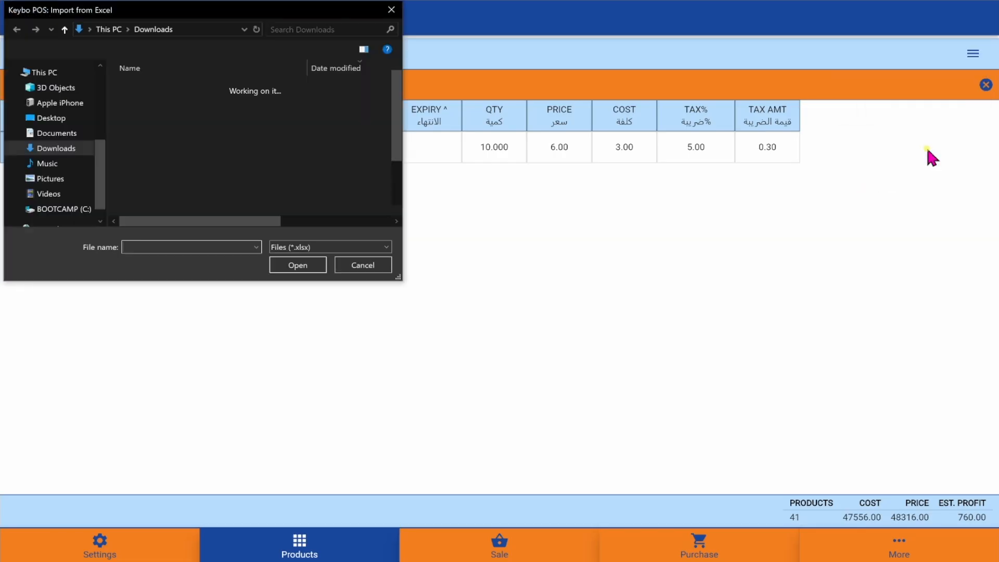
left_click(211, 105)
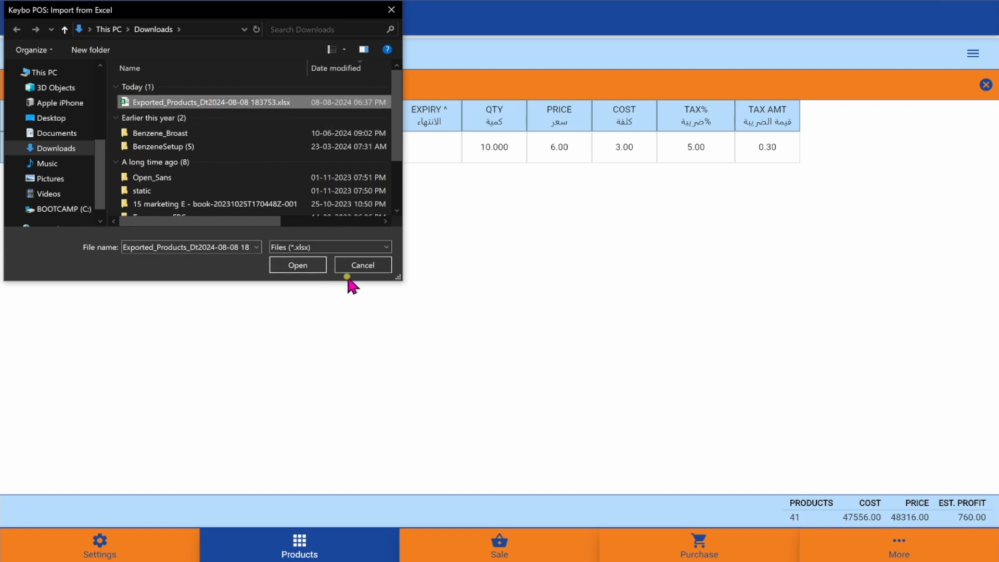
left_click(299, 265)
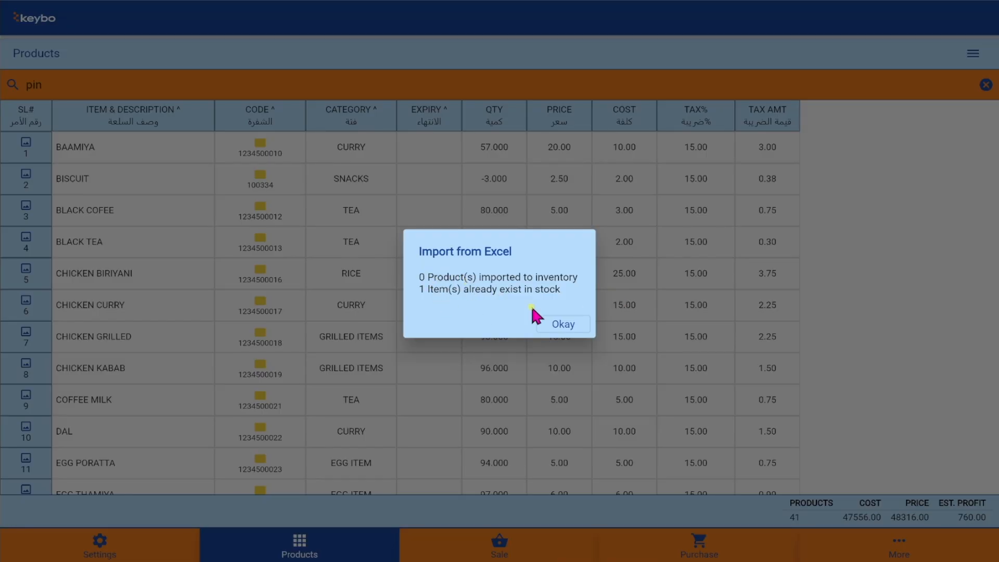
left_click(555, 324)
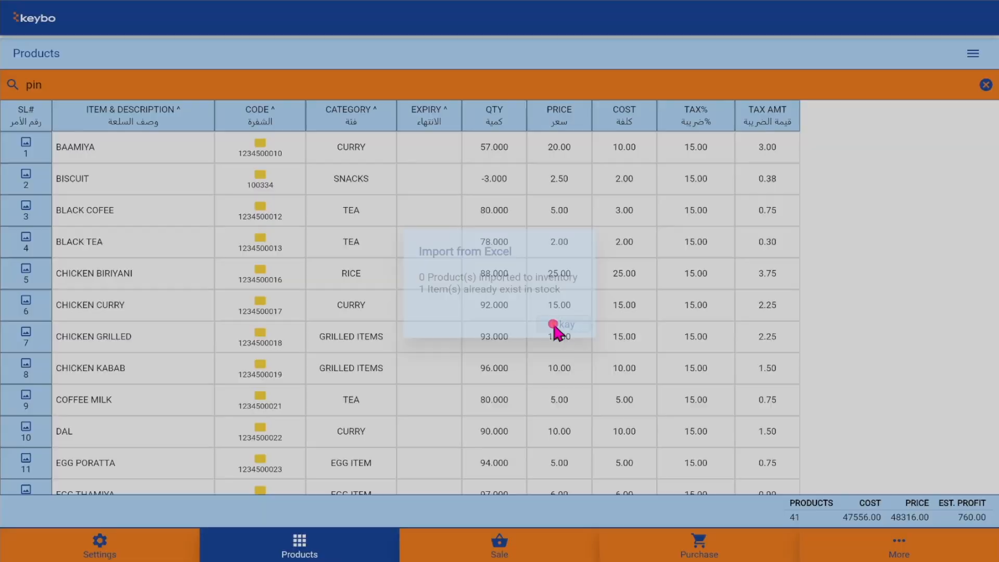
left_click(973, 53)
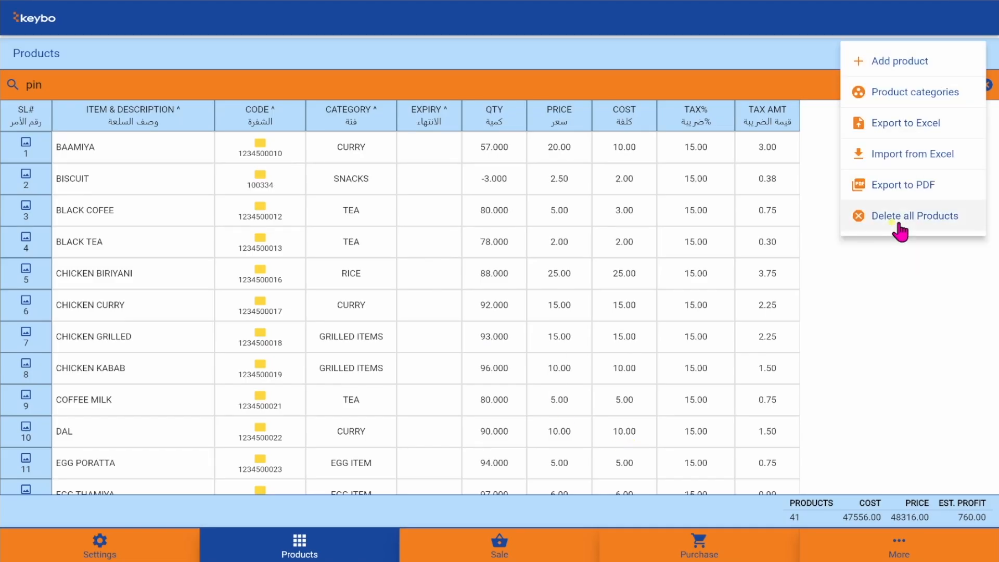
- Start Delete all Products, then cancel at the admin password prompt
left_click(898, 223)
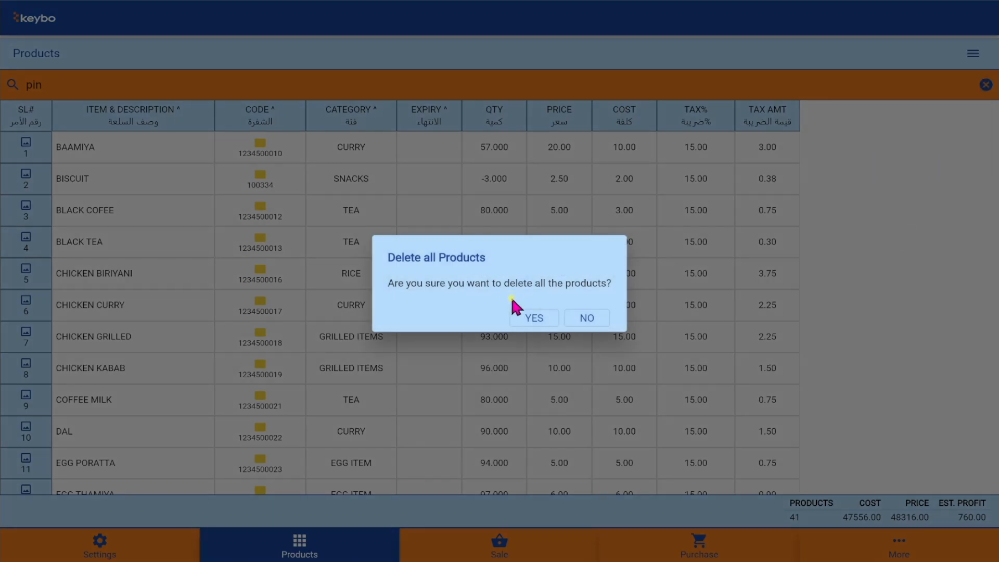
left_click(527, 321)
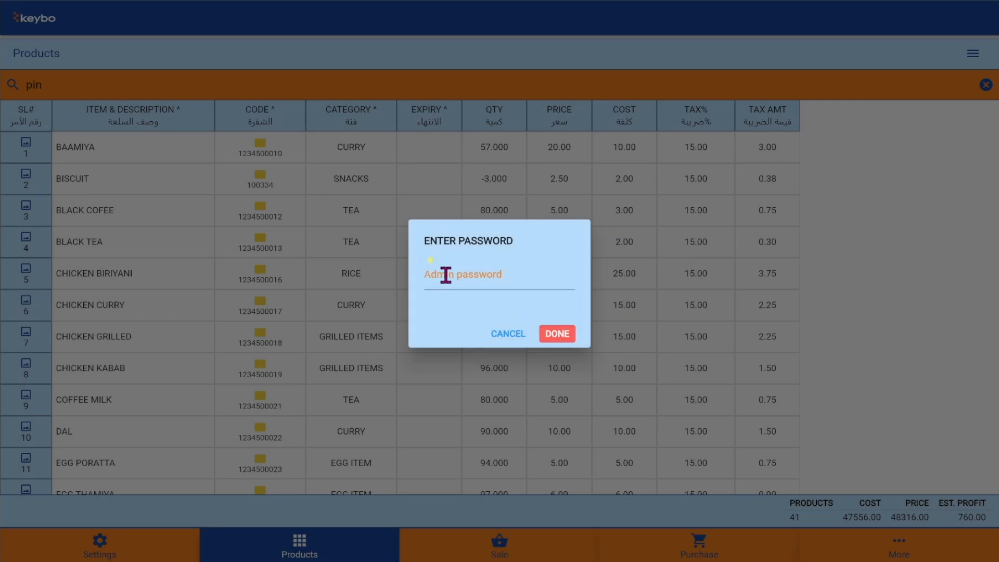
left_click(447, 274)
left_click(501, 334)
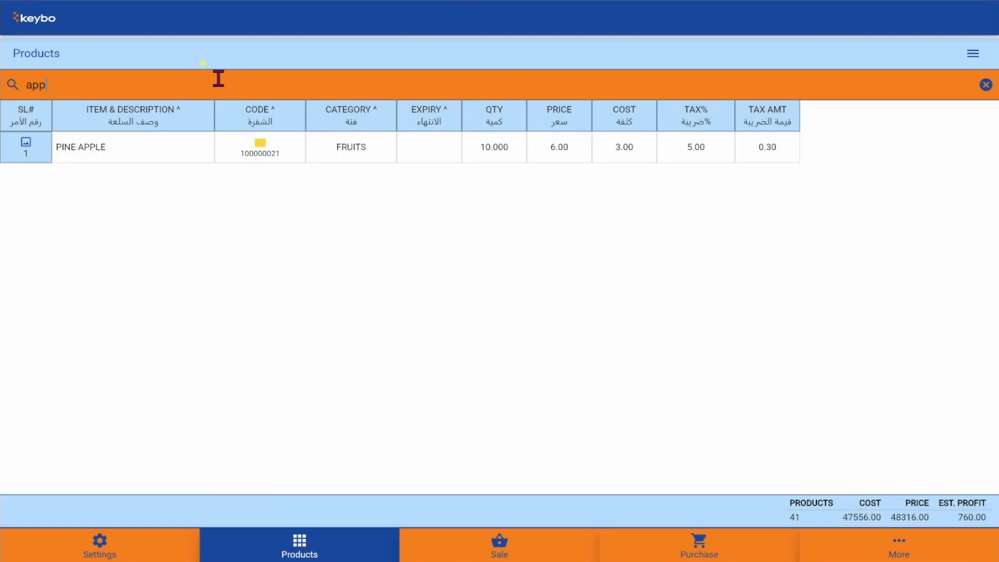
- Delete the PINE APPLE product, authorising it with the admin password
left_click(14, 149)
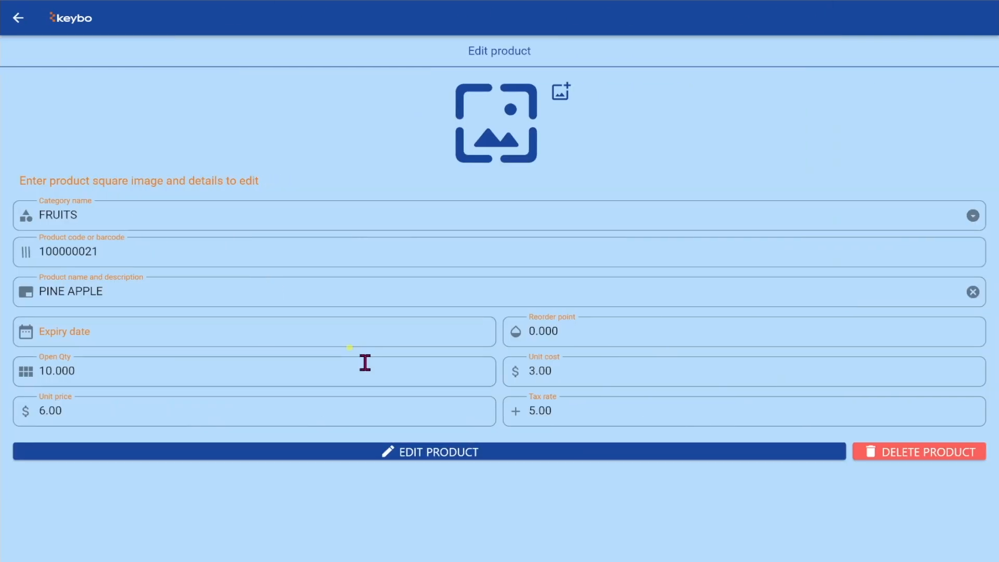
left_click(898, 456)
left_click(527, 317)
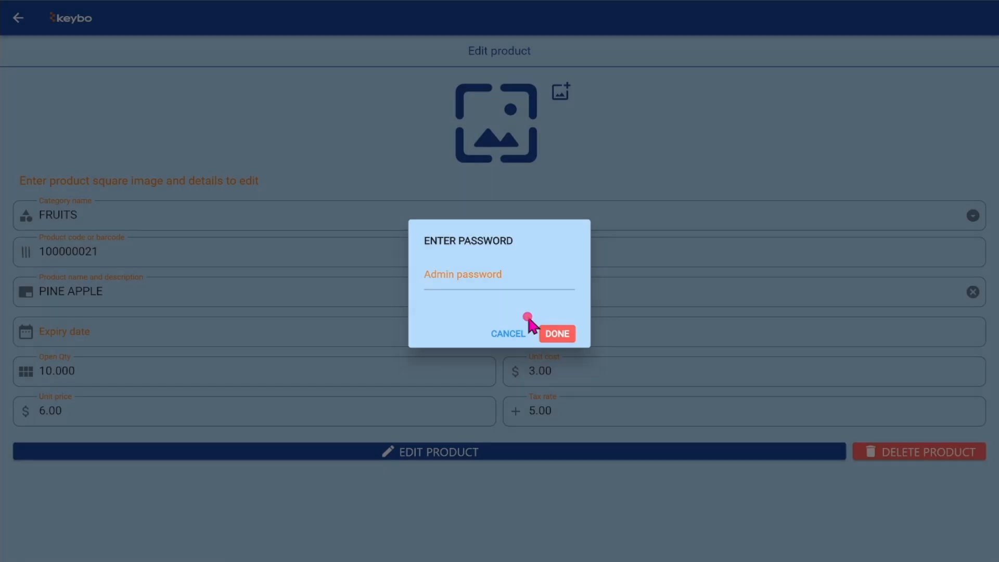
left_click(498, 269)
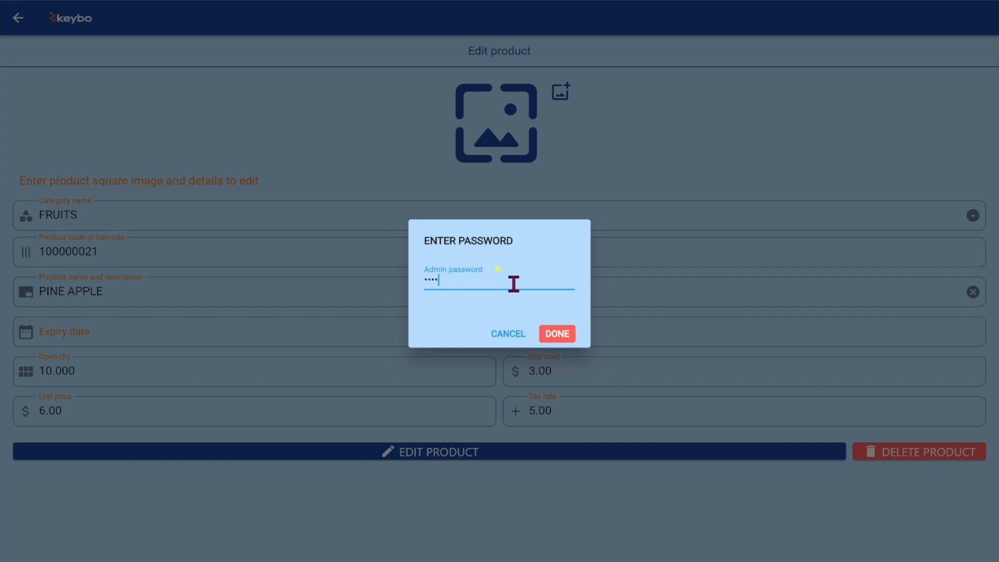
left_click(557, 334)
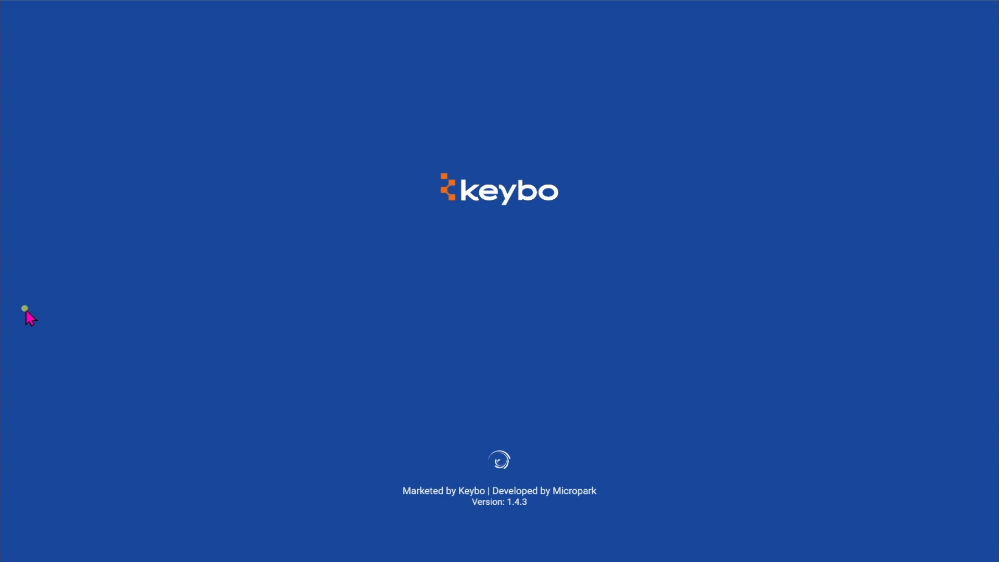
- Start a purchase from the listed supplier, dated 2024-08-08, with invoice number 100022
left_click(688, 554)
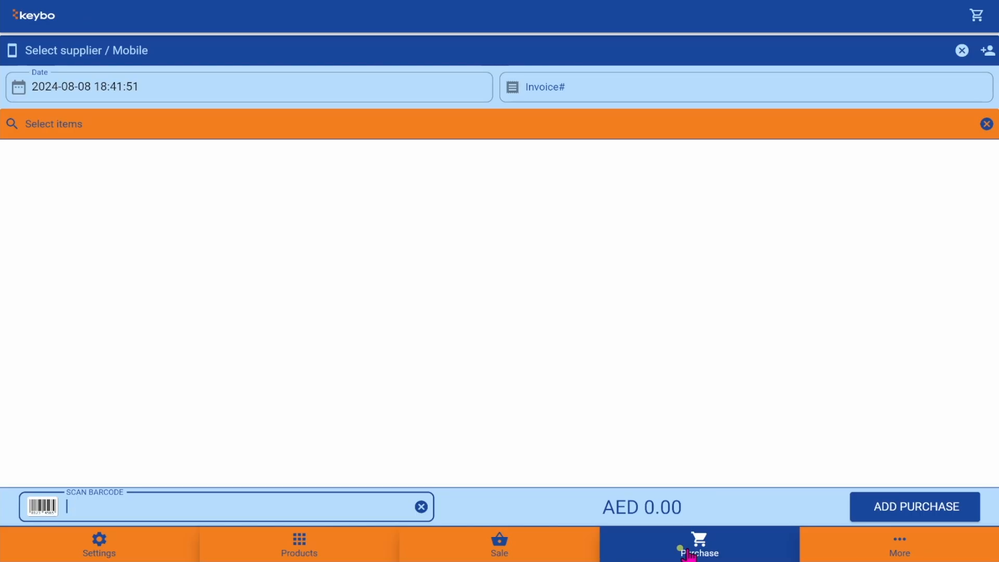
left_click(397, 49)
left_click(372, 92)
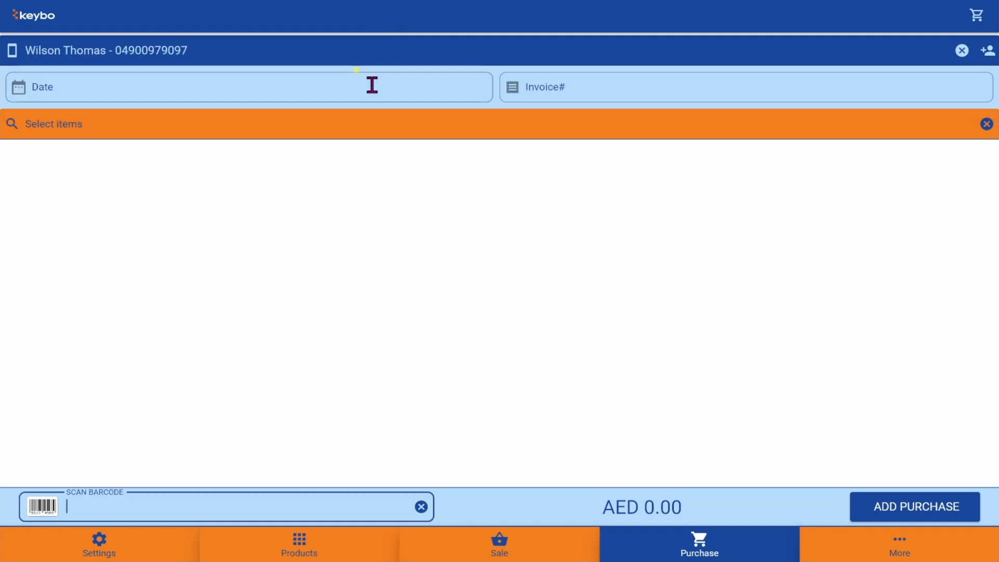
left_click(388, 92)
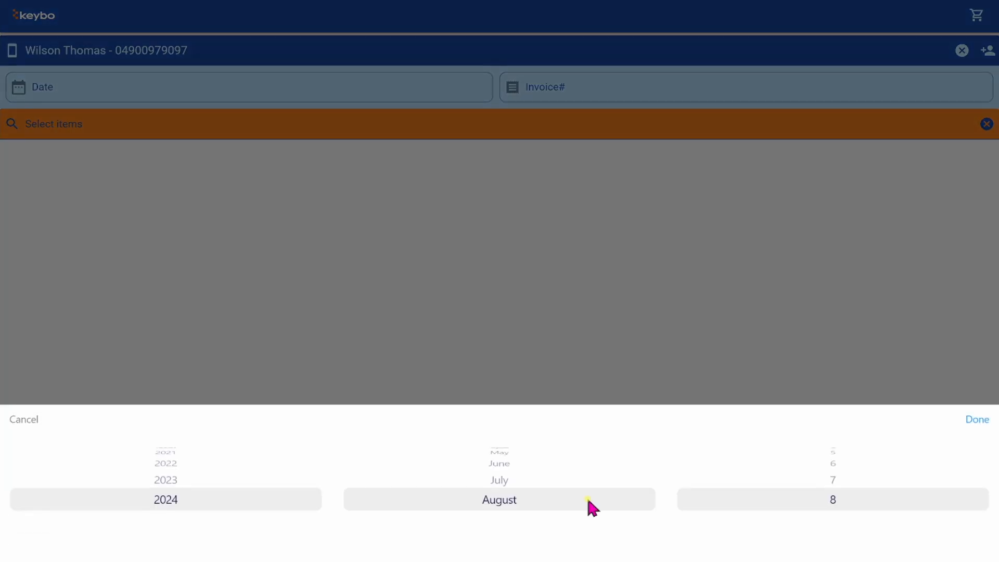
left_click(963, 418)
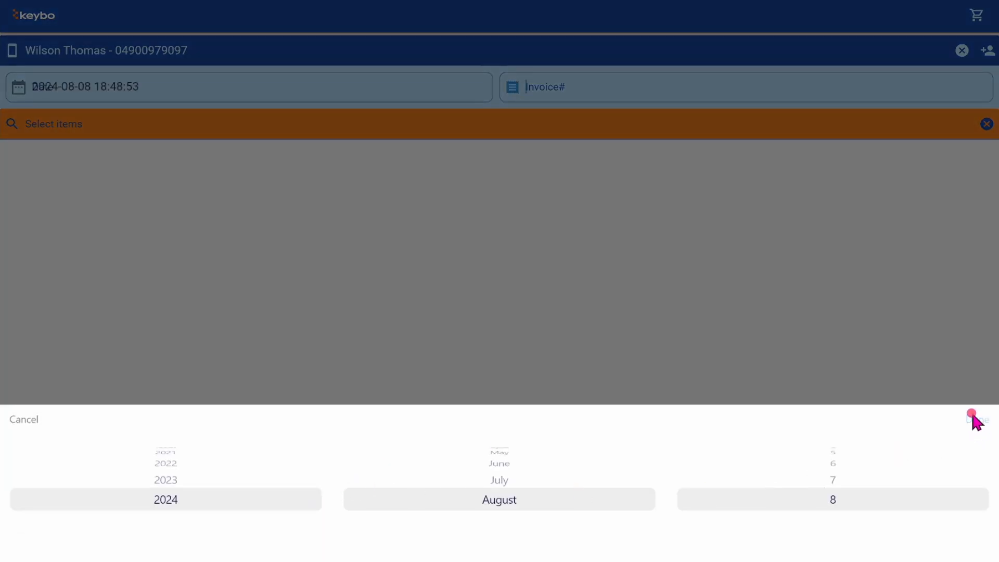
type("1")
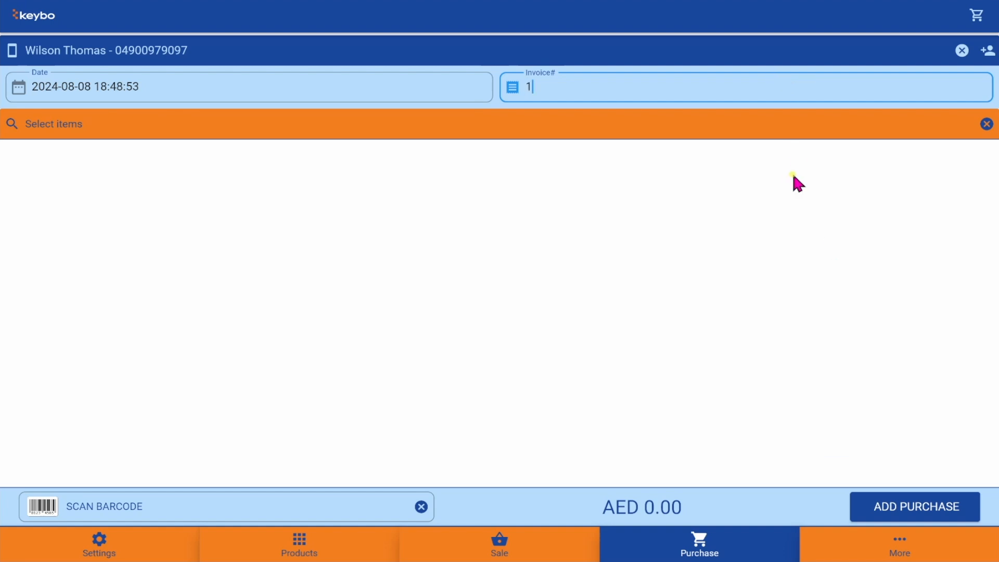
type("00022")
- Add BAAMIYA and BISCUIT to the purchase, leaving BAAMIYA at quantity 1
left_click(718, 127)
left_click(630, 156)
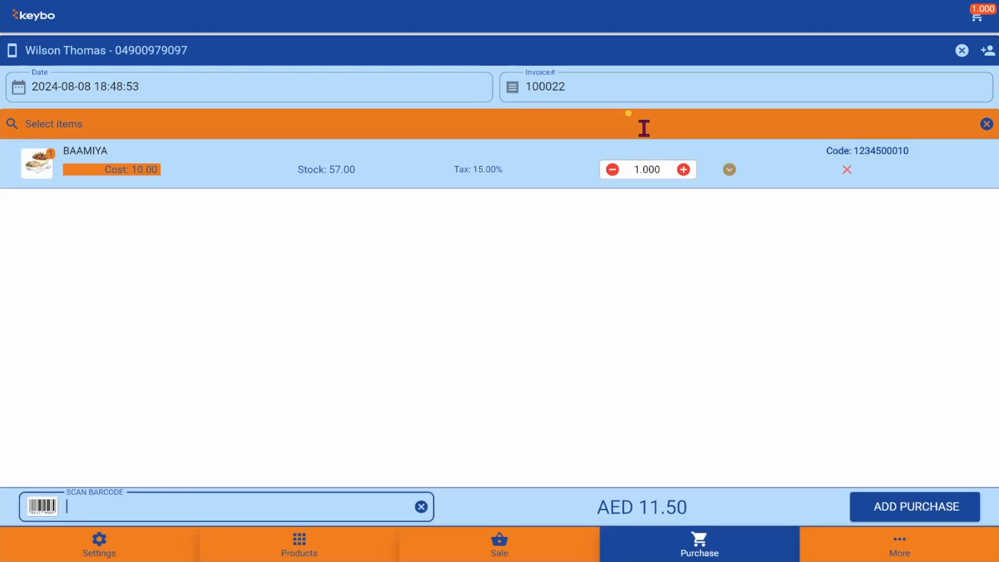
left_click(644, 128)
left_click(549, 211)
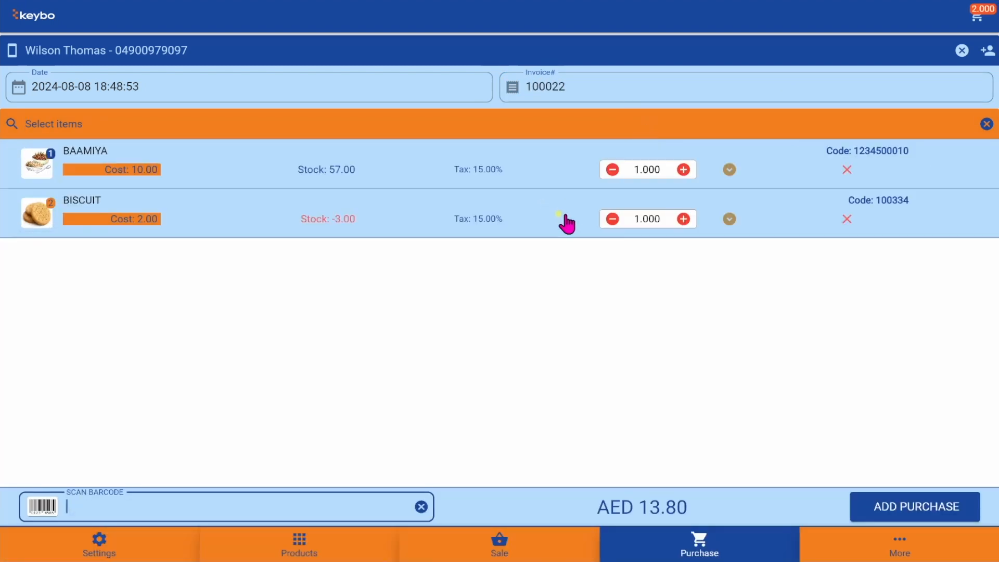
left_click(684, 170)
left_click(683, 169)
left_click(613, 169)
left_click(612, 170)
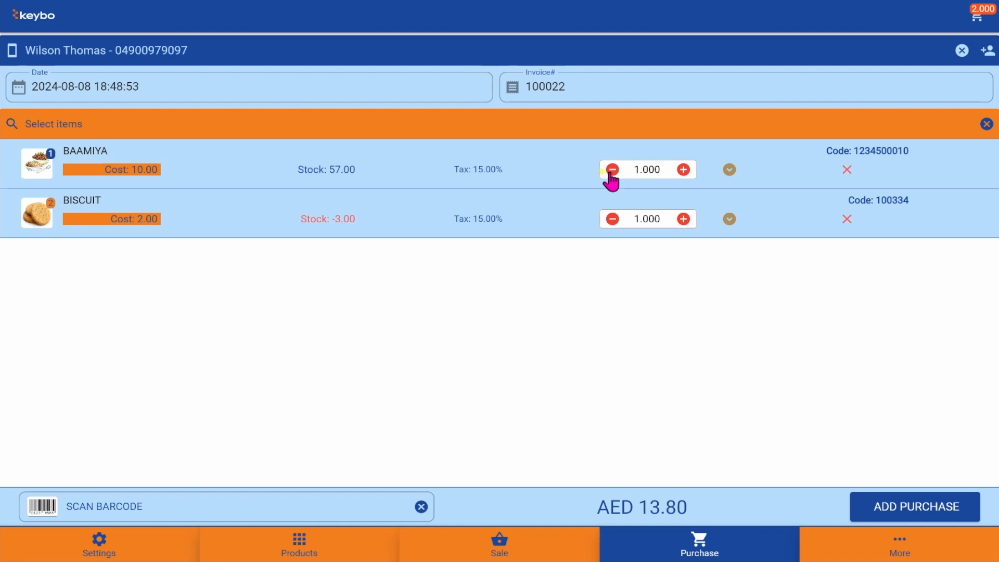
- Check out the purchase as a cash payment of AED 13.80 and go to More
left_click(878, 507)
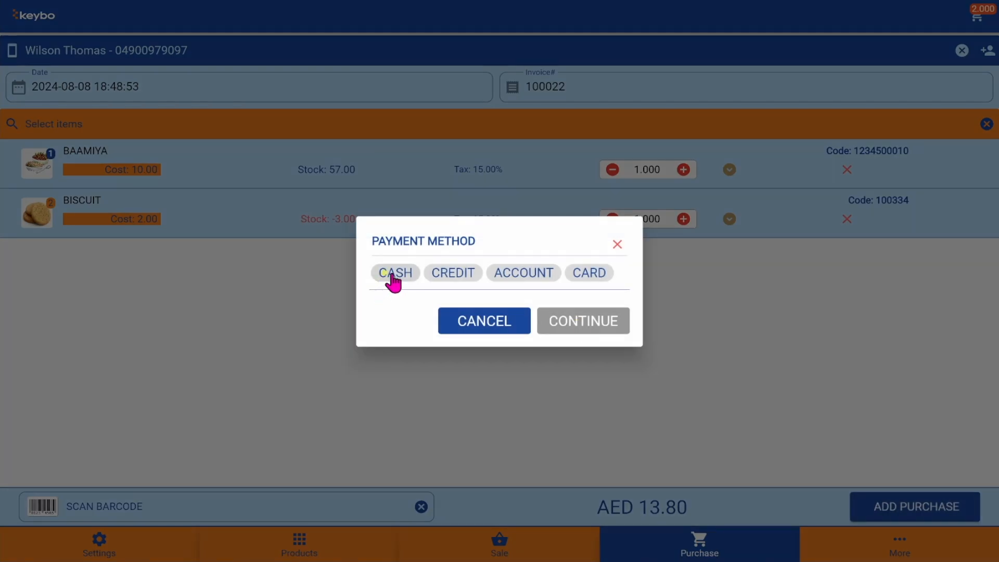
left_click(393, 276)
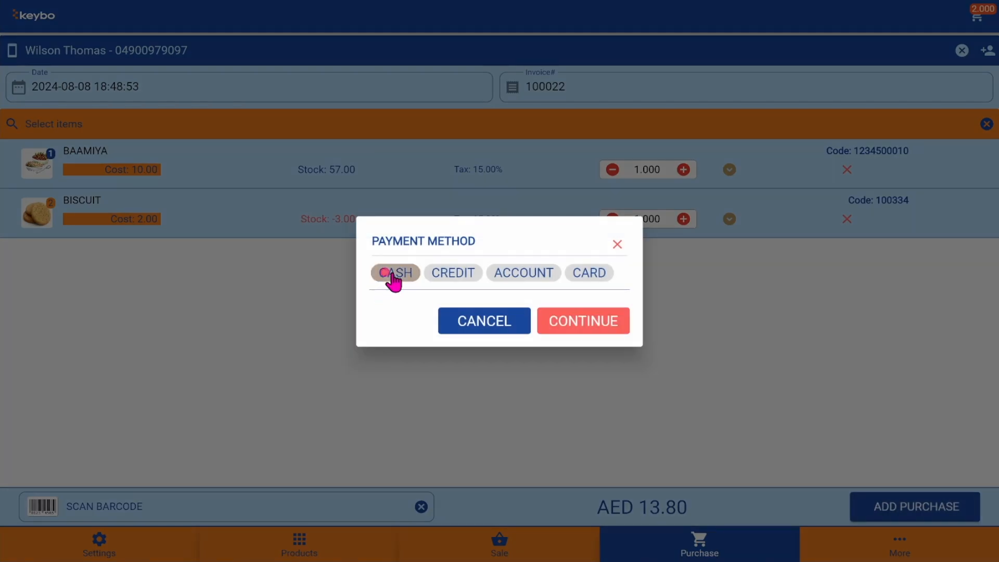
left_click(598, 323)
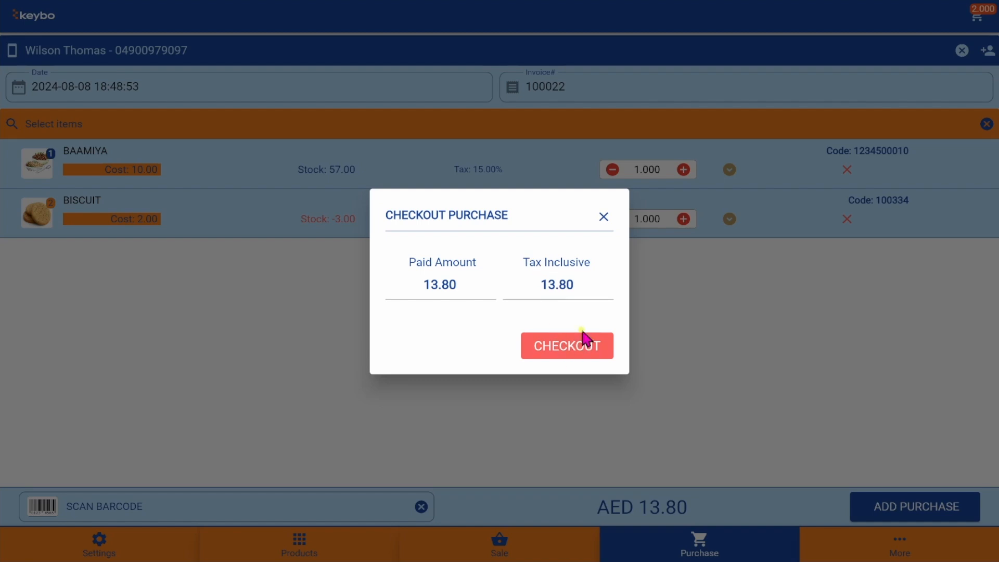
left_click(562, 345)
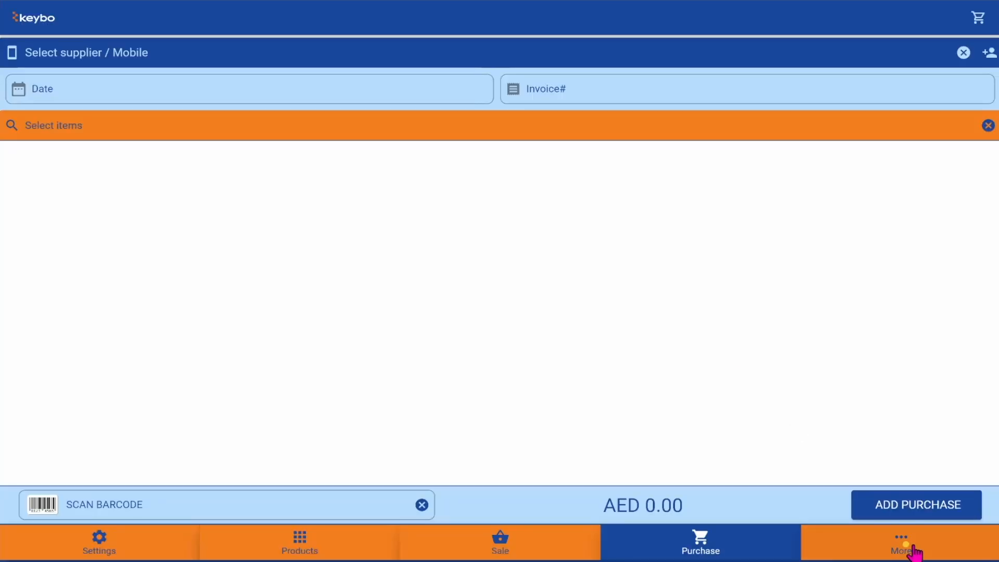
left_click(908, 546)
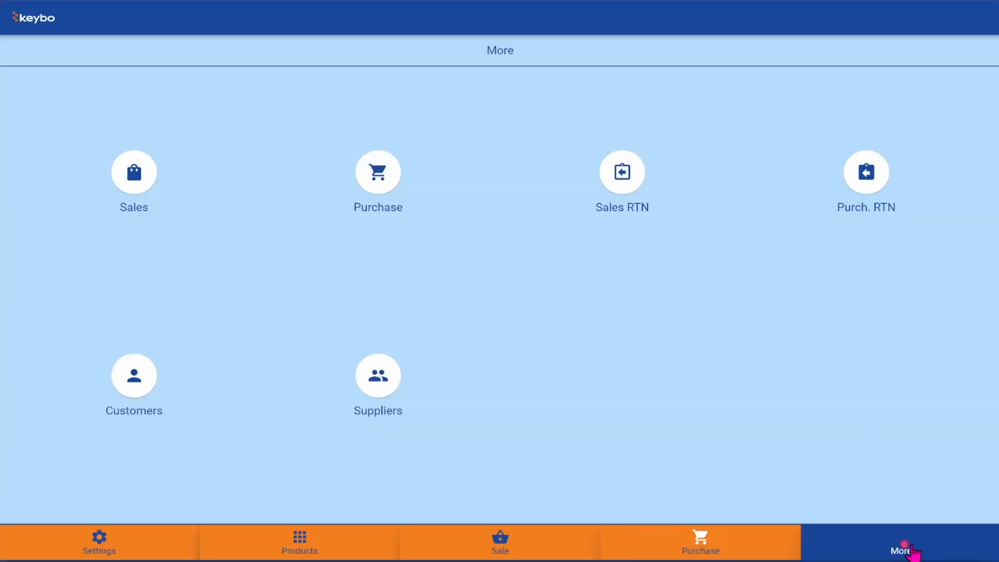
- Open the Sold Items report and try each period filter, from current shift to all-time
left_click(147, 177)
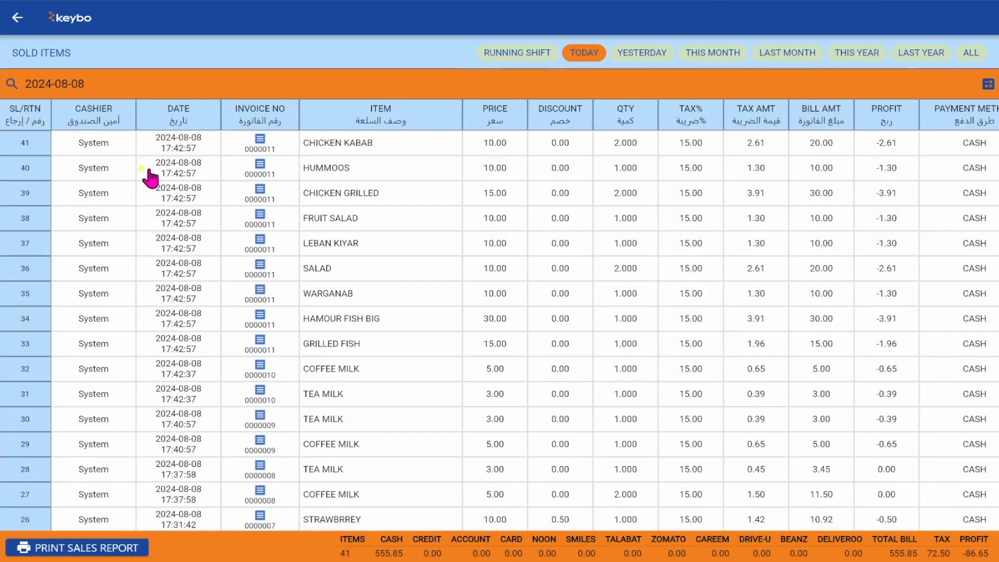
scroll(658, 368, "down", 5)
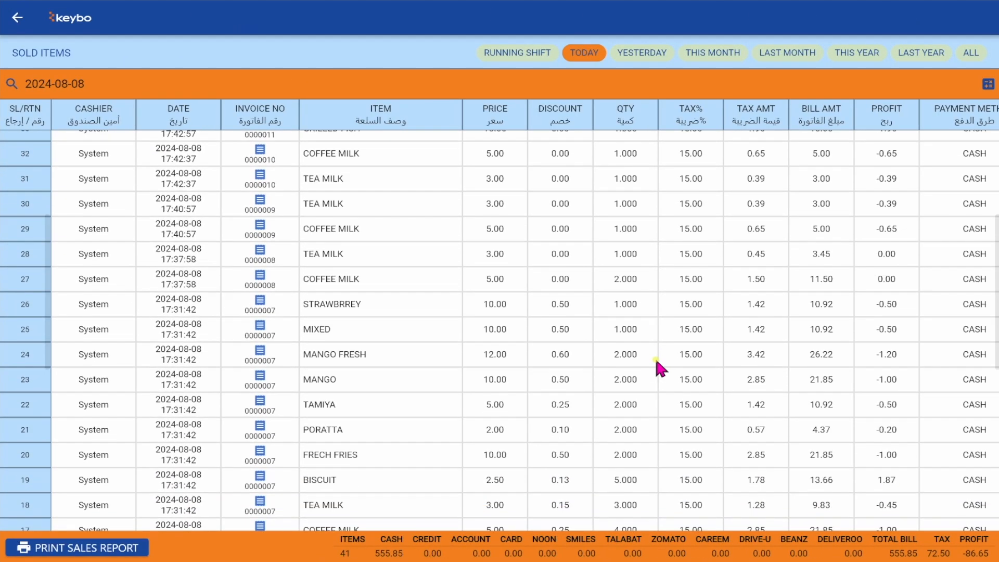
scroll(656, 365, "up", 5)
left_click(503, 55)
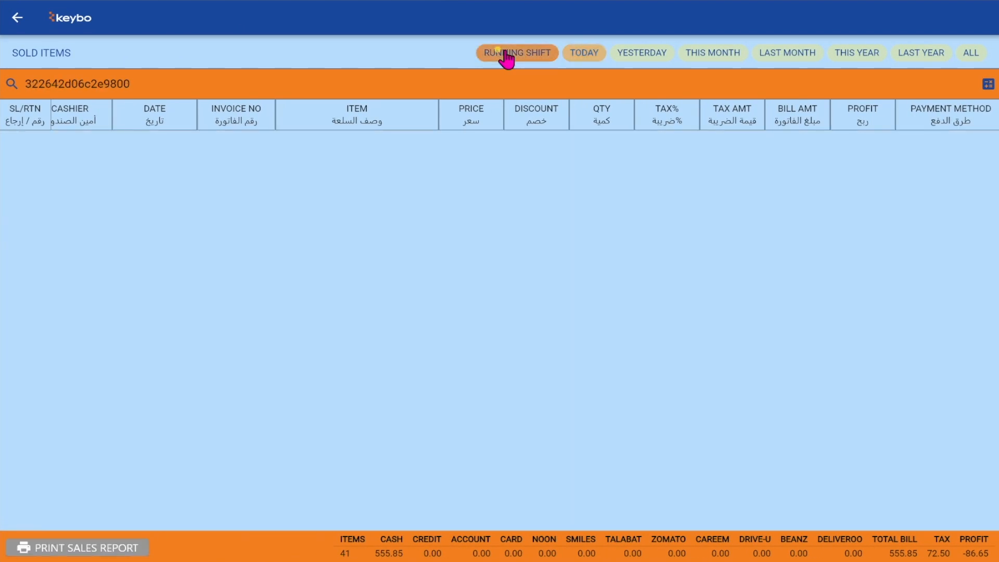
left_click(584, 54)
left_click(642, 52)
left_click(712, 53)
left_click(787, 52)
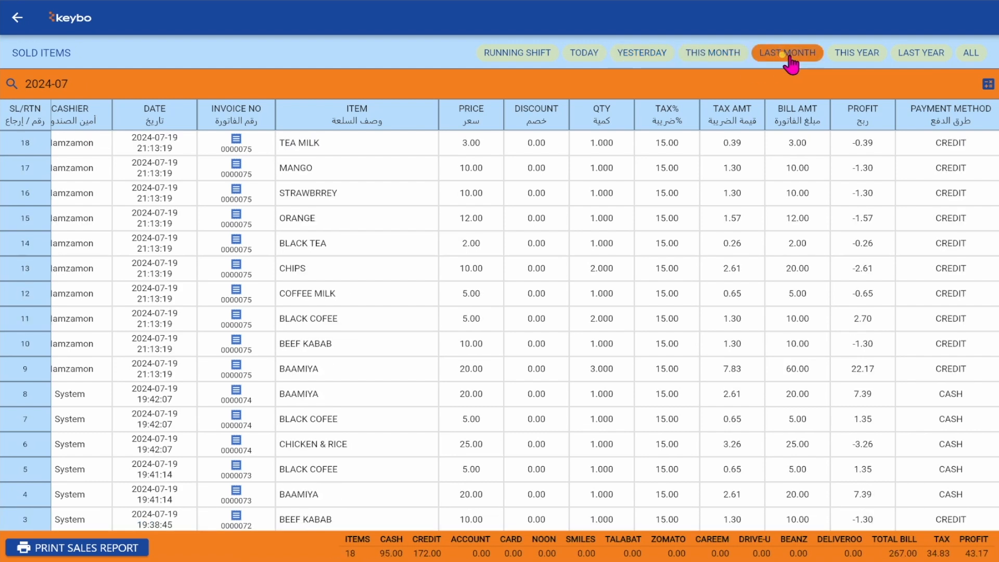
left_click(853, 54)
left_click(912, 55)
left_click(963, 55)
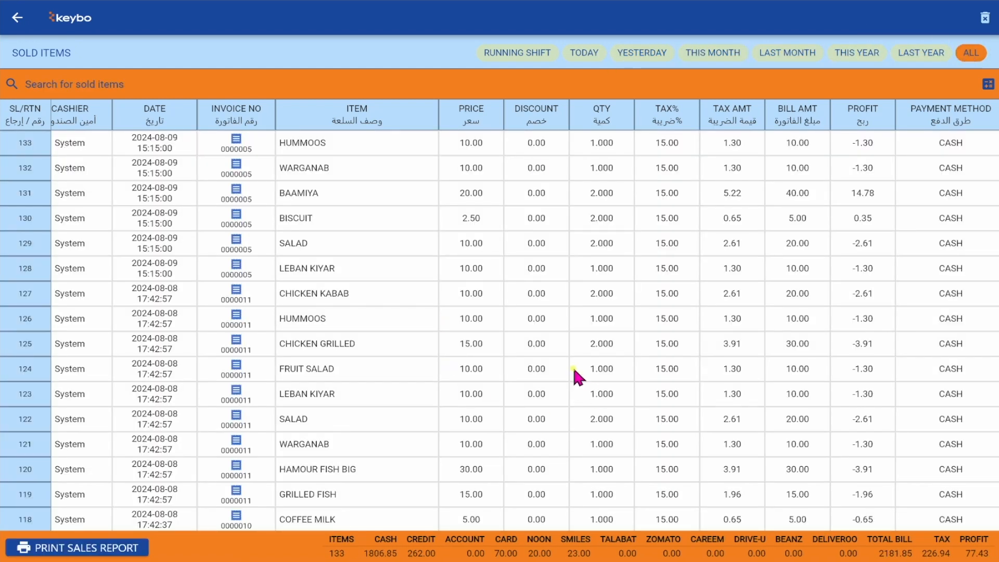
- Start deleting all sales records but cancel at the password prompt
left_click(985, 21)
left_click(537, 316)
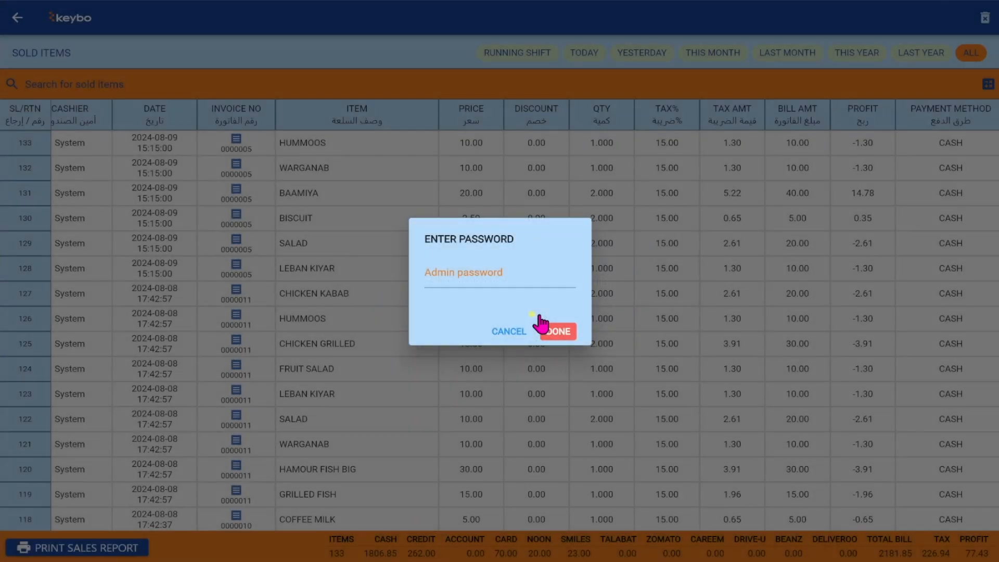
left_click(509, 337)
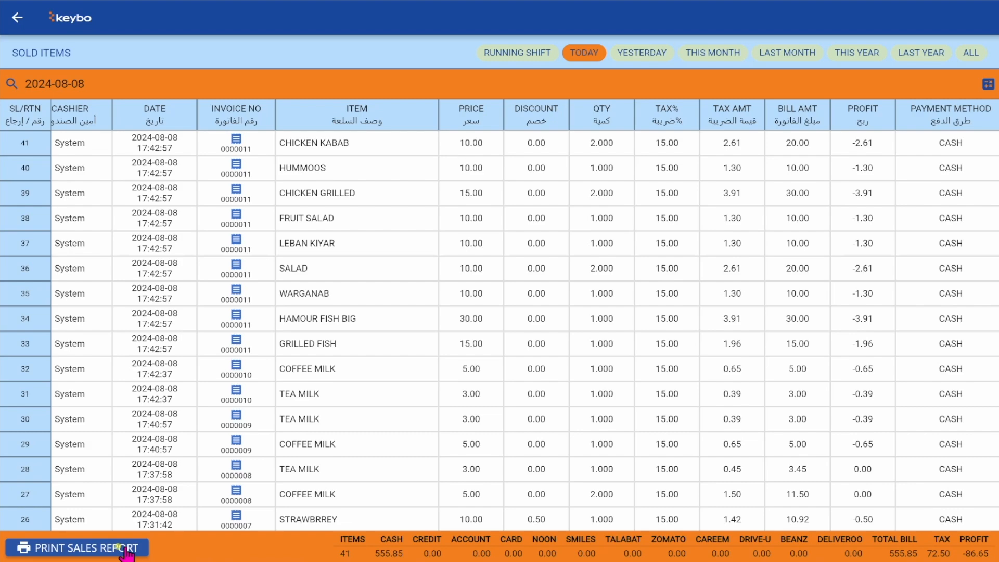
- Print the Total Sales 80mm slip with a 10.00 expense, then generate the Detailed PDF report
left_click(126, 553)
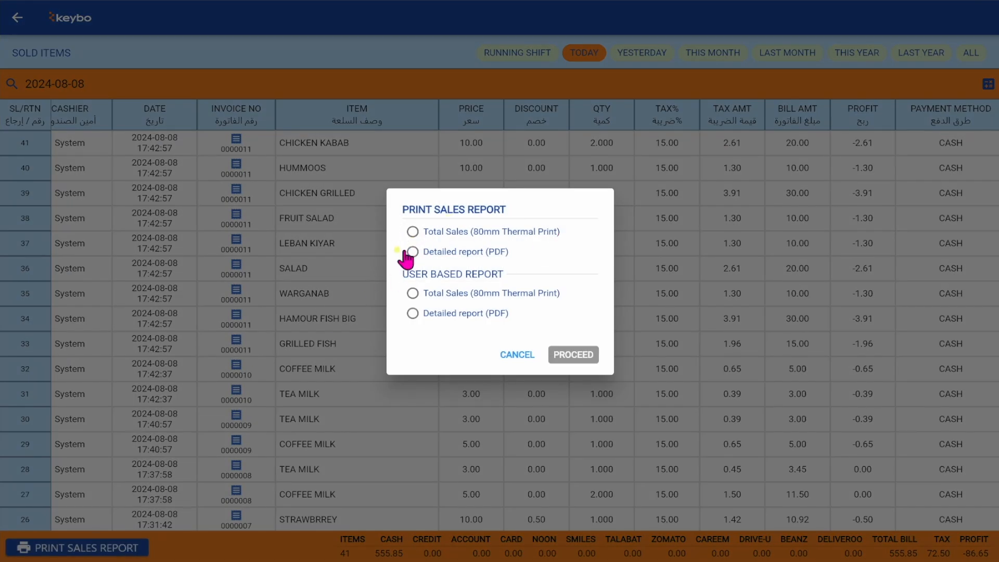
left_click(413, 232)
left_click(577, 356)
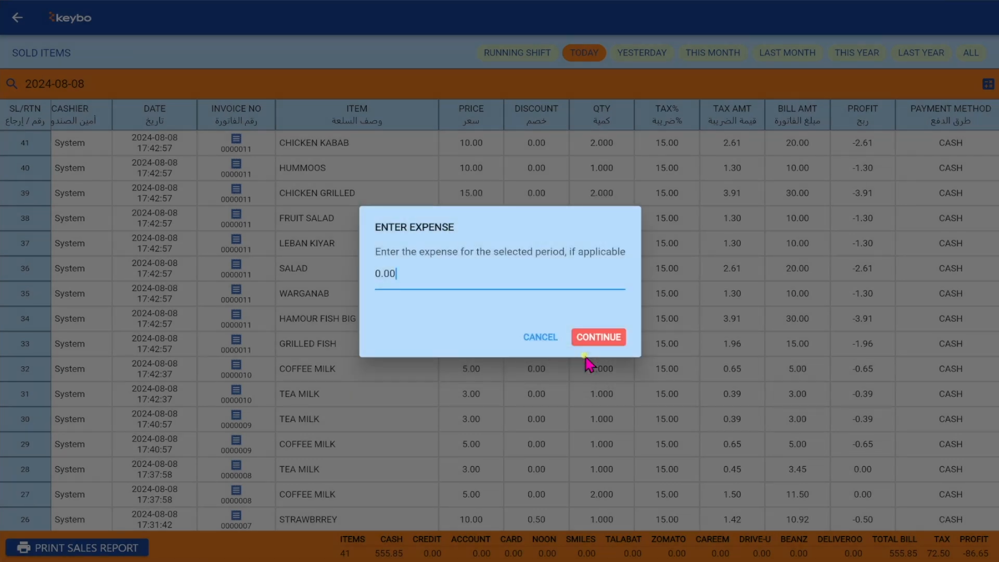
left_click_drag(422, 276, 374, 269)
type("10")
left_click(598, 341)
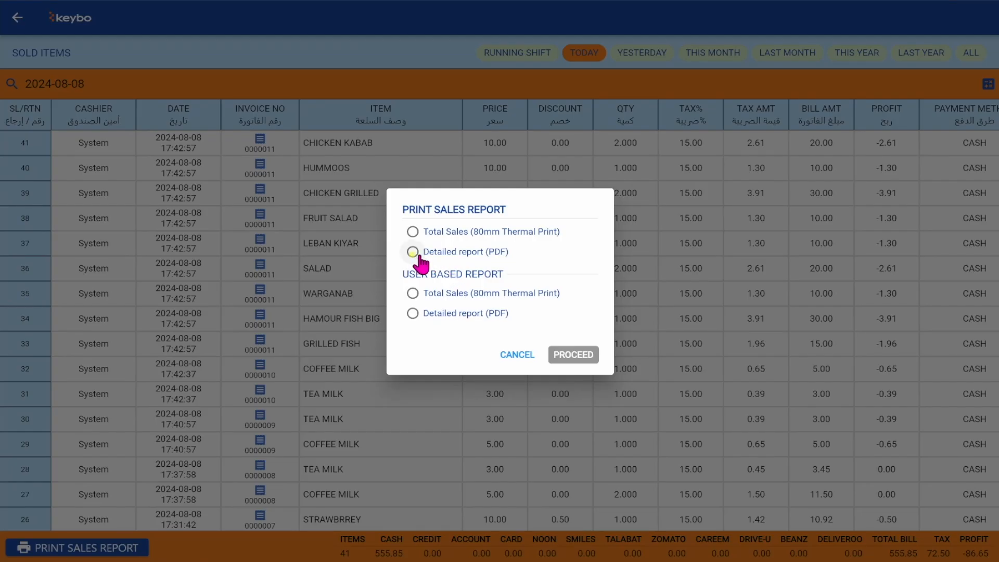
left_click(412, 252)
left_click(577, 355)
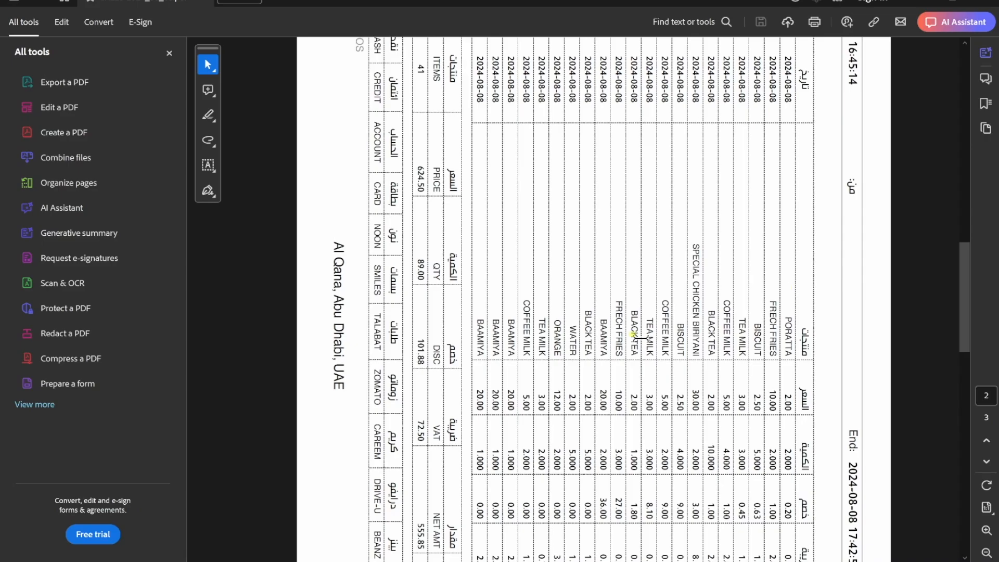
- Scroll through the three-page AL-SAFA DINE sales report PDF in Acrobat
scroll(640, 339, "down", 10)
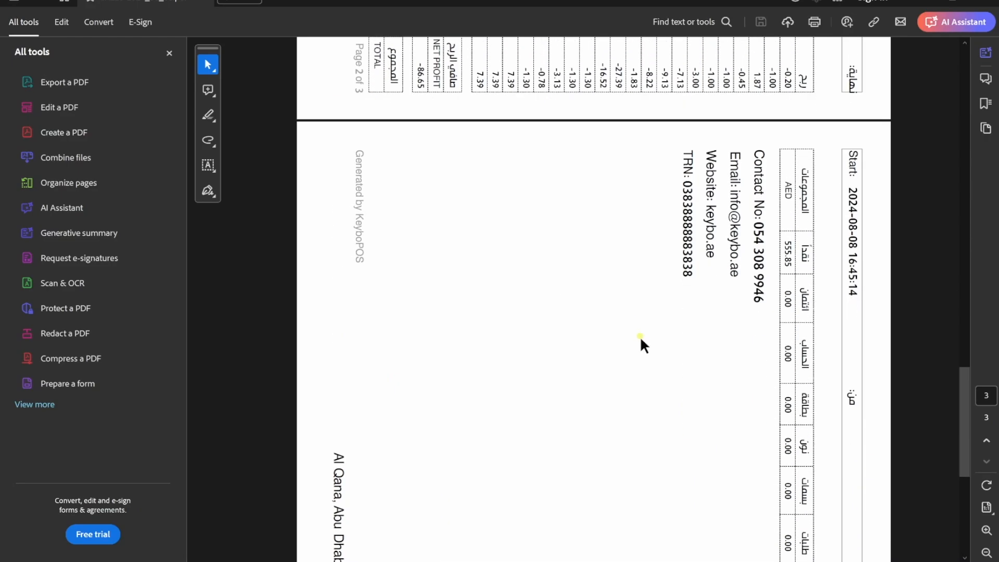
scroll(640, 336, "up", 5)
scroll(640, 336, "up", 10)
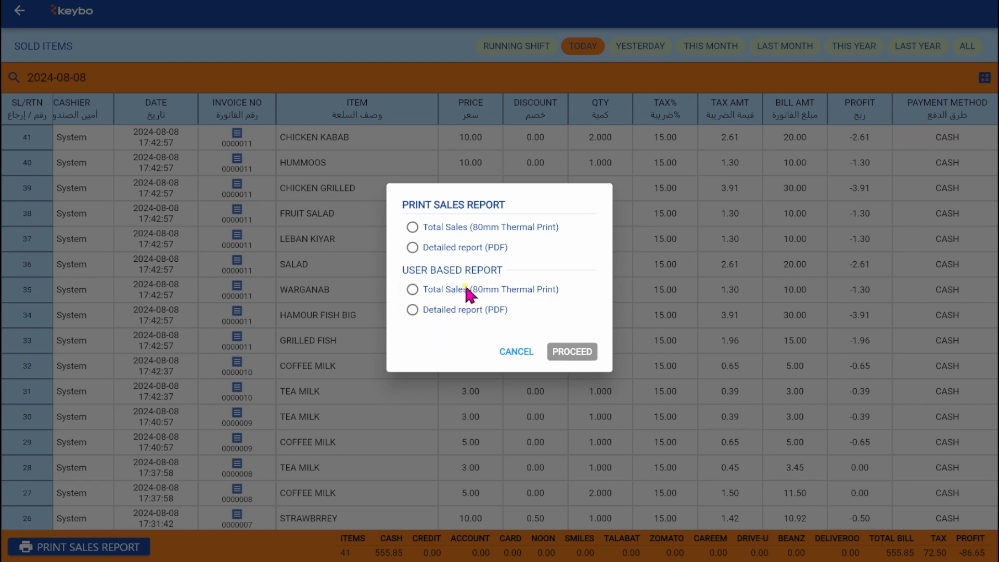
- Show invoice 0000011's items and export the invoice to PDF on A4 paper
left_click(412, 289)
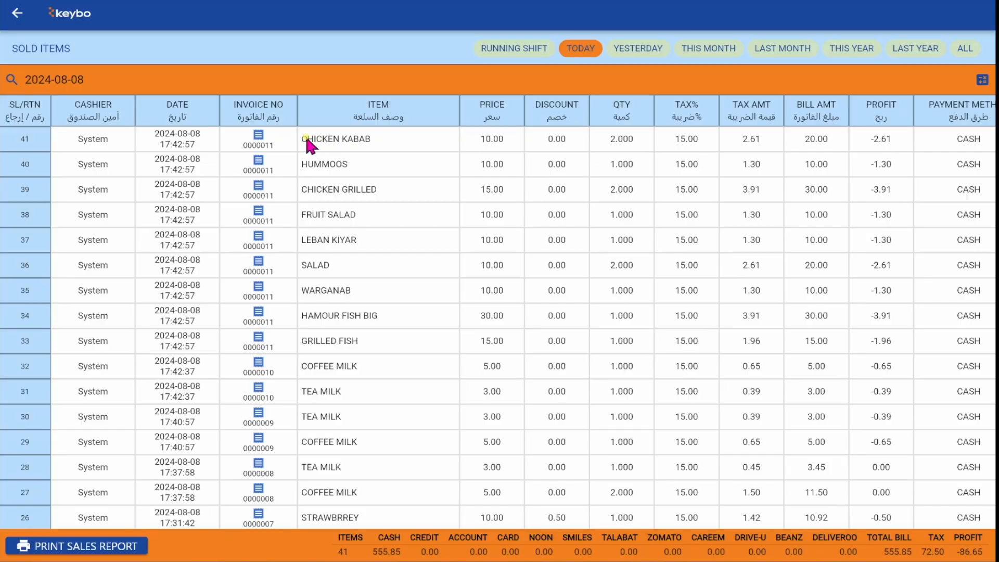
left_click(258, 139)
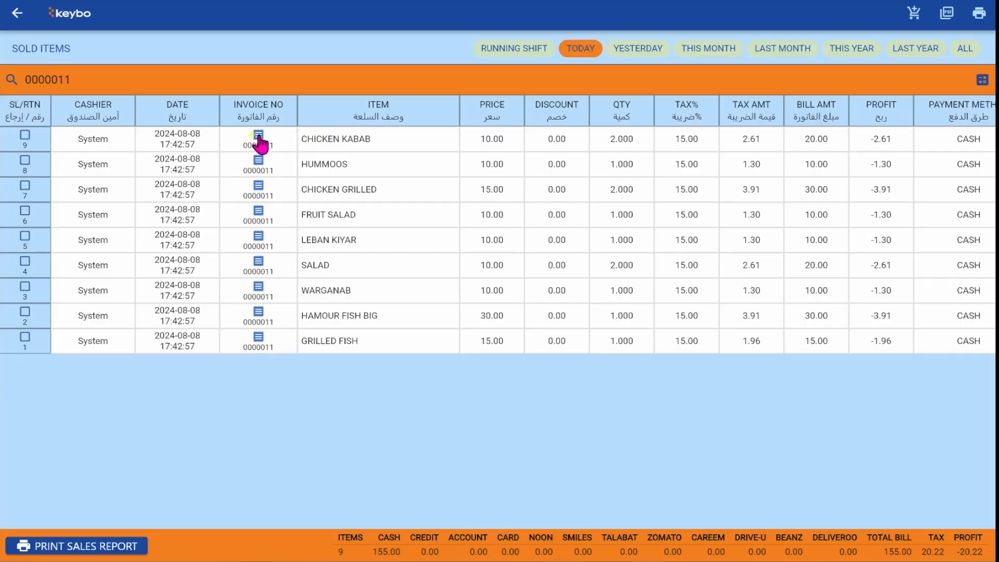
left_click(947, 13)
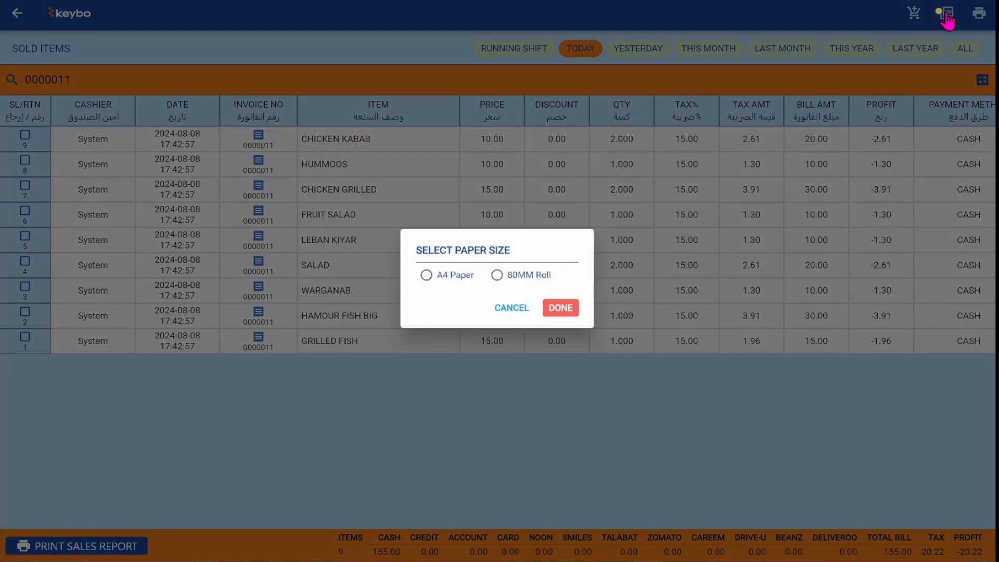
left_click(426, 276)
left_click(557, 308)
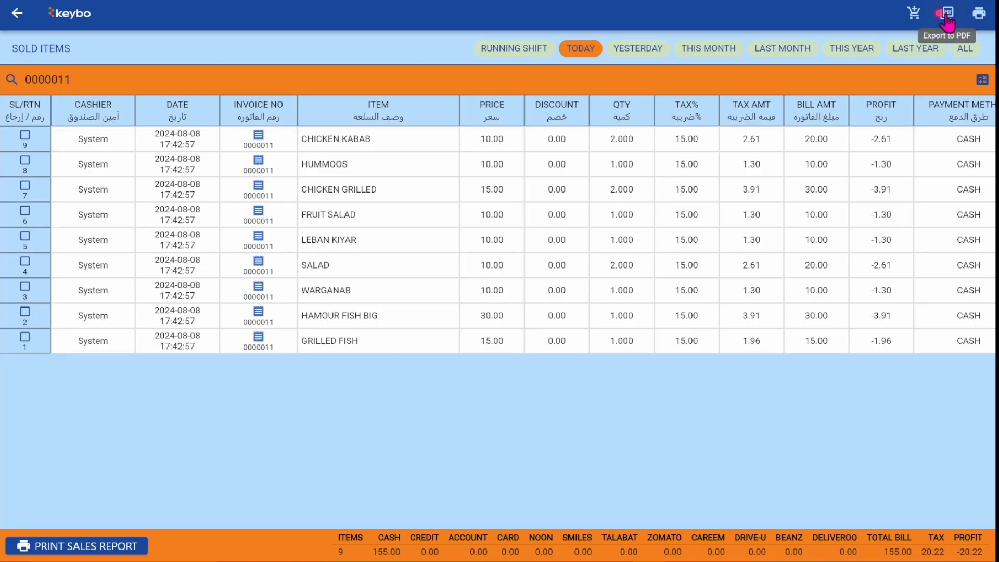
- Print the last invoice as an 80 mm roll receipt and leave the sold items report
left_click(978, 16)
left_click(497, 275)
left_click(558, 308)
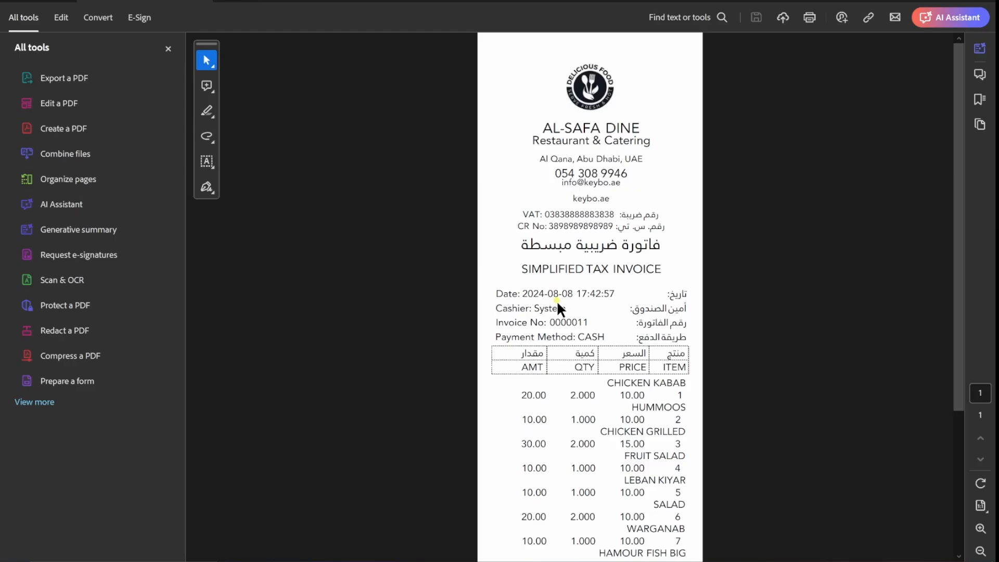
scroll(632, 388, "down", 5)
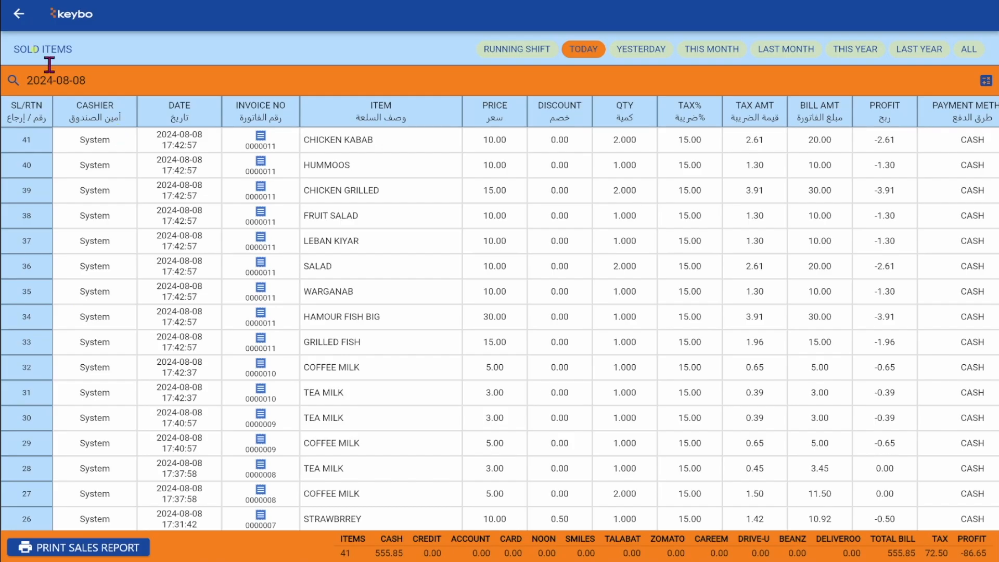
left_click(20, 22)
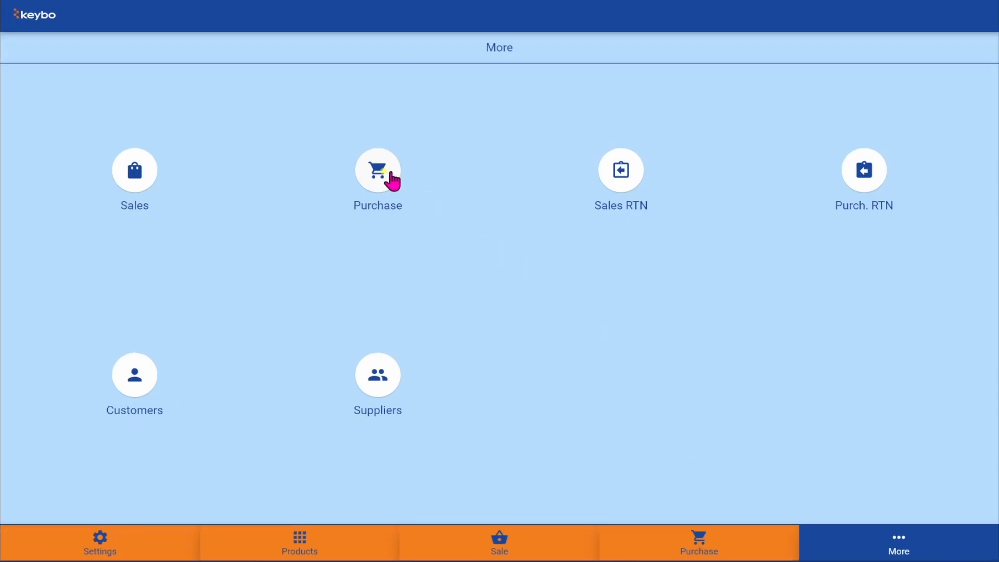
left_click(388, 181)
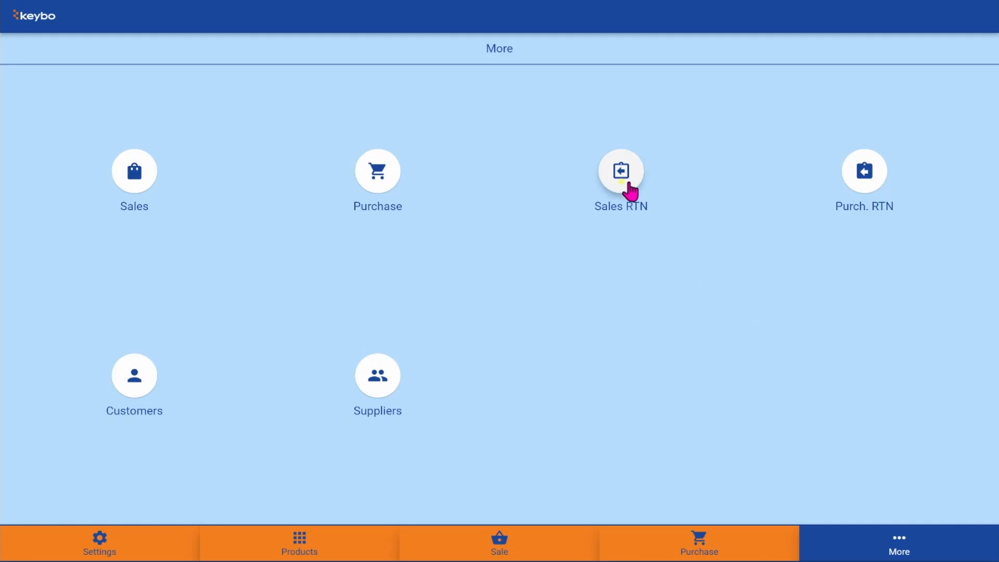
left_click(624, 175)
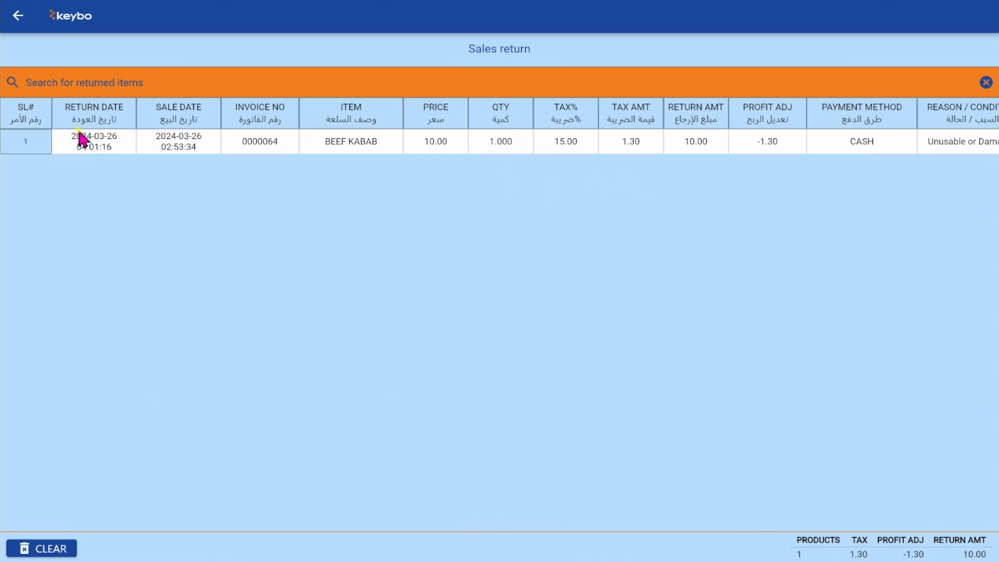
left_click(17, 15)
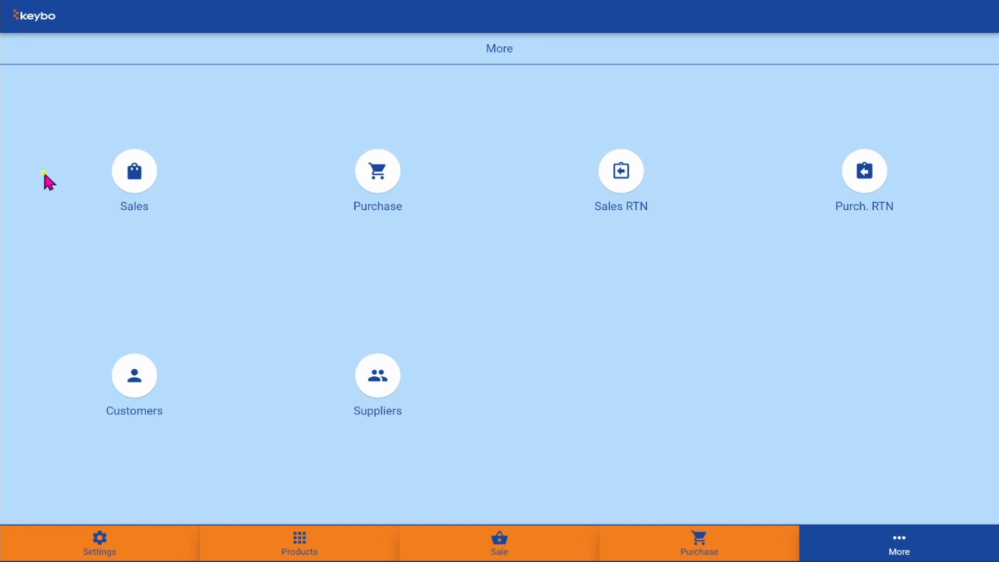
- Tick Coffee Milk and Tea Milk on invoice 0000010 and confirm their return
left_click(141, 179)
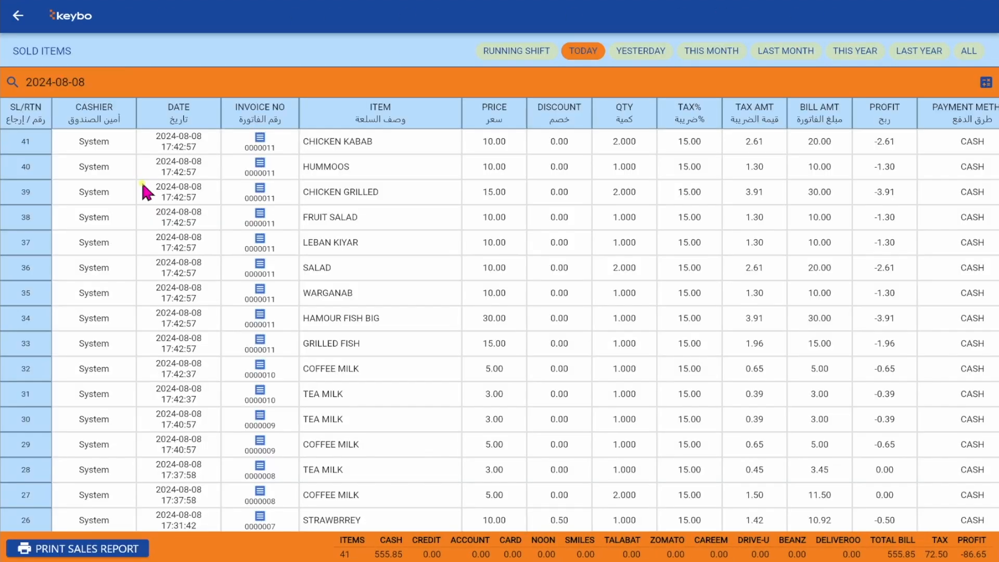
left_click(261, 374)
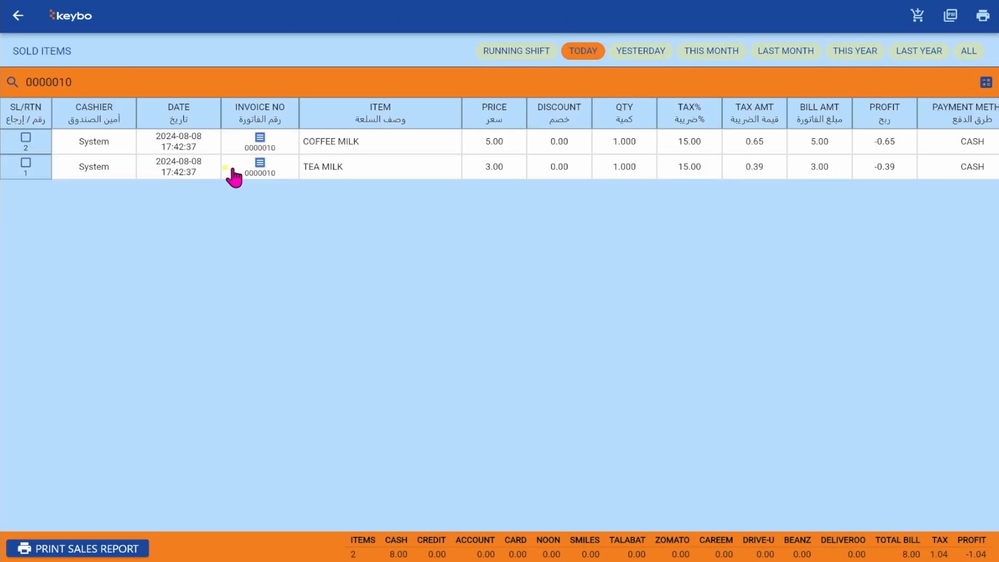
left_click(26, 137)
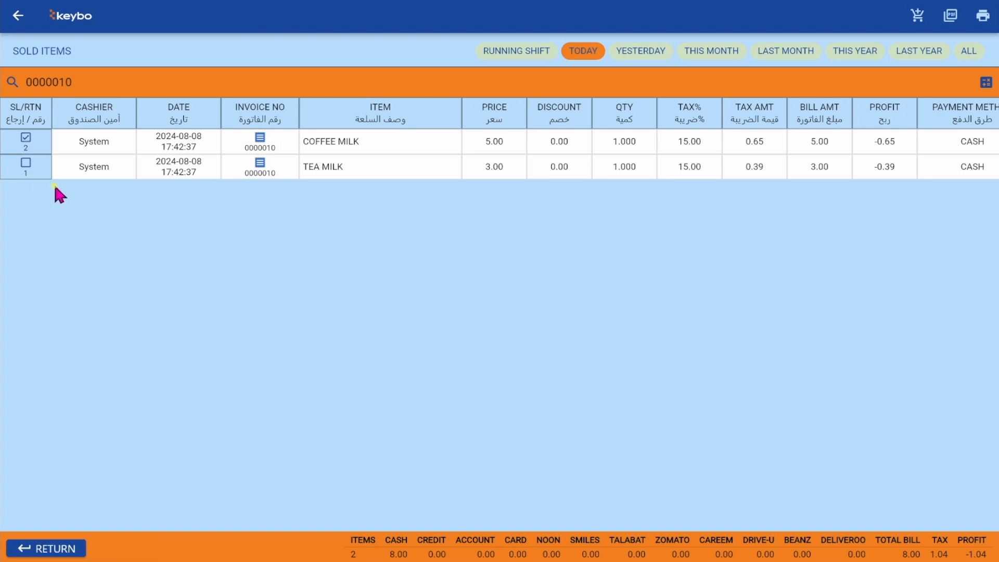
left_click(25, 163)
left_click(25, 163)
left_click(25, 138)
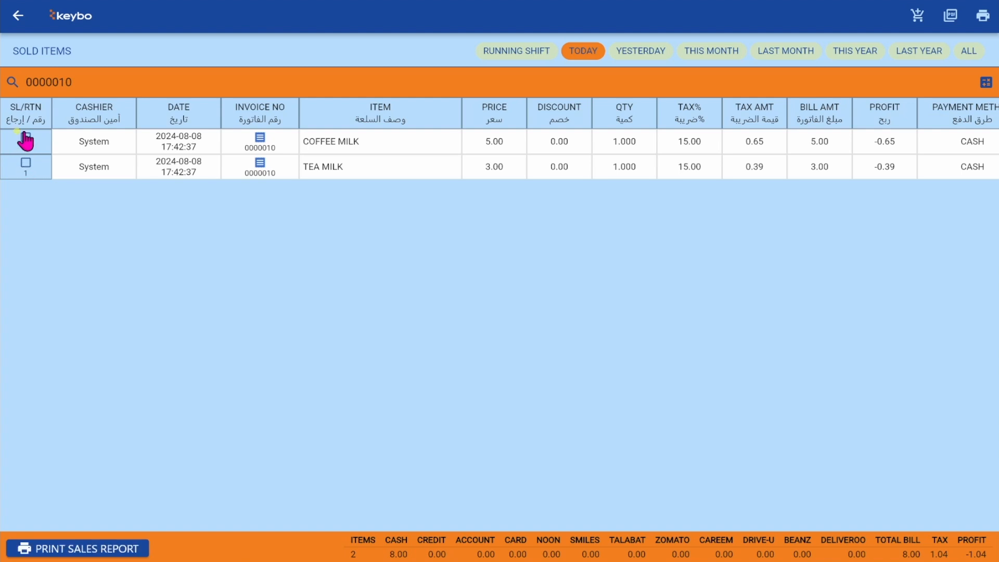
left_click(26, 138)
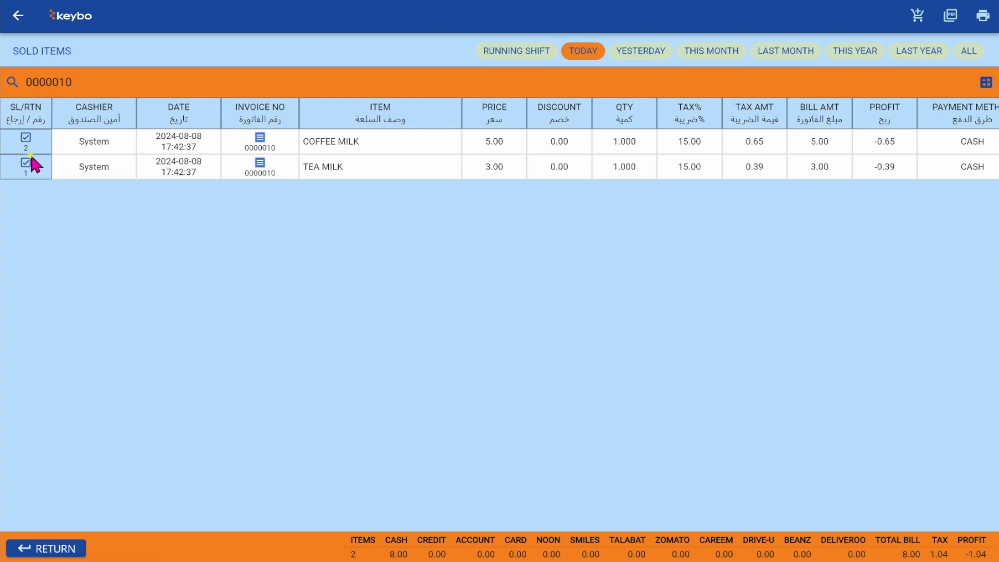
left_click(49, 548)
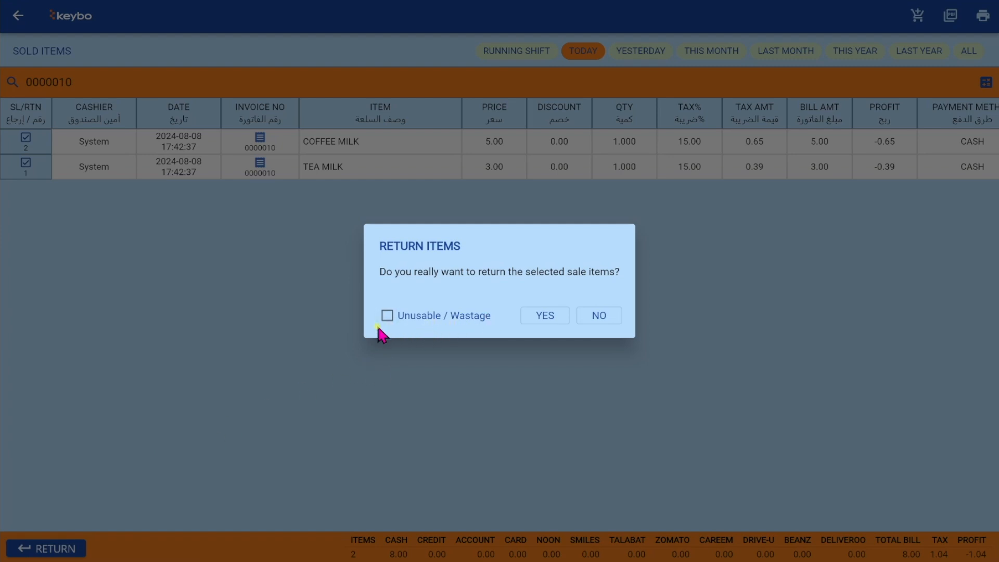
left_click(541, 316)
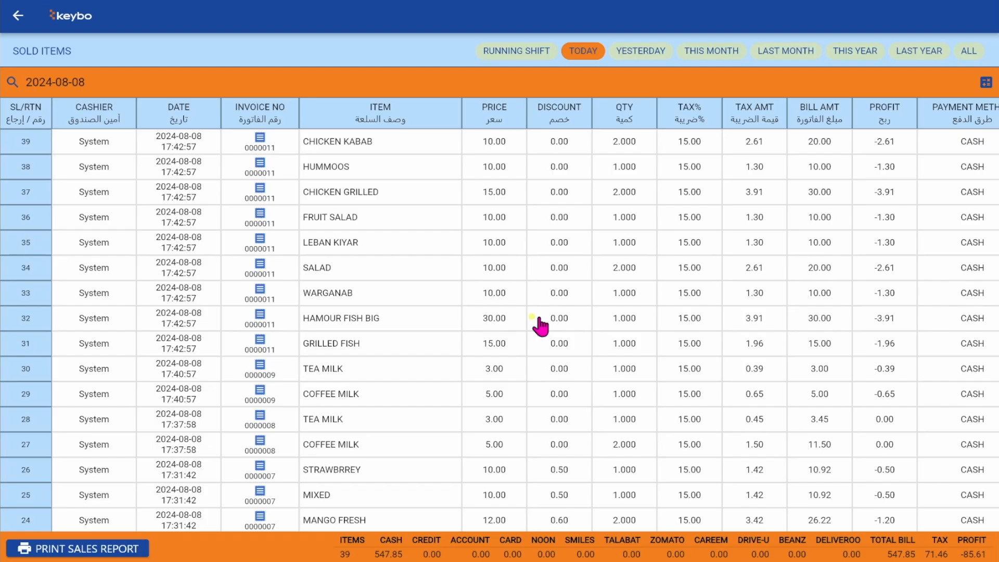
left_click(19, 15)
- Open the Sales RTN list and abandon clearing it at the admin password prompt
left_click(622, 177)
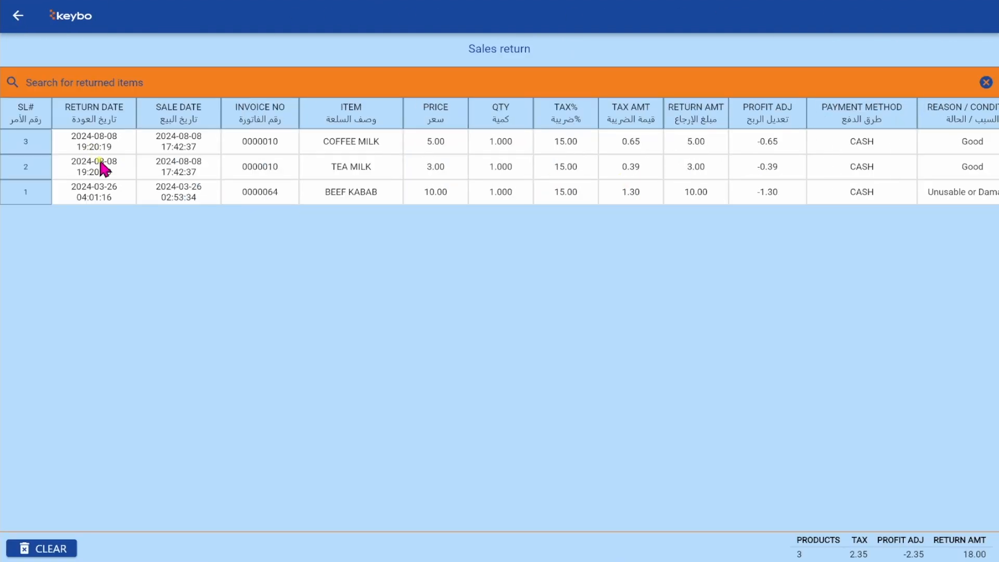
scroll(388, 153, "right", 1)
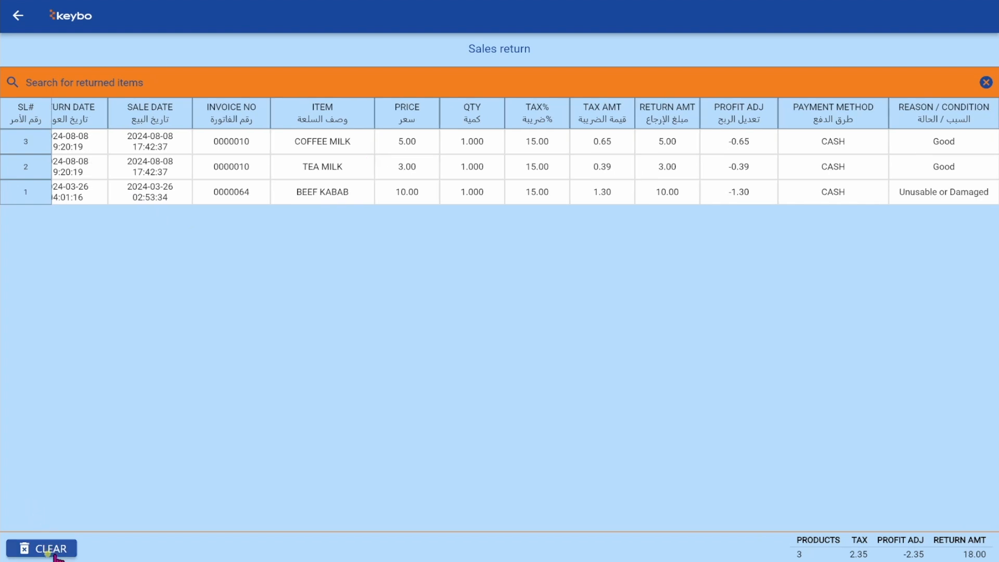
left_click(59, 552)
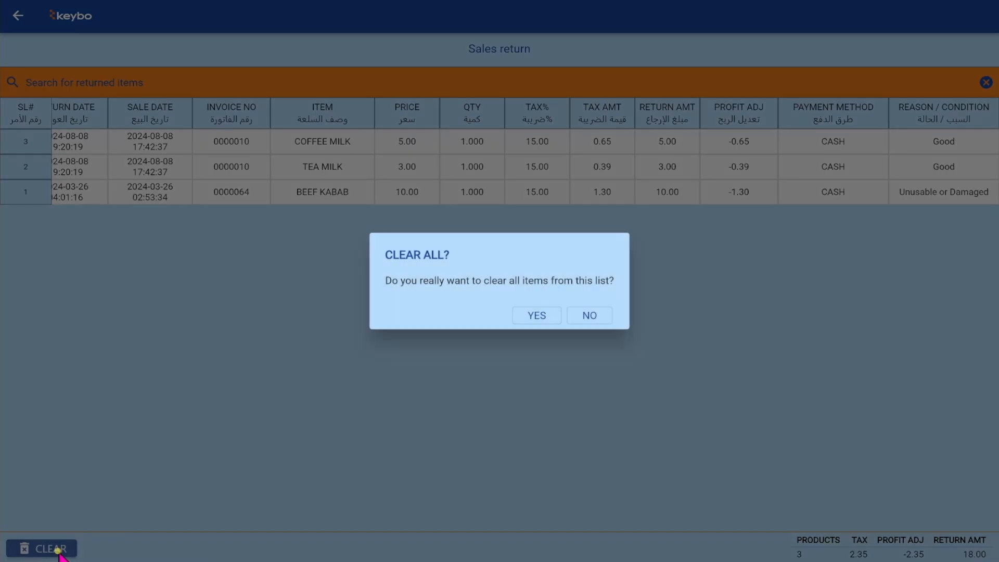
left_click(544, 312)
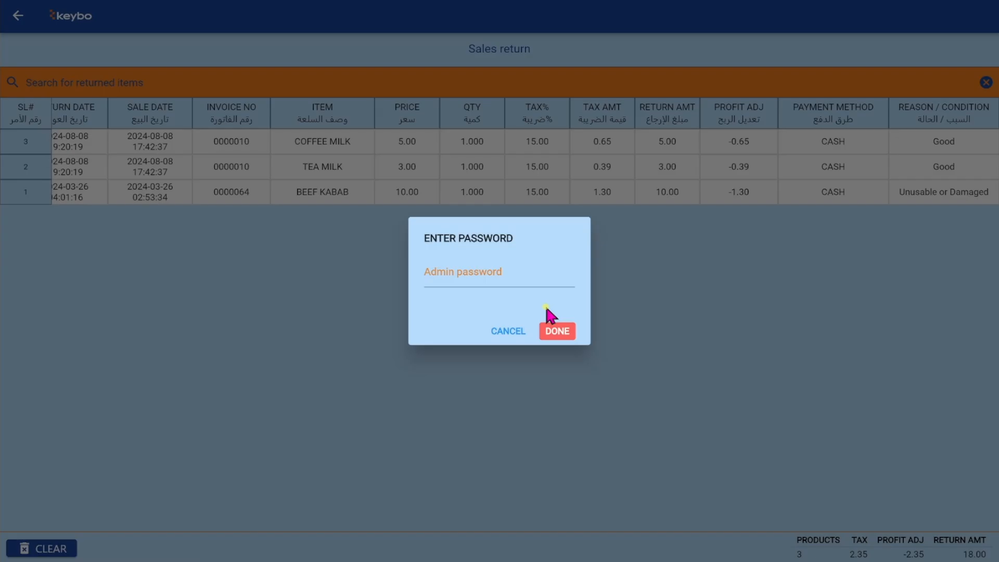
left_click(508, 331)
left_click(868, 183)
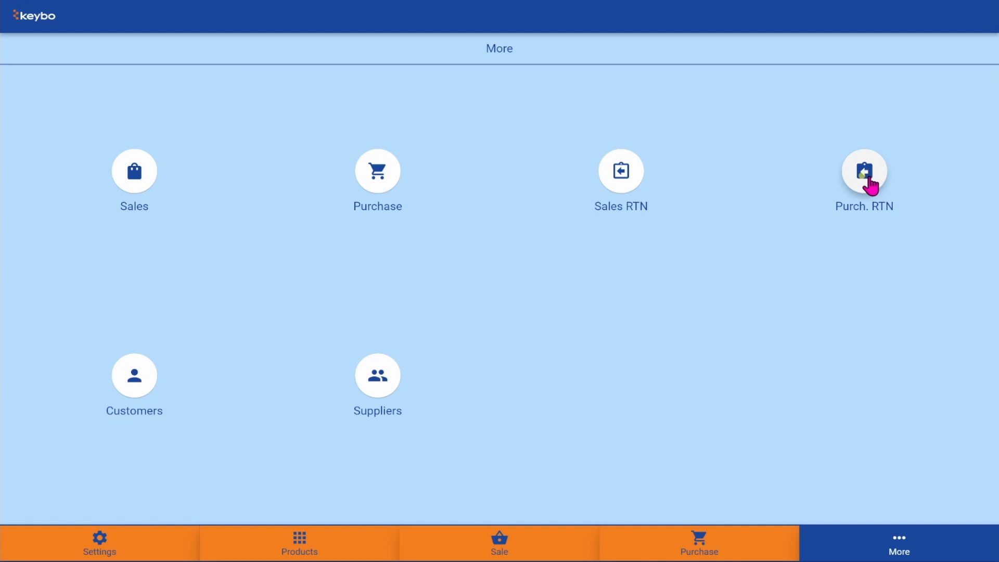
left_click(17, 16)
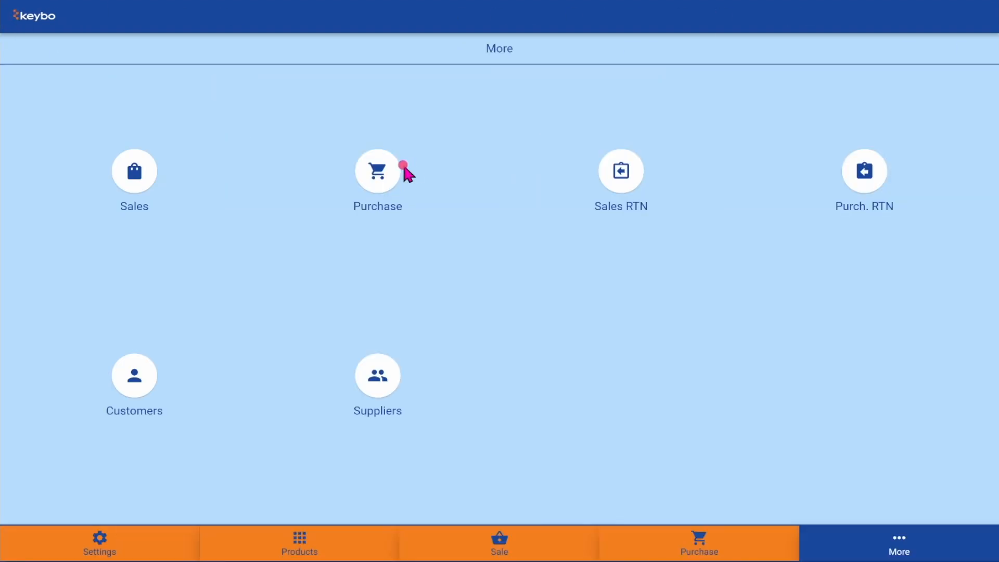
left_click(400, 165)
left_click(201, 138)
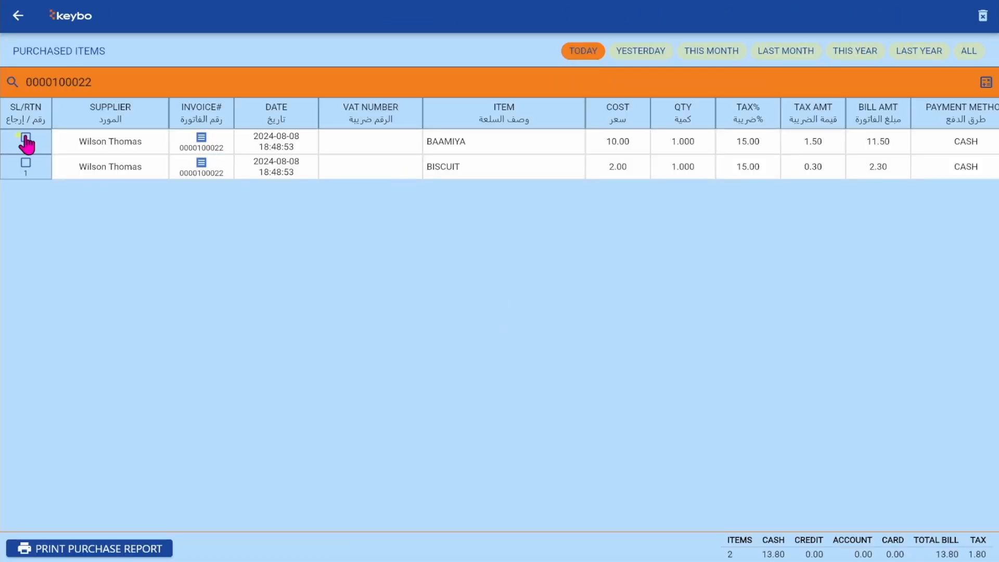
left_click(26, 139)
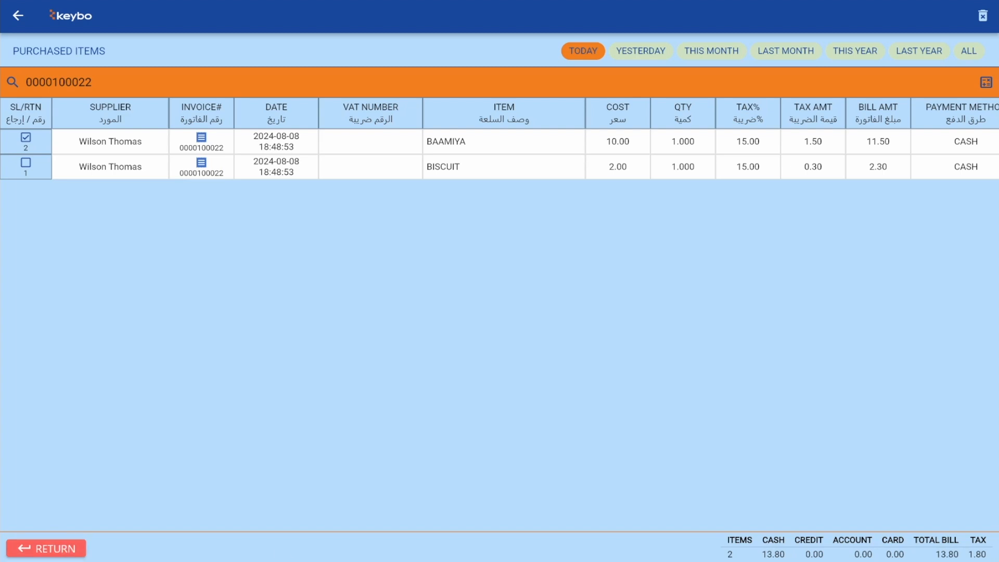
left_click(12, 555)
left_click(386, 314)
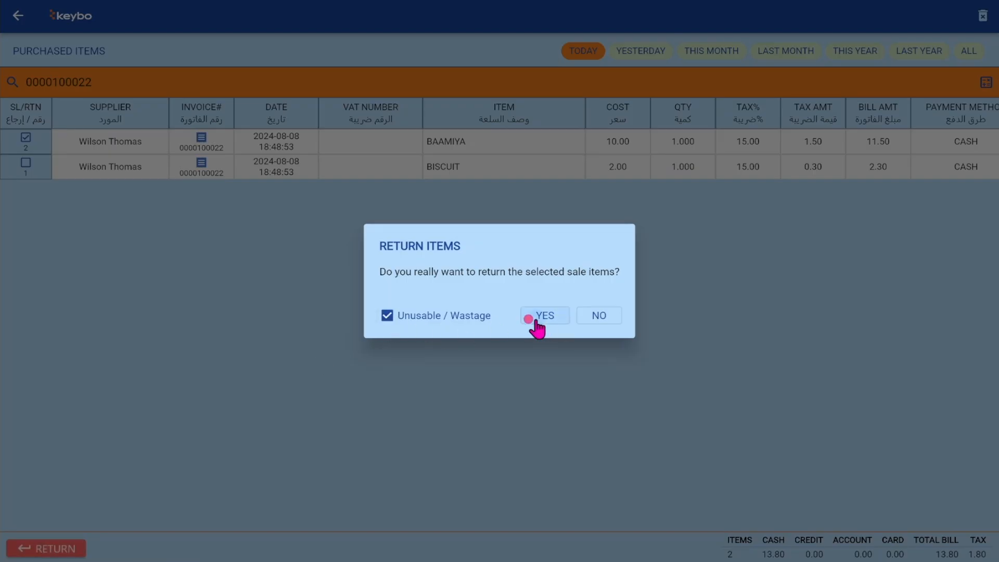
left_click(535, 317)
- Check the Purch. RTN list, cancel clearing it at the admin password, and leave
left_click(19, 16)
left_click(859, 171)
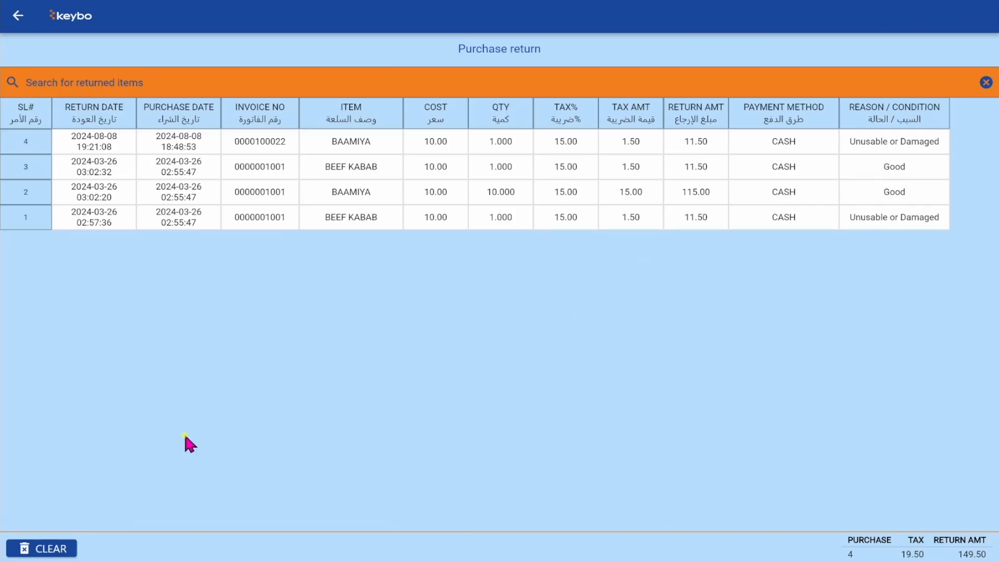
left_click(61, 549)
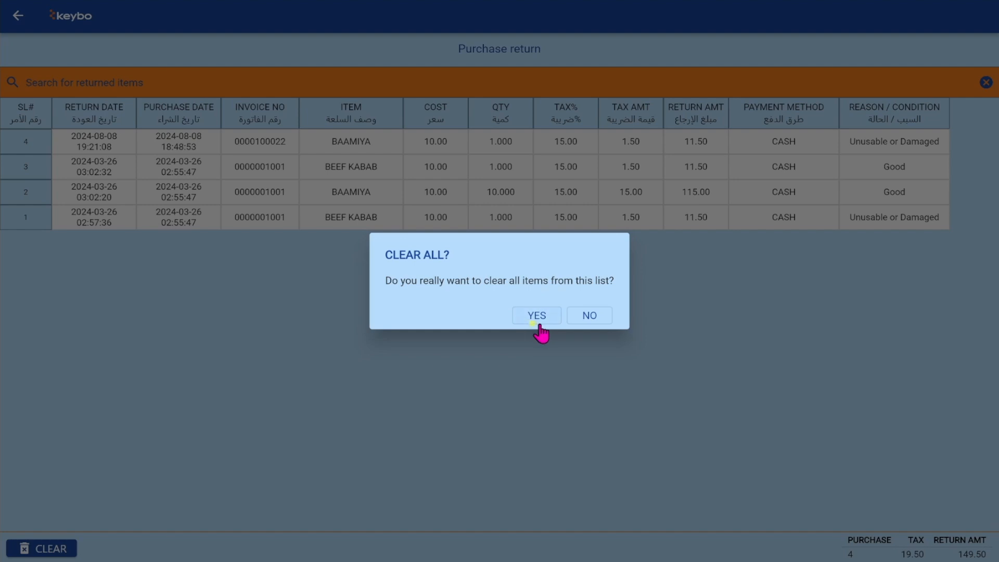
left_click(537, 320)
left_click(519, 333)
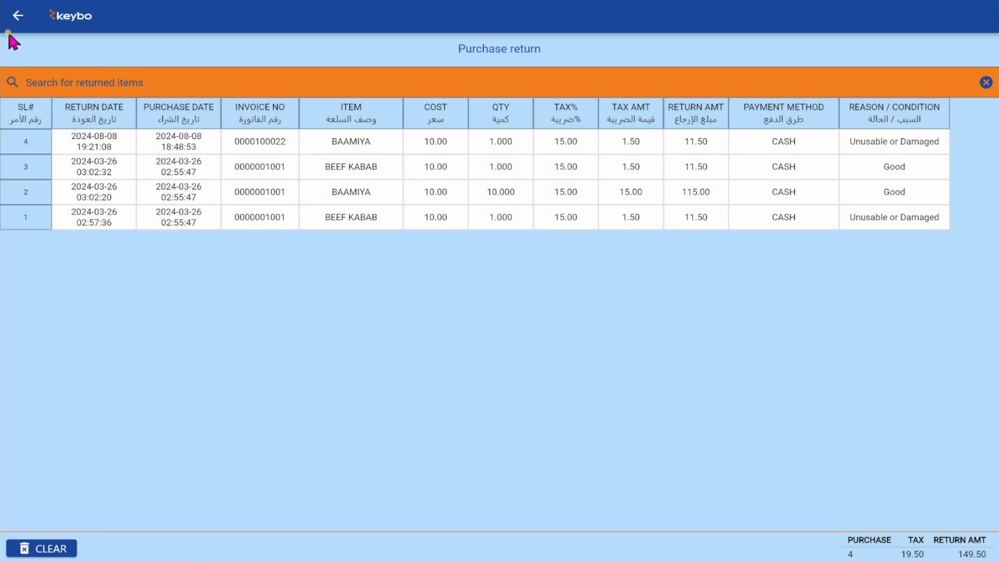
left_click(16, 18)
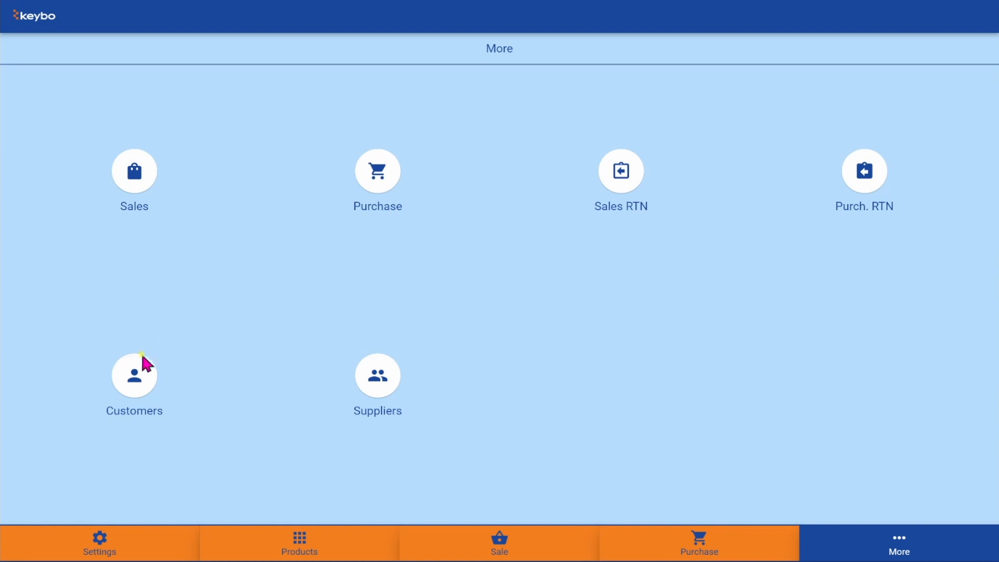
- View the Customers list and its Add customer form, trying an empty submit without saving
left_click(134, 376)
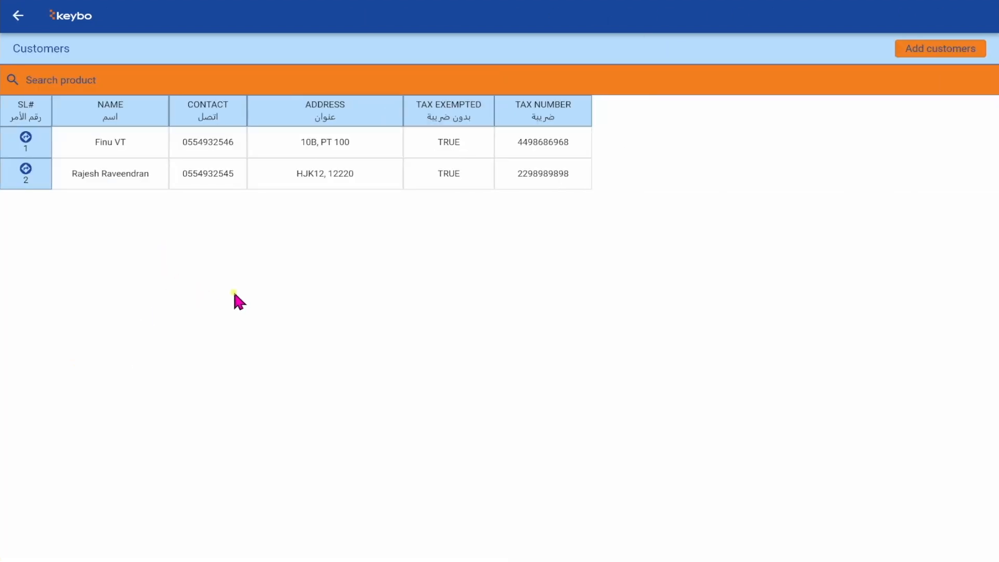
left_click(926, 52)
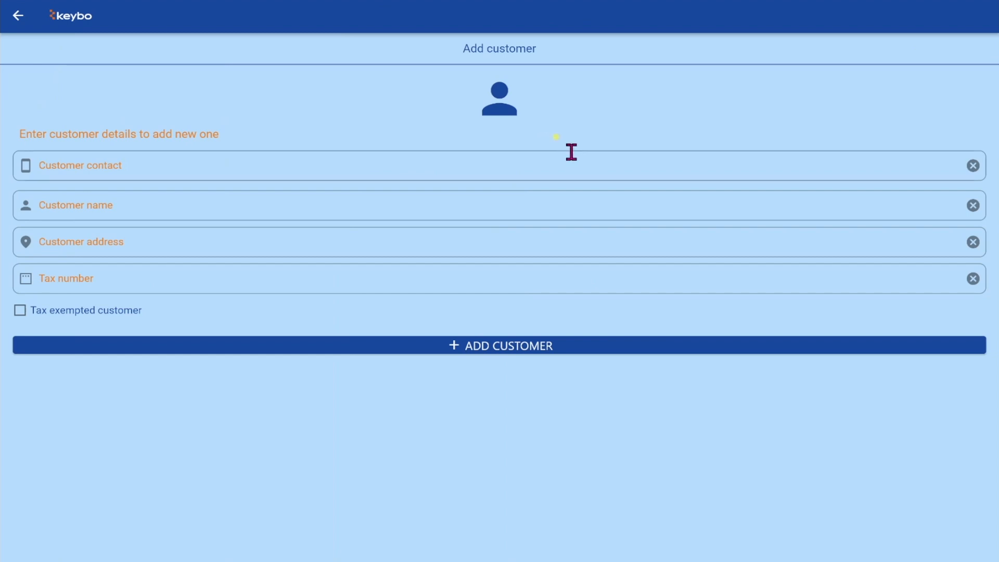
left_click(560, 165)
key("Tab")
key("Tab")
key("Tab")
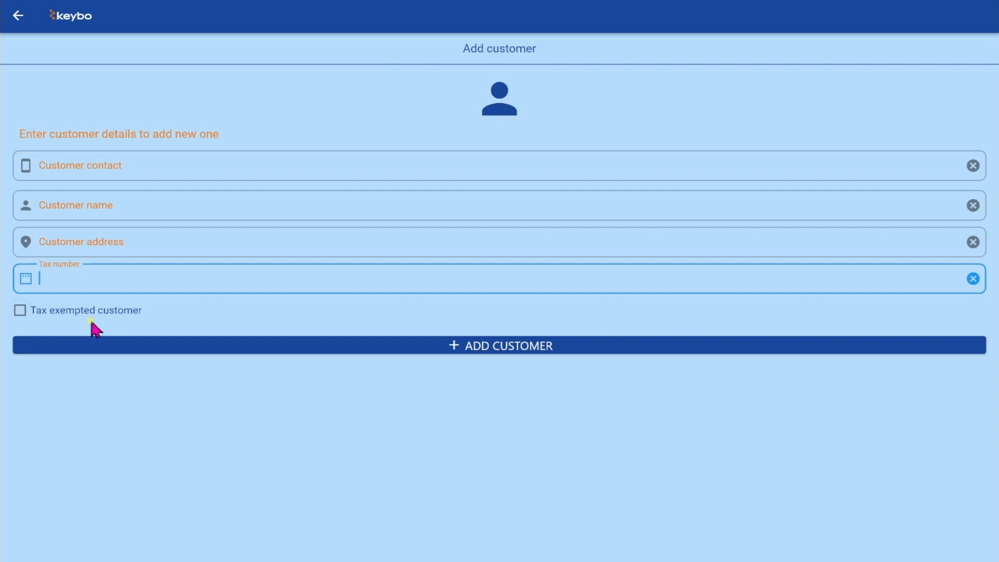
left_click(372, 343)
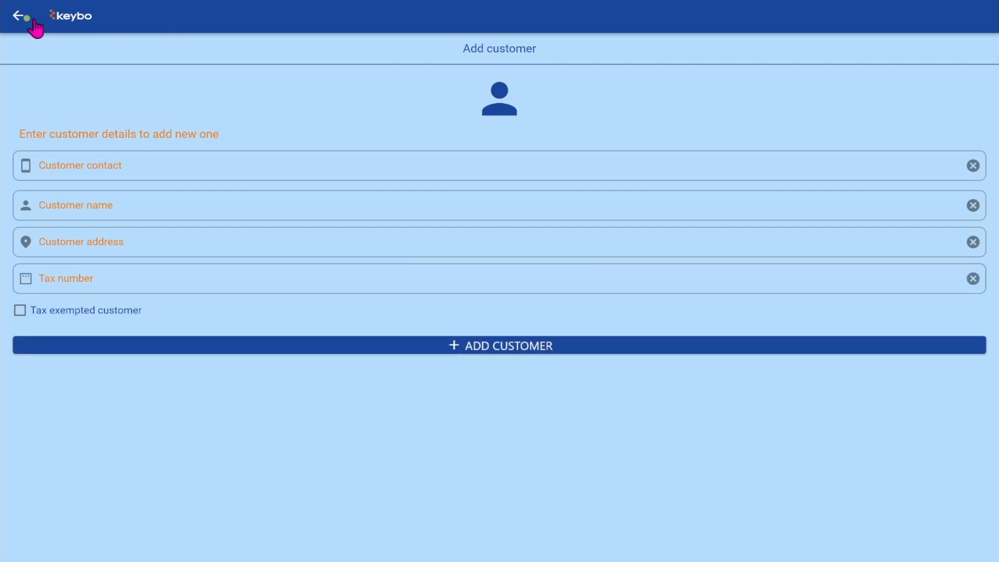
left_click(18, 16)
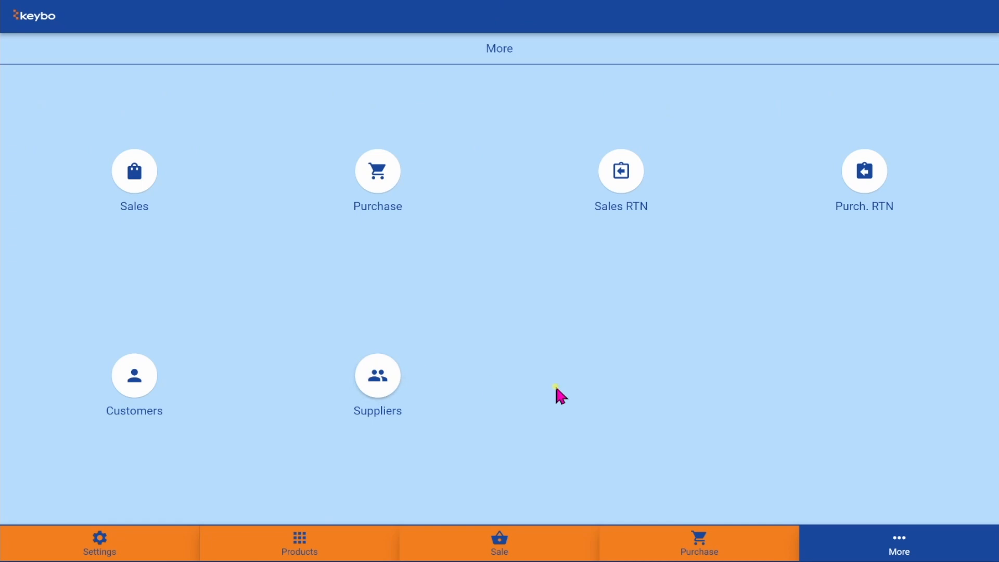
- View the Suppliers list and its Add supplier form, then back out to the login screen
left_click(386, 384)
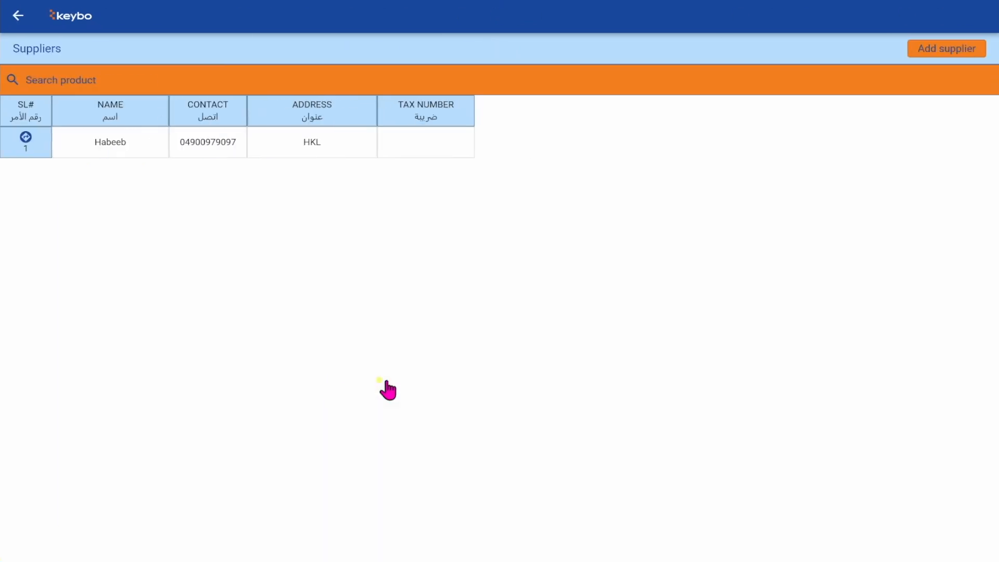
left_click(939, 49)
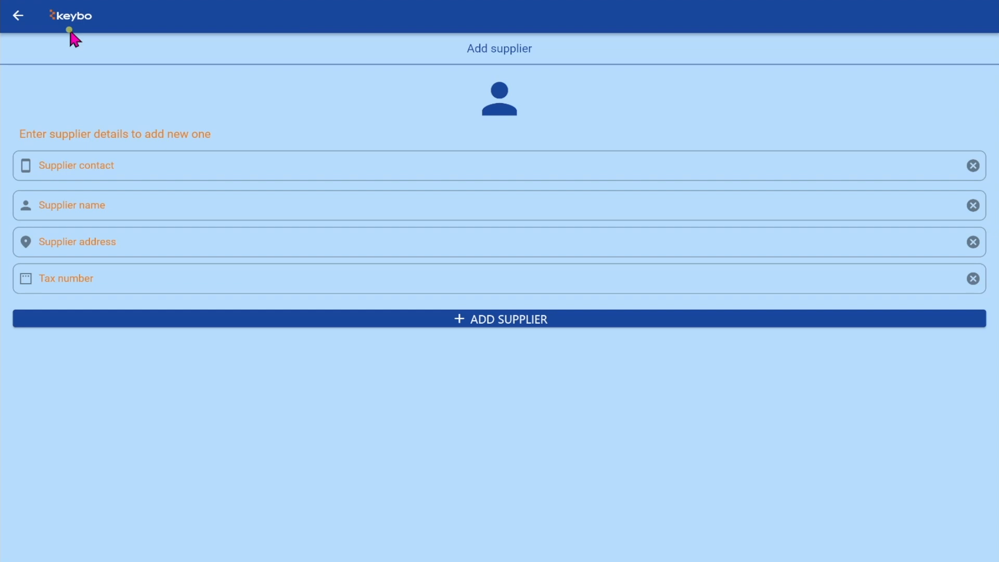
left_click(18, 16)
left_click(18, 15)
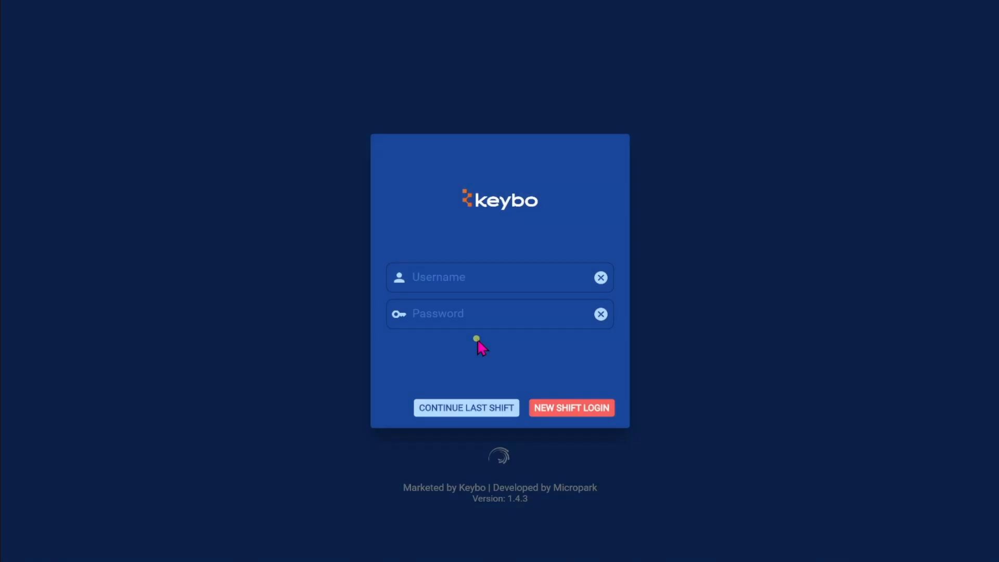
- Start a new shift and open the Business settings
left_click(573, 409)
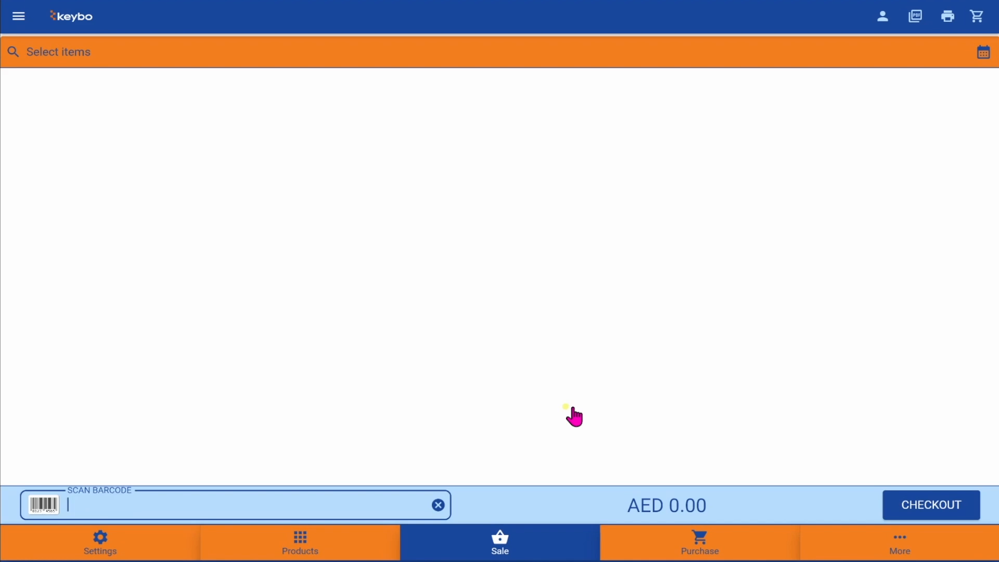
left_click(157, 547)
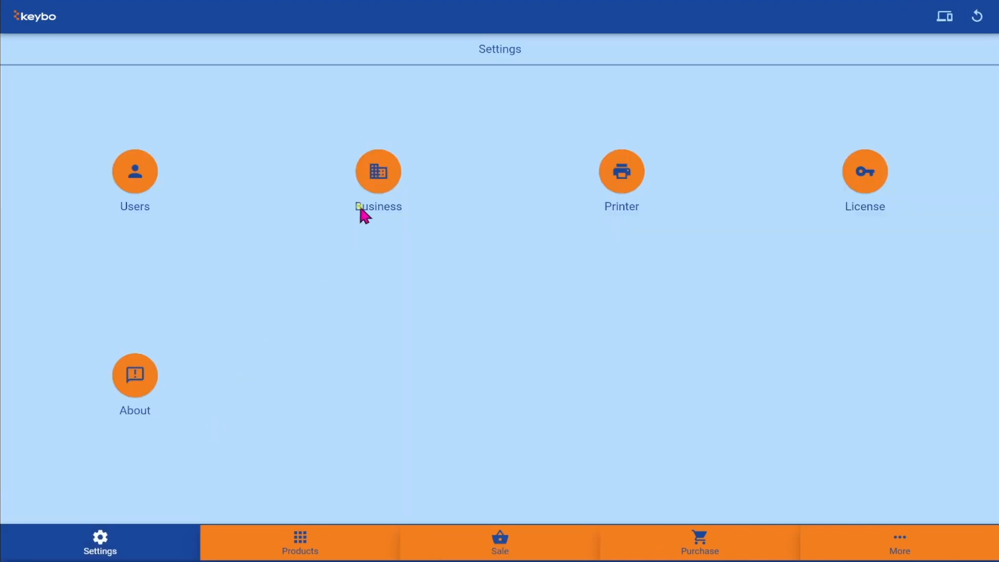
left_click(373, 191)
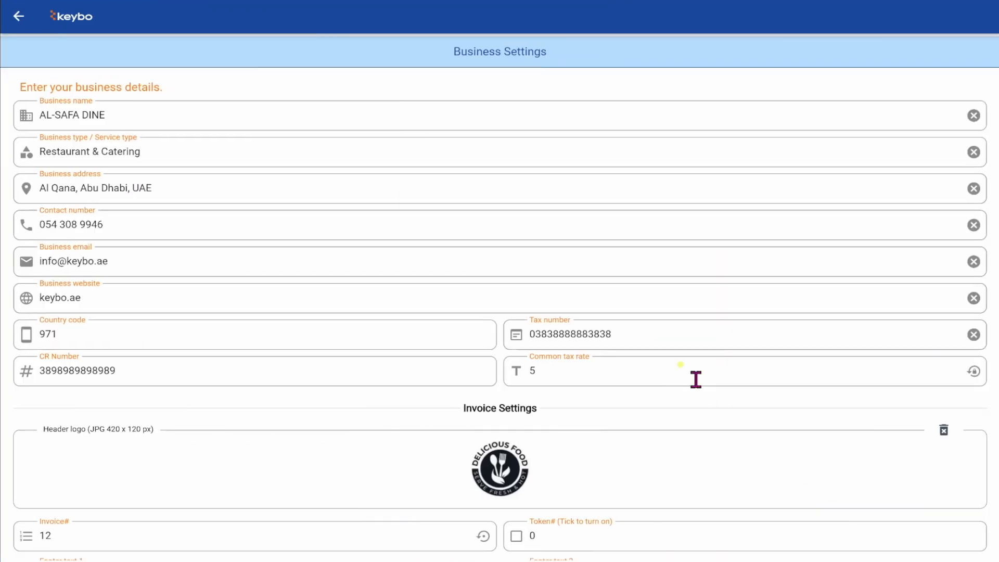
scroll(695, 380, "down", 5)
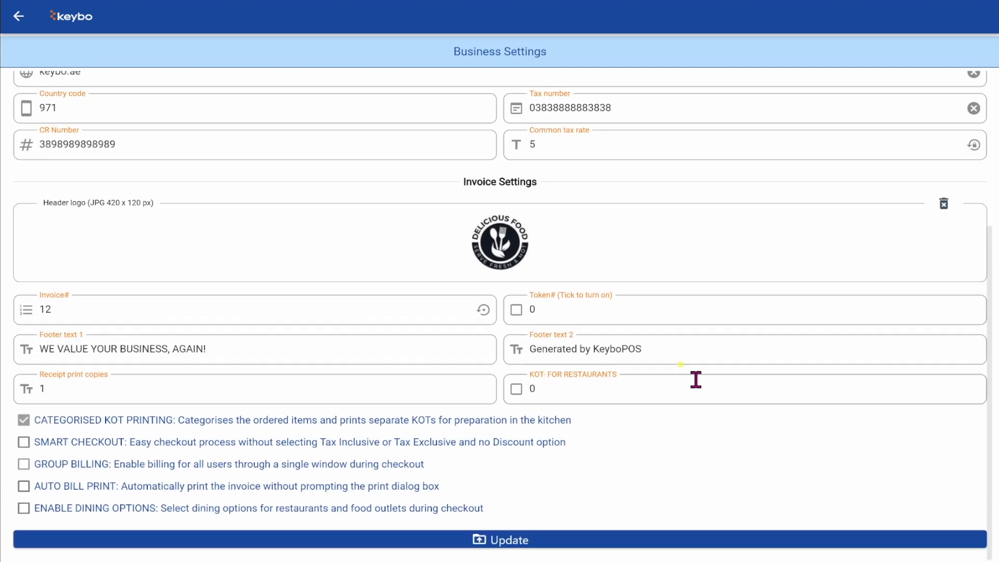
- Set Invoice# to 1 and enable Token# and restaurant KOT numbering, both starting at 1
left_click(281, 310)
key("BackSpace")
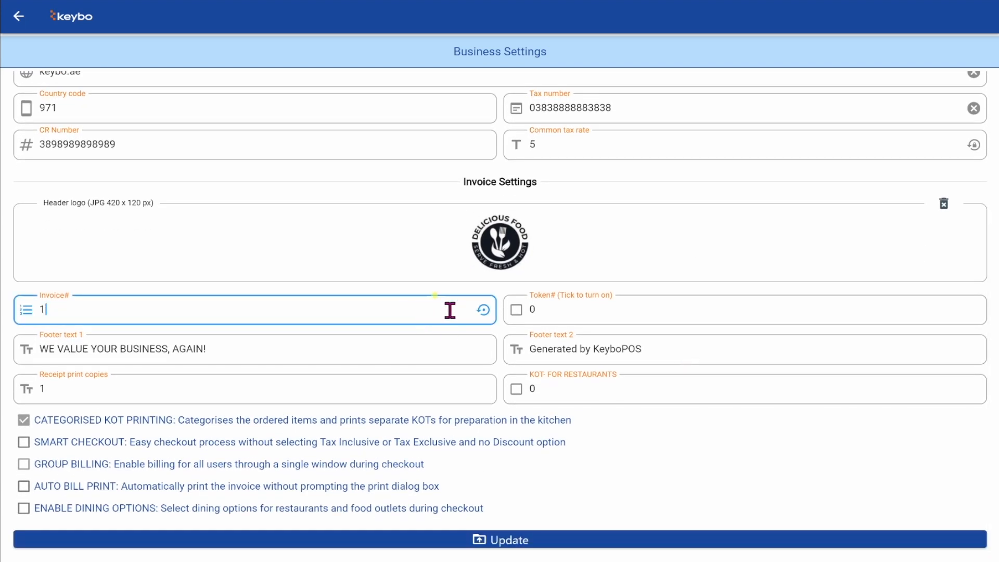
left_click(516, 311)
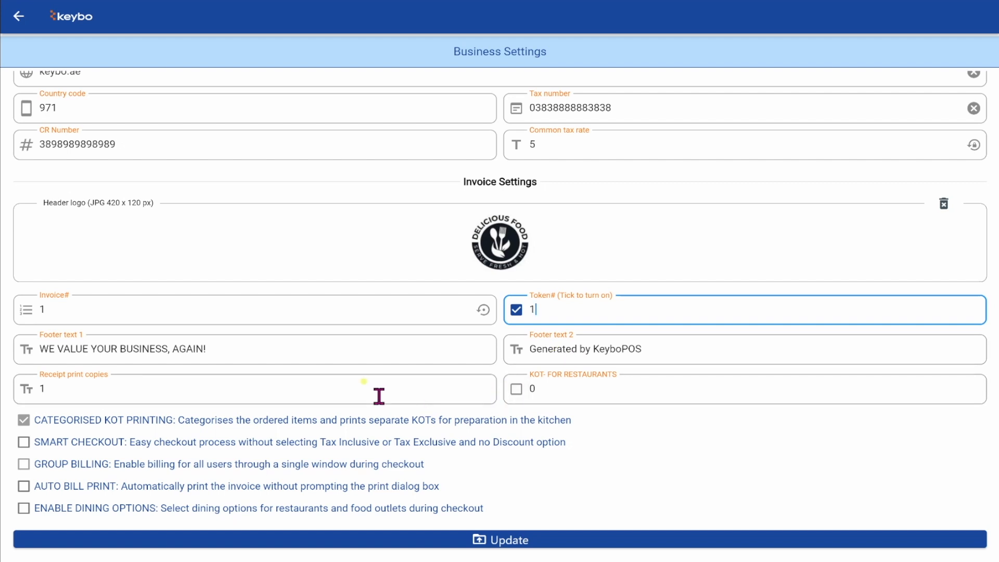
left_click(517, 388)
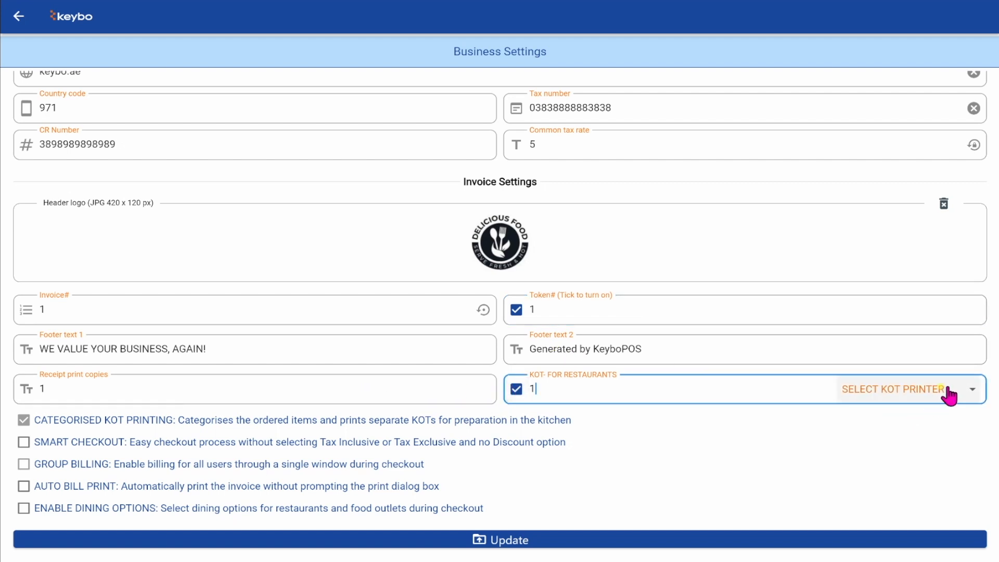
- Send kitchen orders to the POS-80 printer and turn off categorised KOT printing
left_click(970, 394)
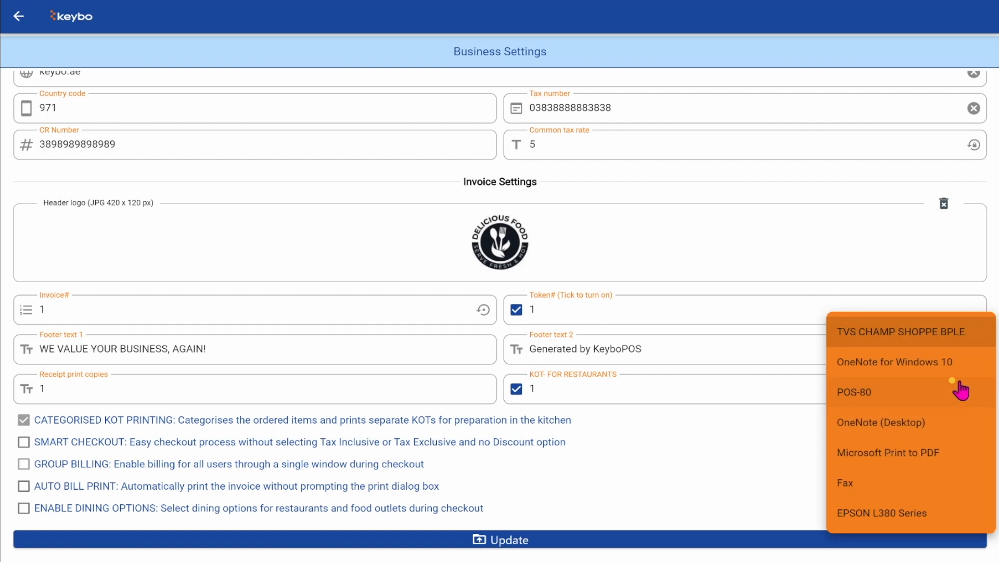
left_click(873, 398)
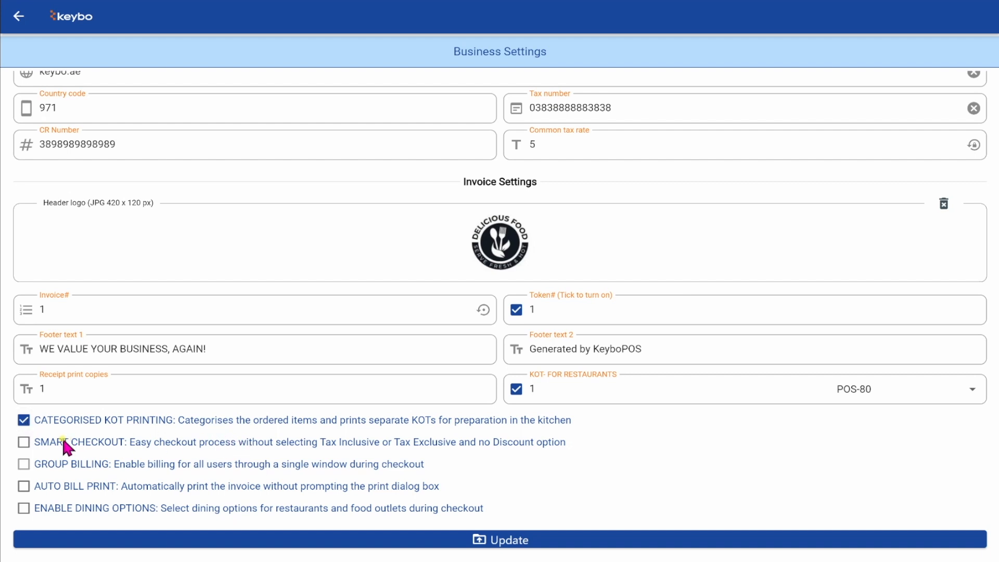
left_click(23, 419)
- Enable smart checkout, auto bill print and dining options, then save the business settings
left_click(24, 443)
left_click(22, 486)
left_click(23, 509)
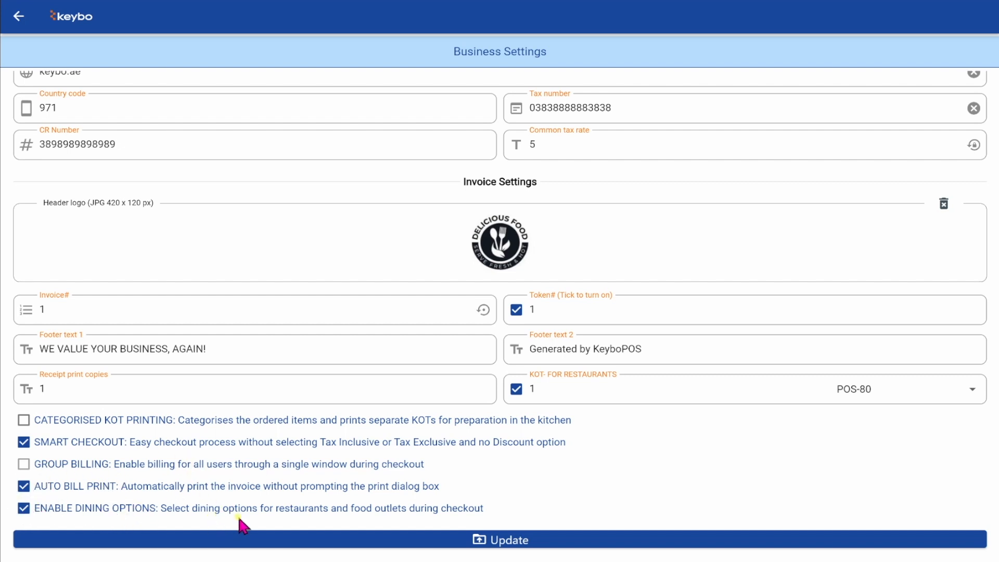
left_click(23, 486)
left_click(24, 442)
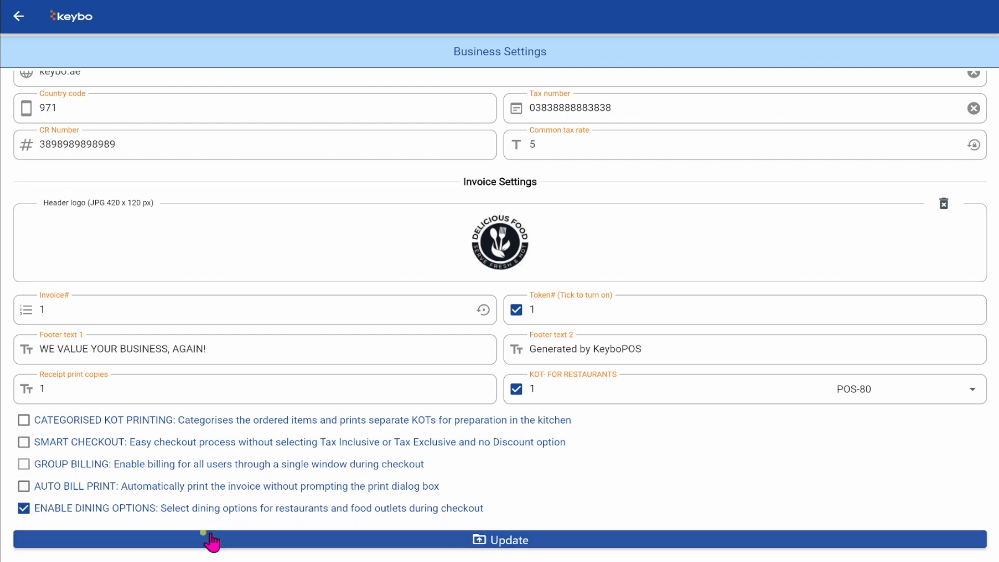
left_click(23, 486)
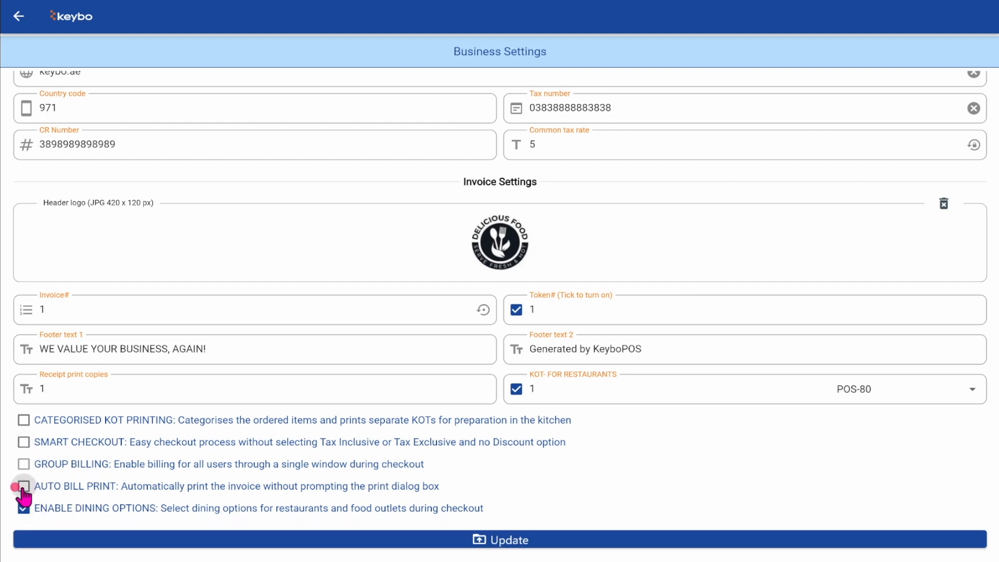
left_click(24, 442)
left_click(509, 541)
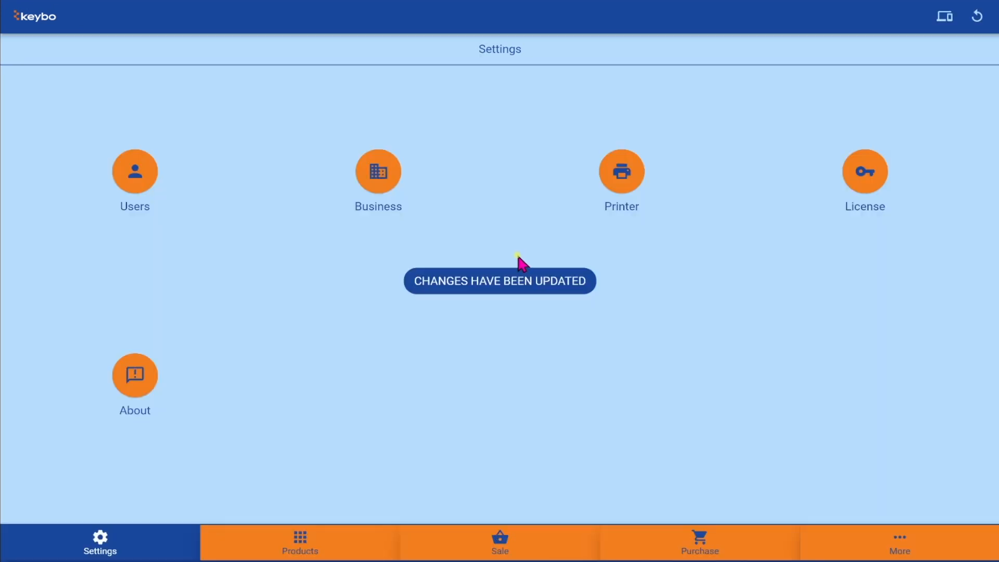
- Add coffee milk, tea milks, fries and a biscuit to a new sale
left_click(524, 539)
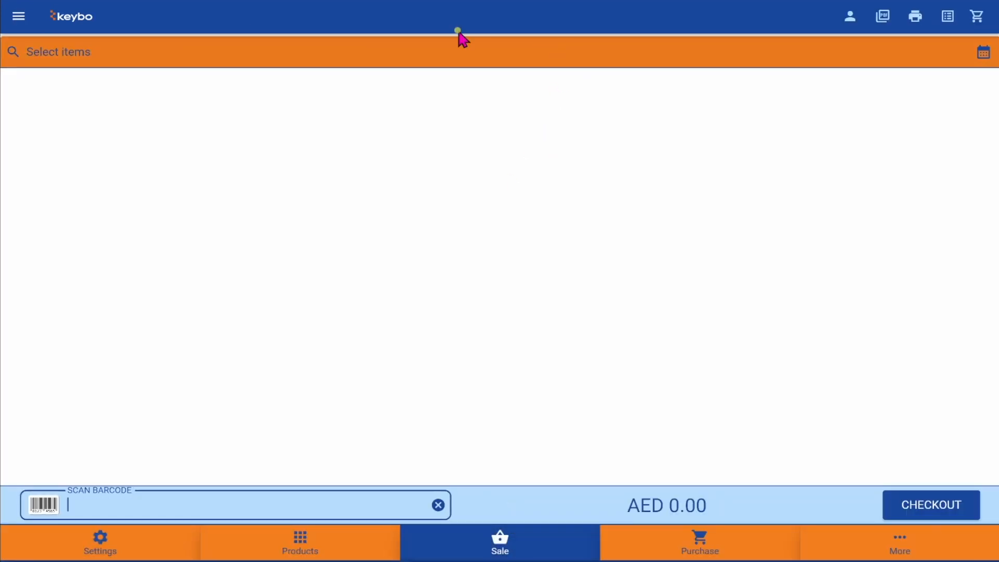
left_click(17, 42)
left_click(216, 77)
left_click(249, 144)
double_click(342, 143)
left_click(315, 77)
triple_click(147, 143)
left_click(49, 143)
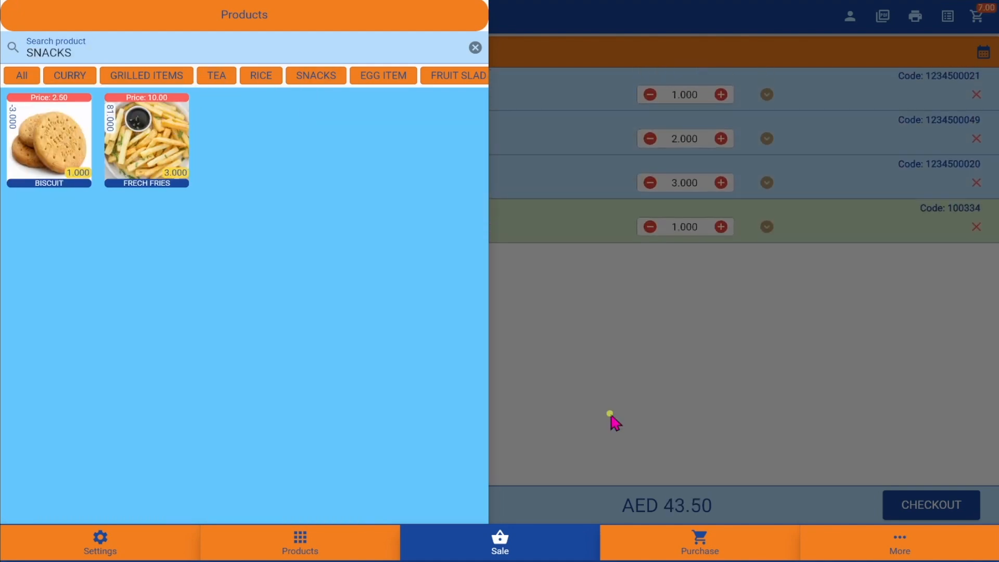
left_click(611, 416)
- Check out the AED 43.50 order as Dine-In and pay in cash
left_click(919, 507)
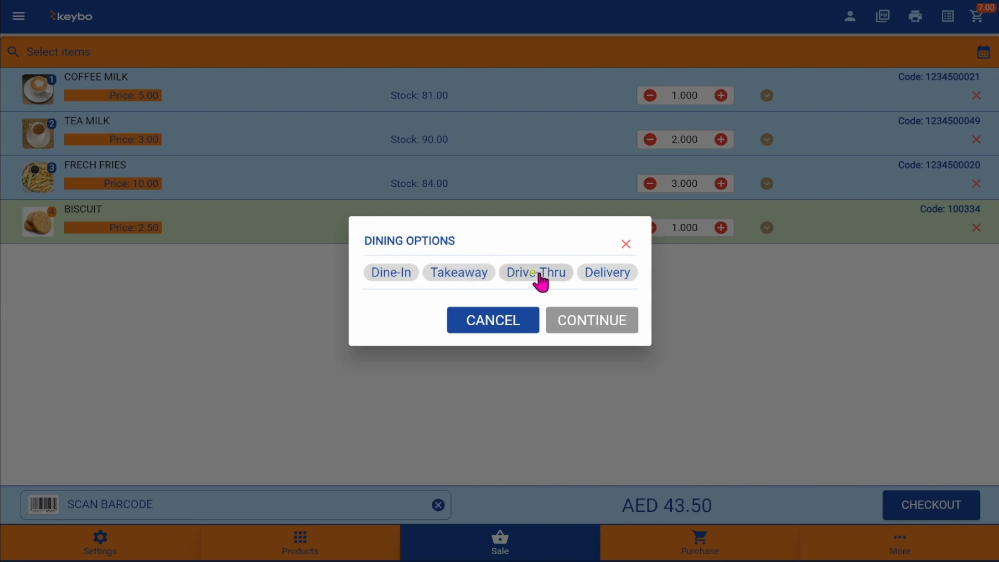
left_click(396, 274)
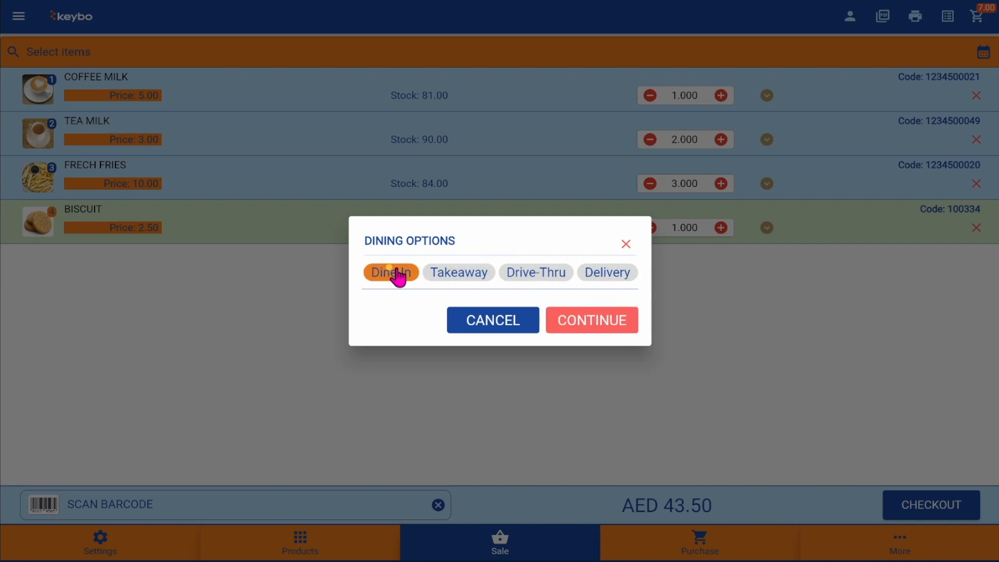
left_click(573, 323)
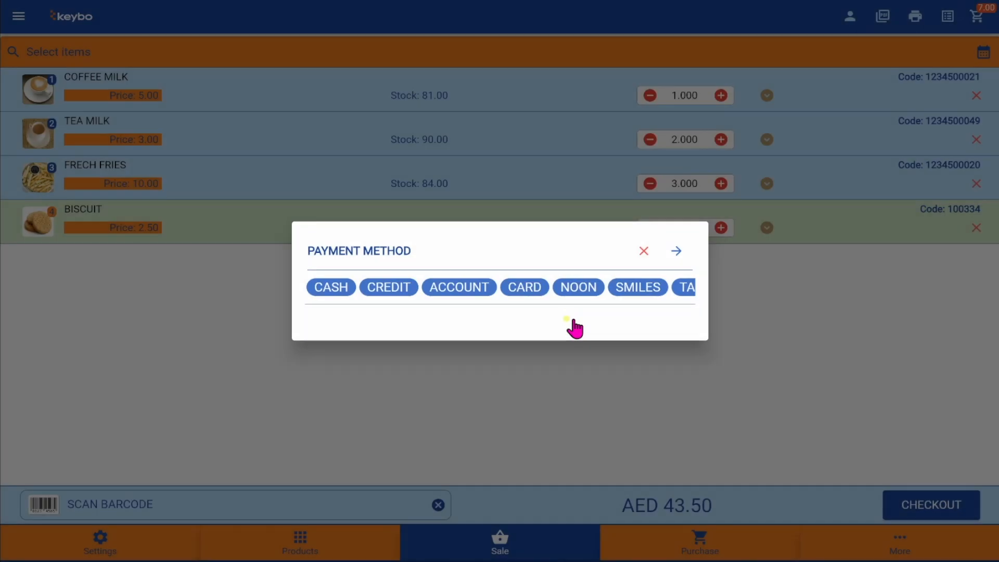
left_click(331, 292)
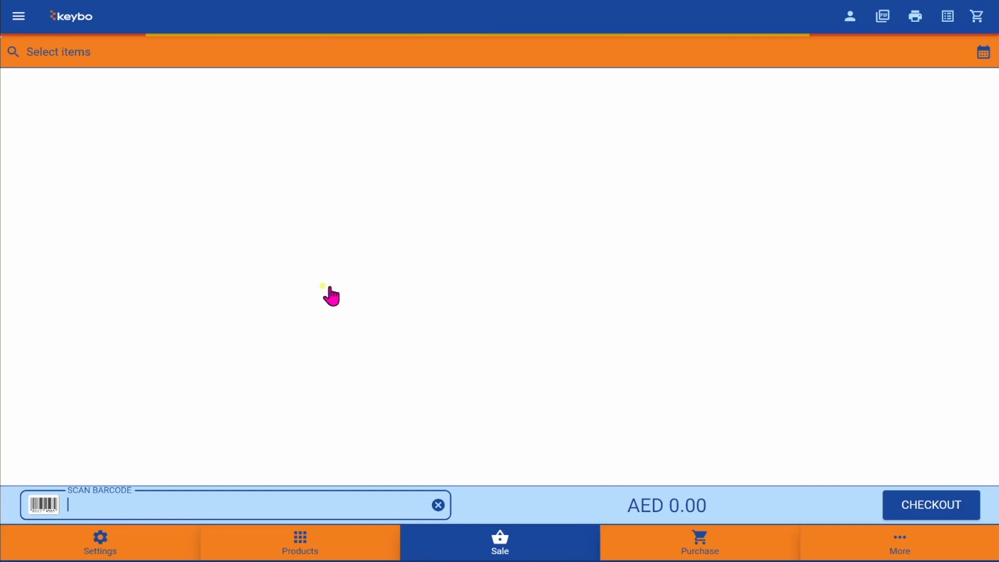
- Generate the PDF receipt on 80MM roll paper
left_click(883, 19)
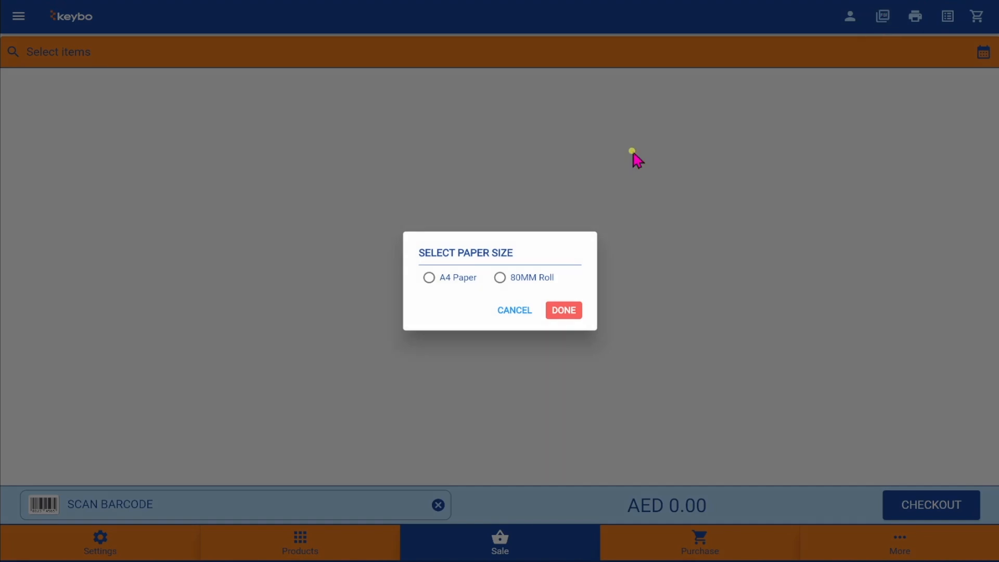
left_click(500, 277)
left_click(560, 309)
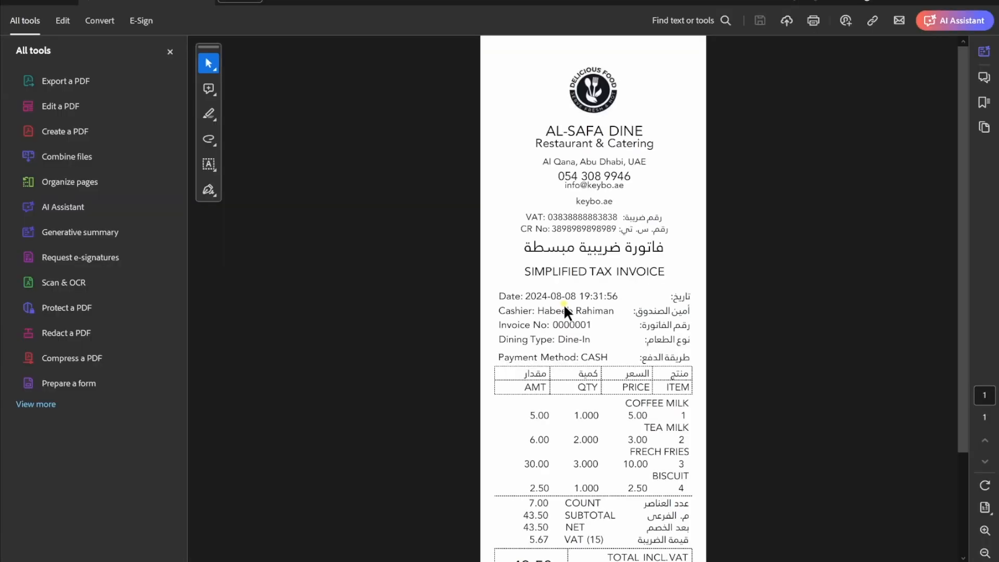
- Scroll down the receipt and select the TOKEN# 1 line and footer text
scroll(634, 453, "down", 3)
left_click_drag(545, 489, 662, 500)
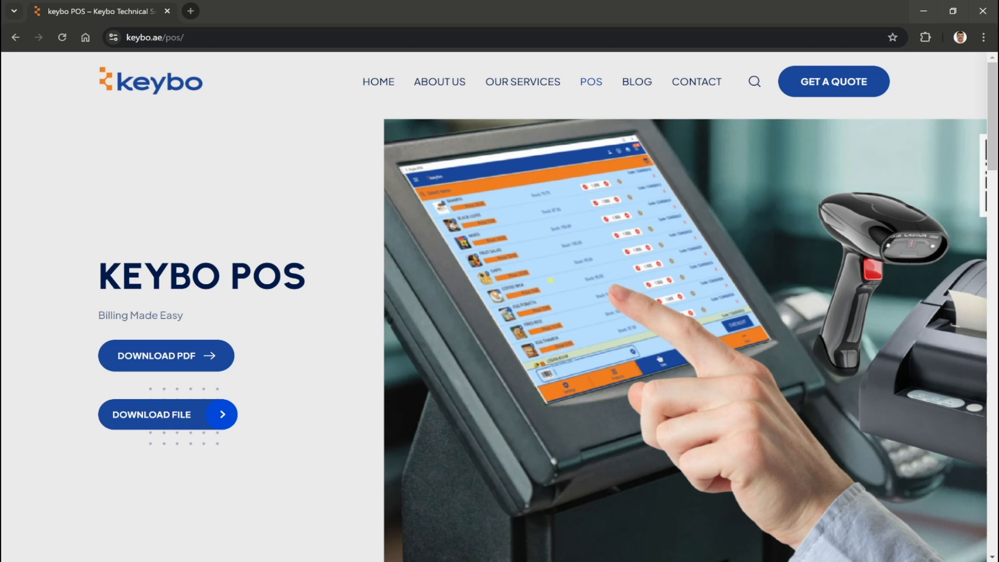
scroll(551, 286, "down", 8)
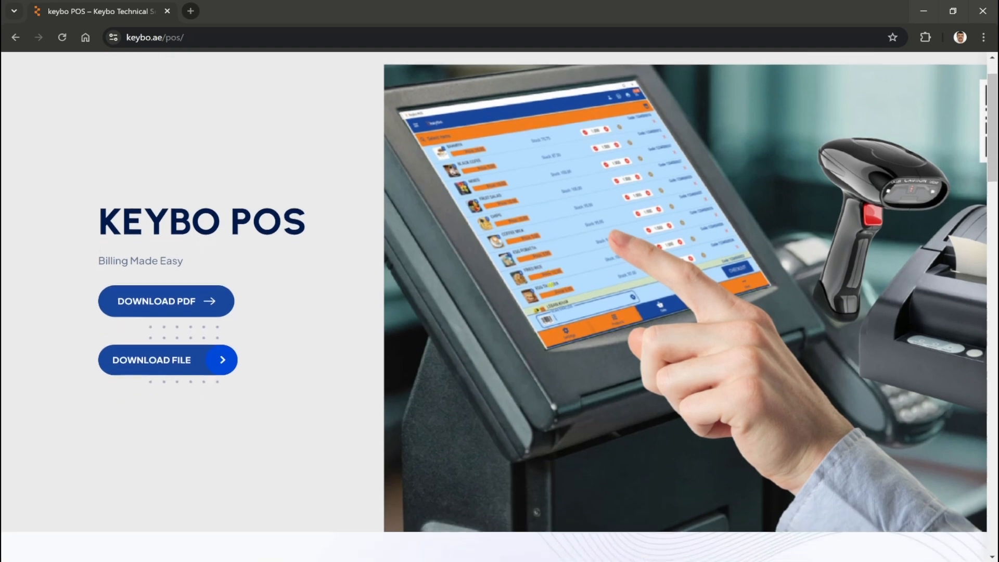
scroll(565, 307, "down", 12)
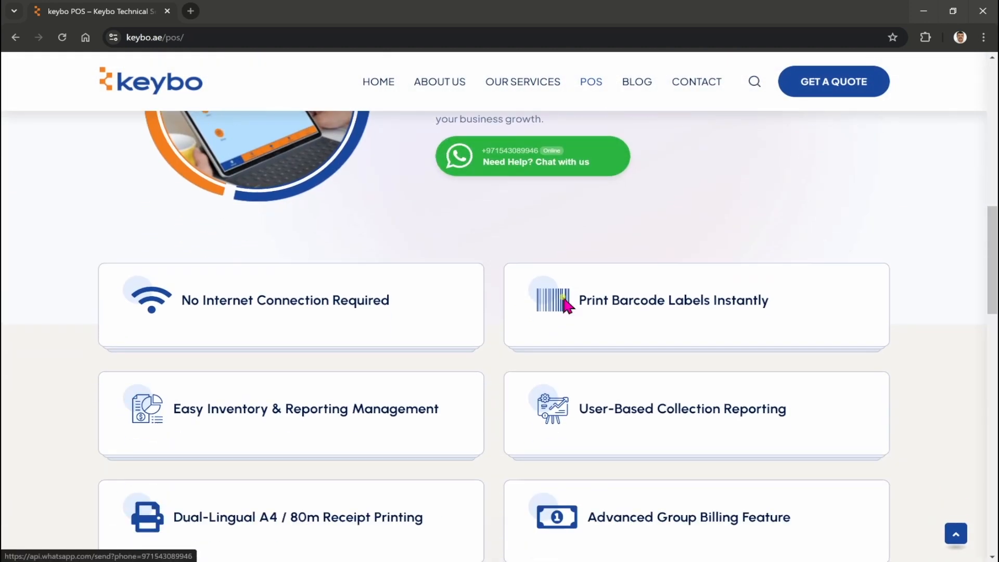
scroll(563, 296, "down", 4)
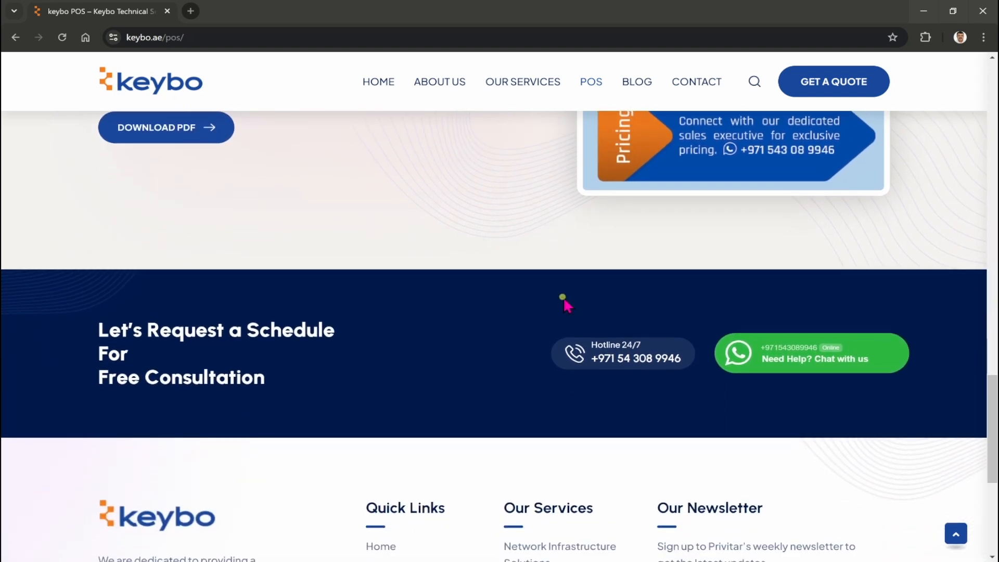
scroll(565, 300, "down", 6)
scroll(598, 179, "up", 20)
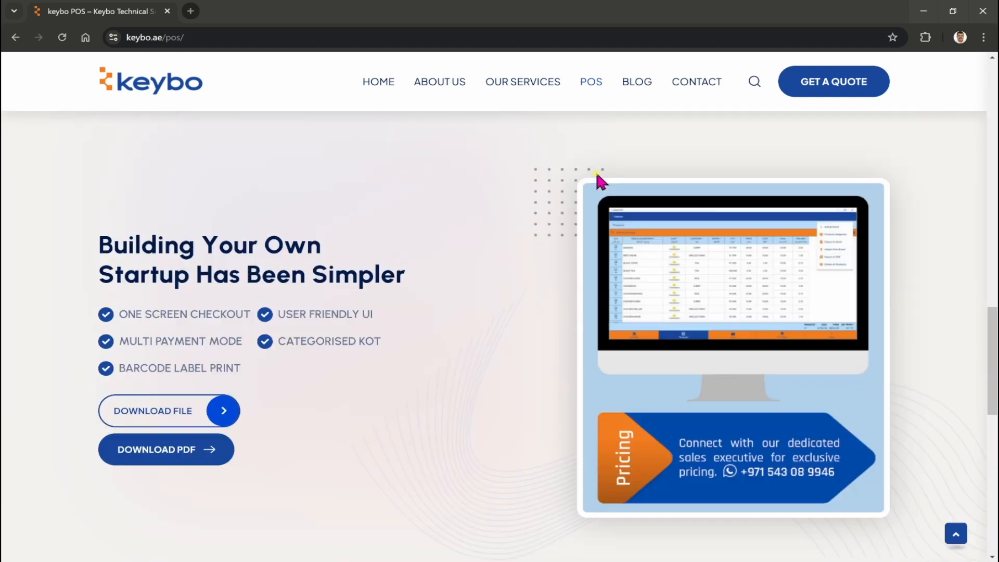